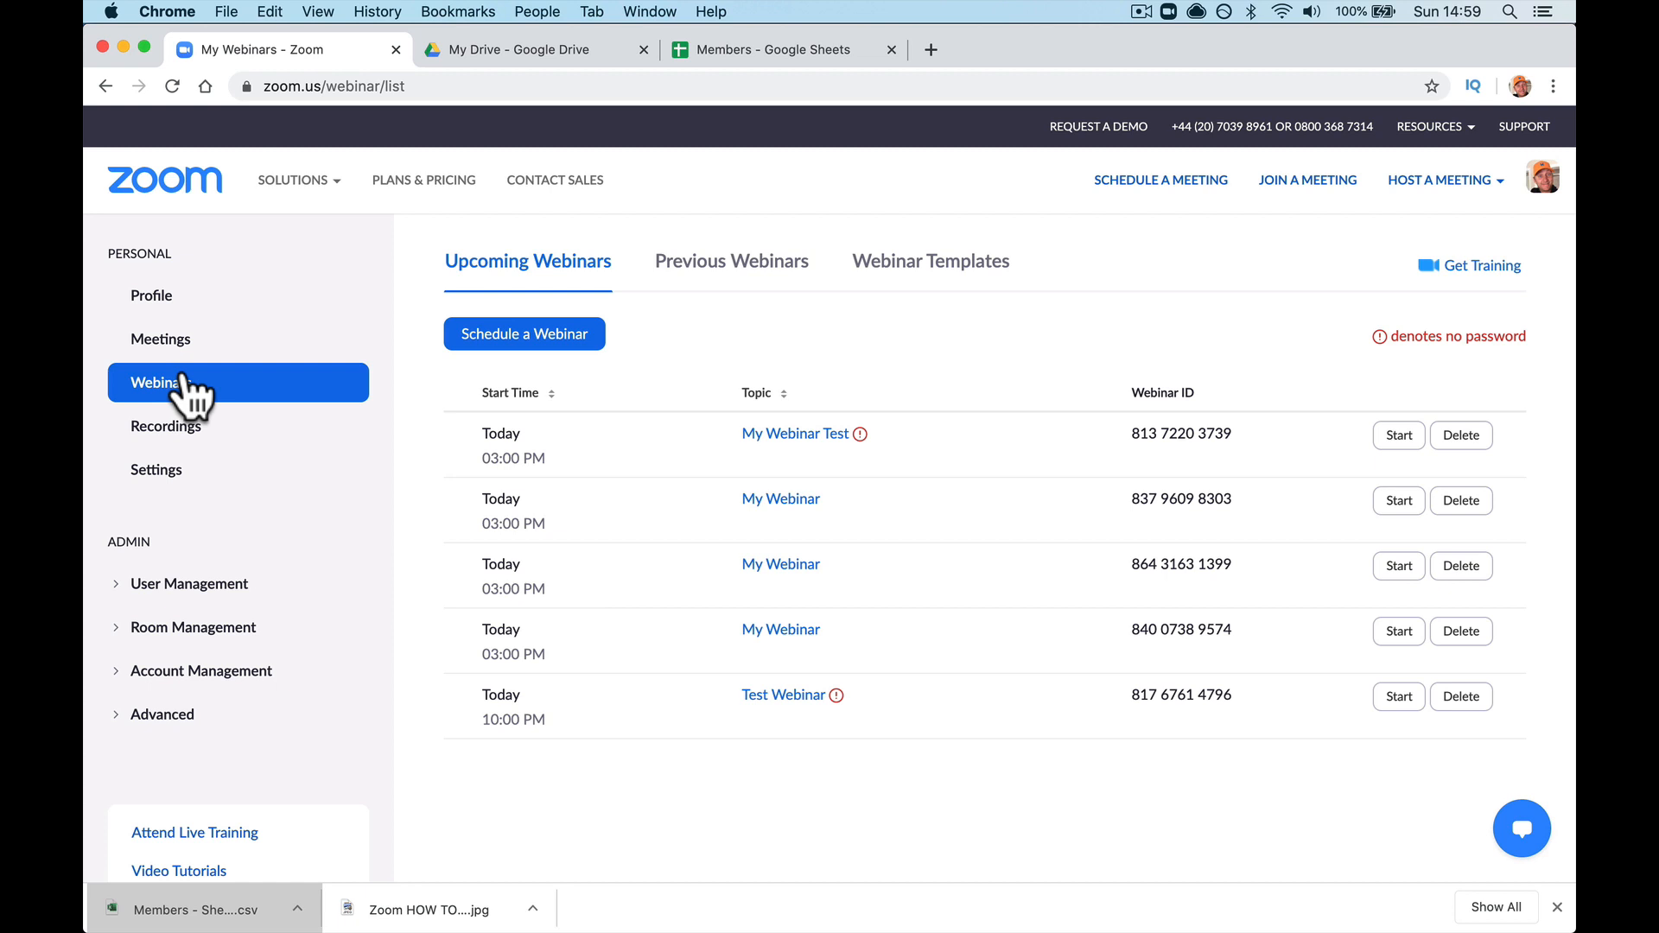
Step: Begin a new webinar titled 'Private Meeting', leaving Registration Required checked
left_click(525, 335)
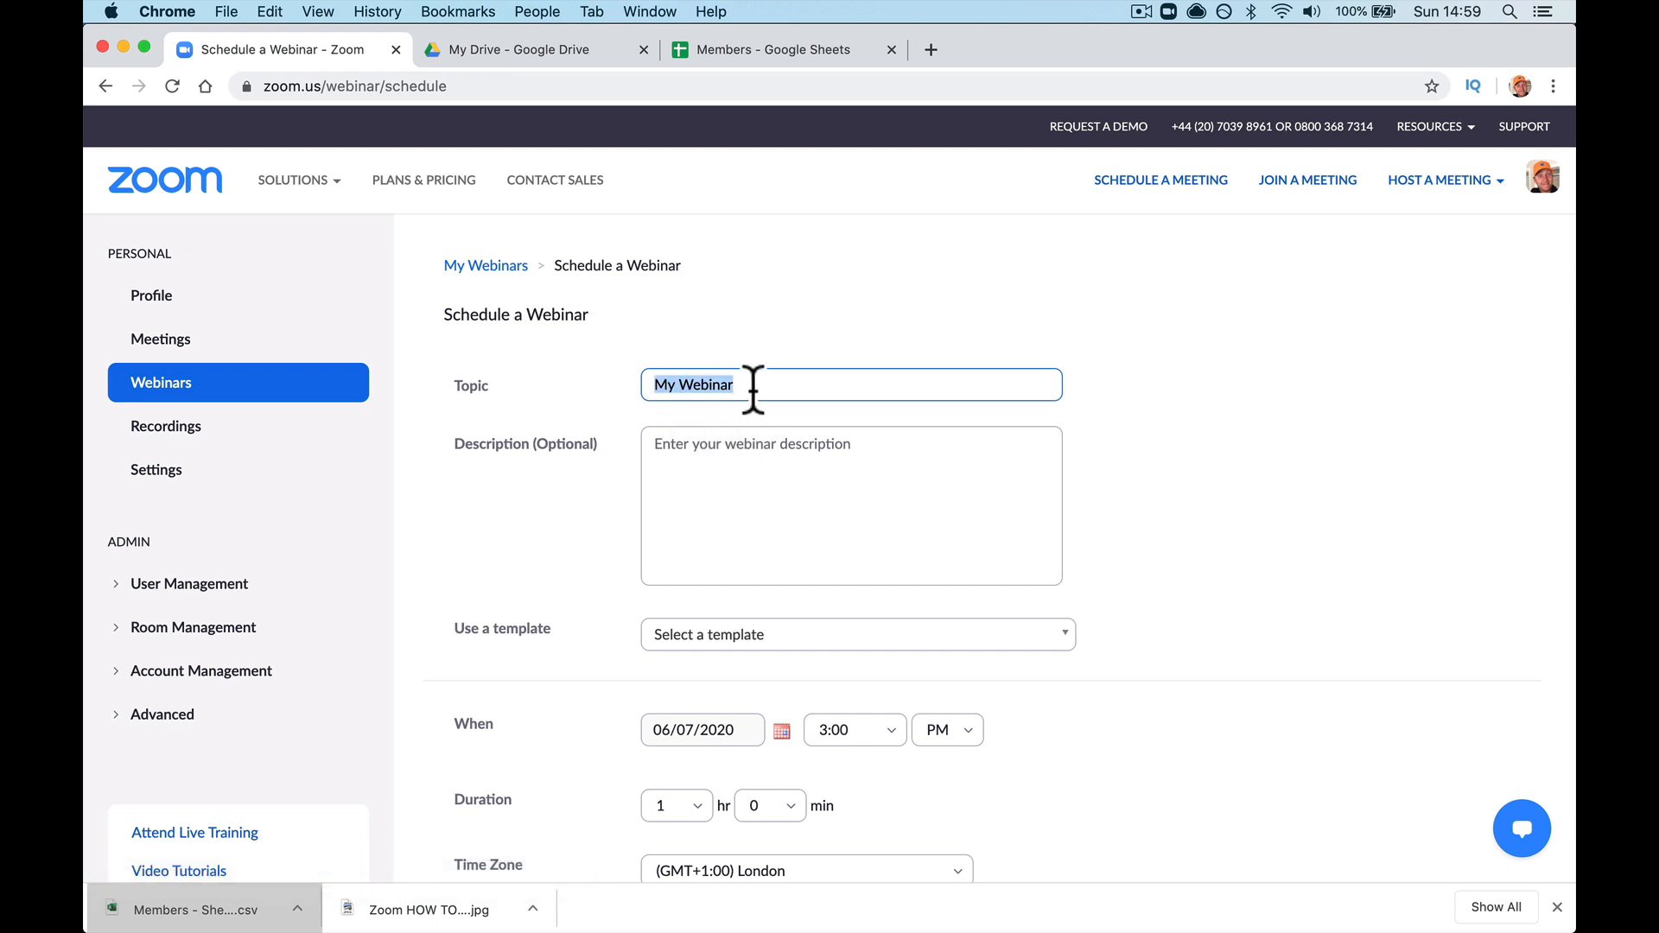
type("Private Meeting")
left_click(811, 485)
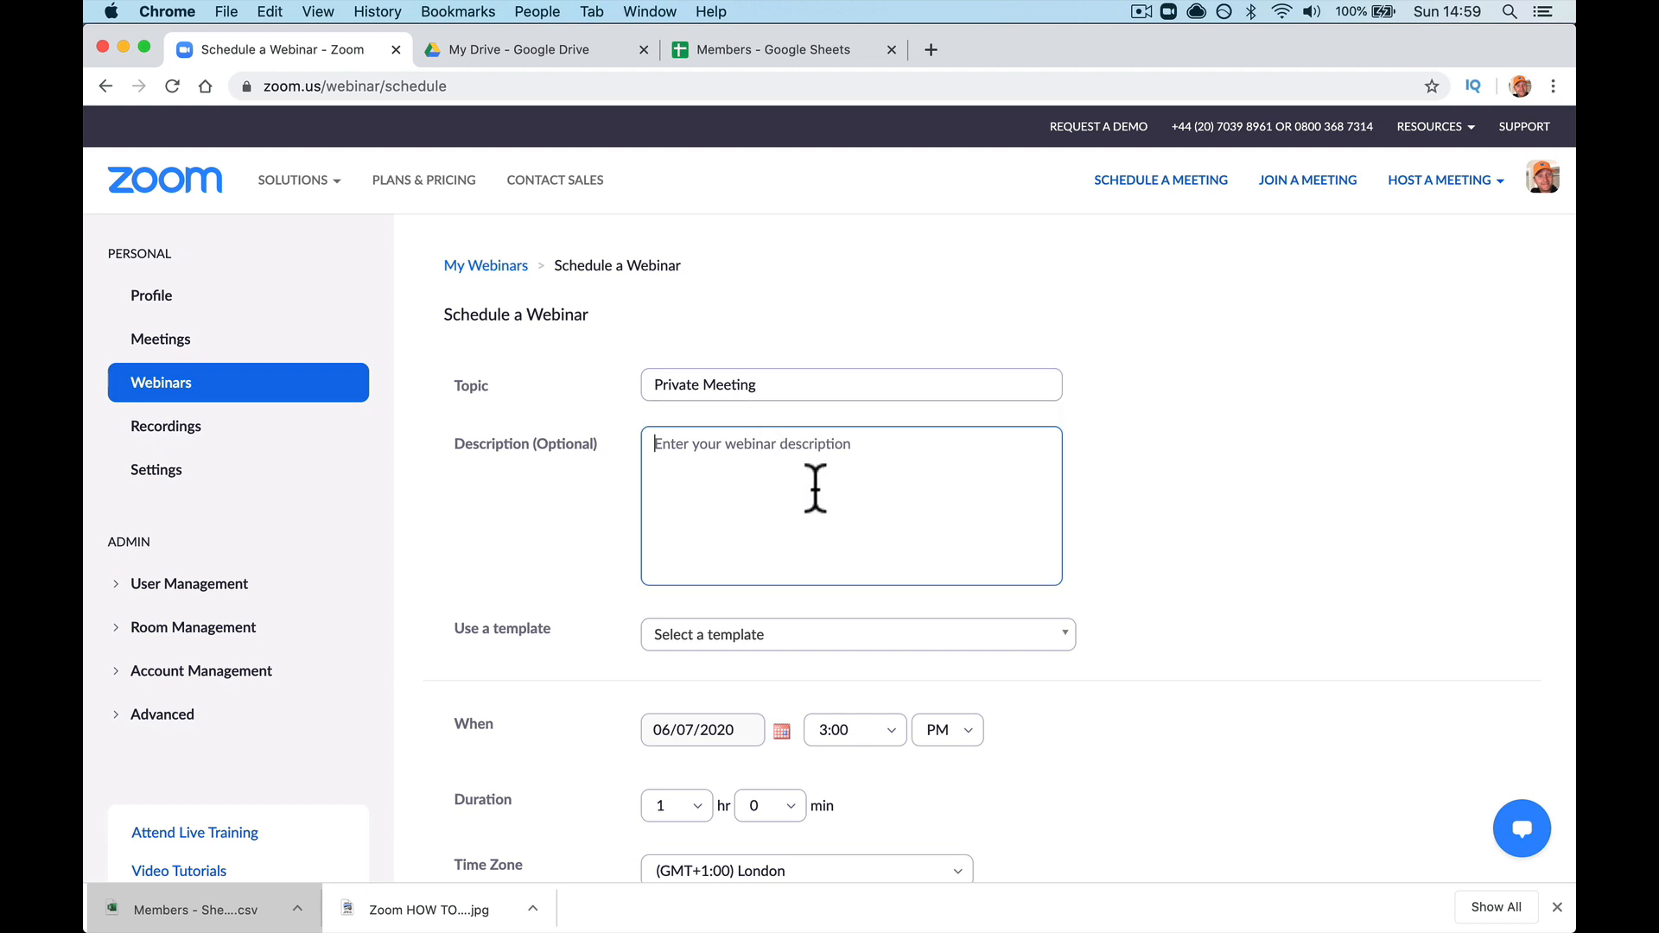
scroll(821, 491, "down", 5)
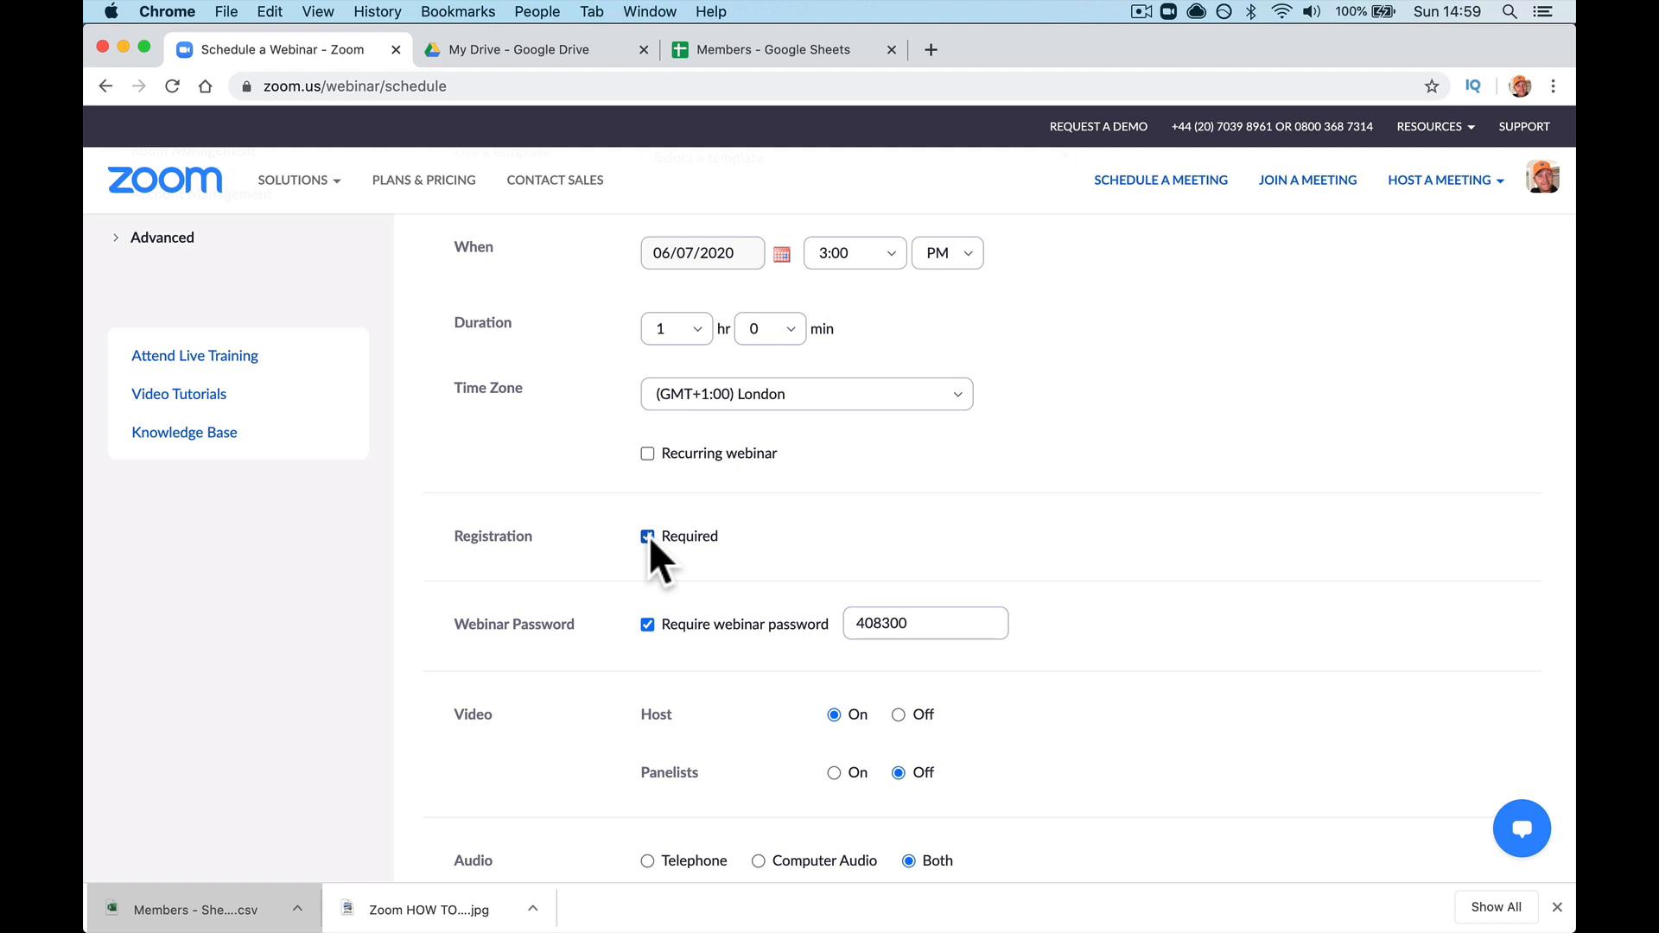
scroll(649, 536, "down", 3)
scroll(807, 428, "down", 2)
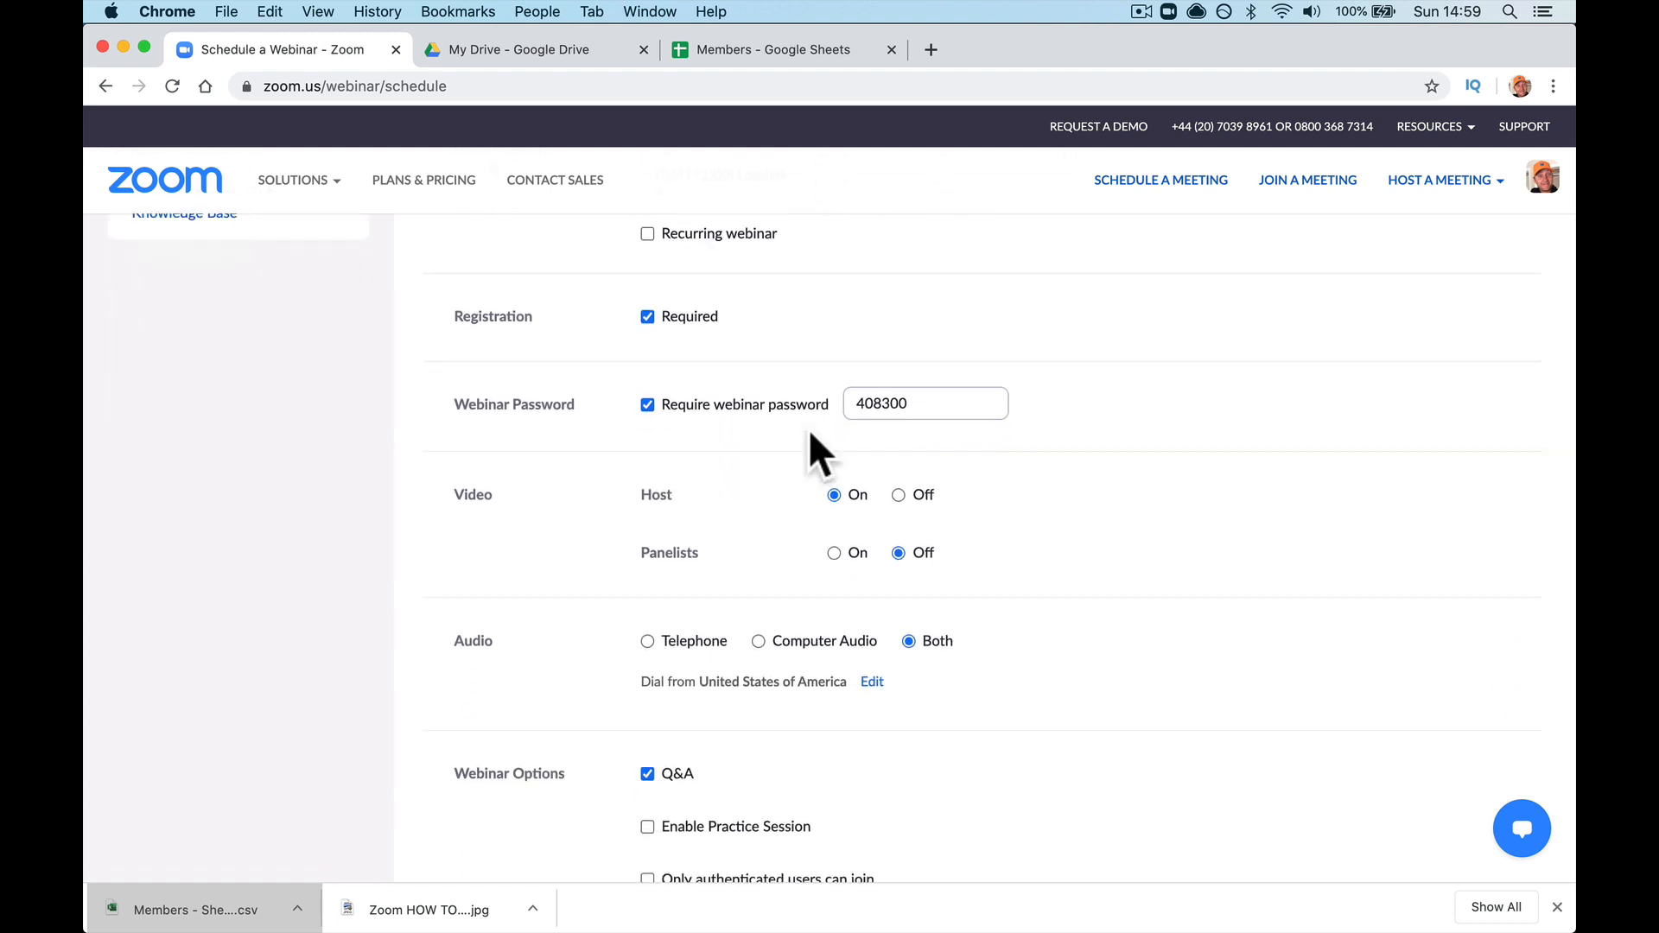
scroll(807, 429, "down", 1)
scroll(810, 515, "down", 2)
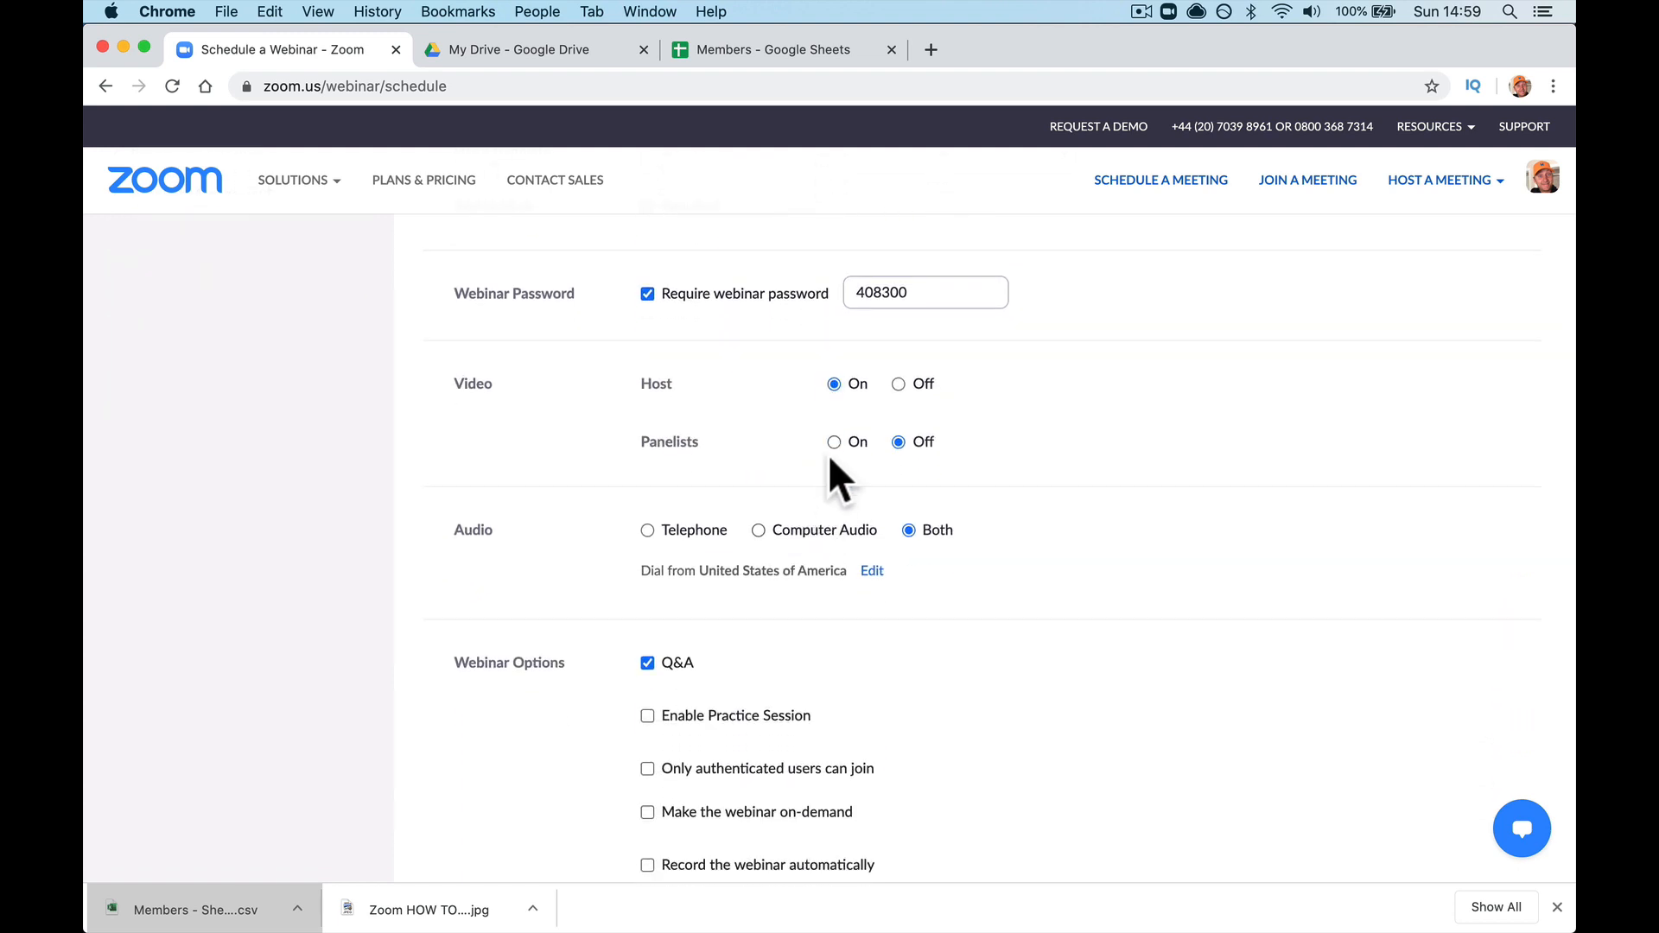
scroll(832, 496, "down", 2)
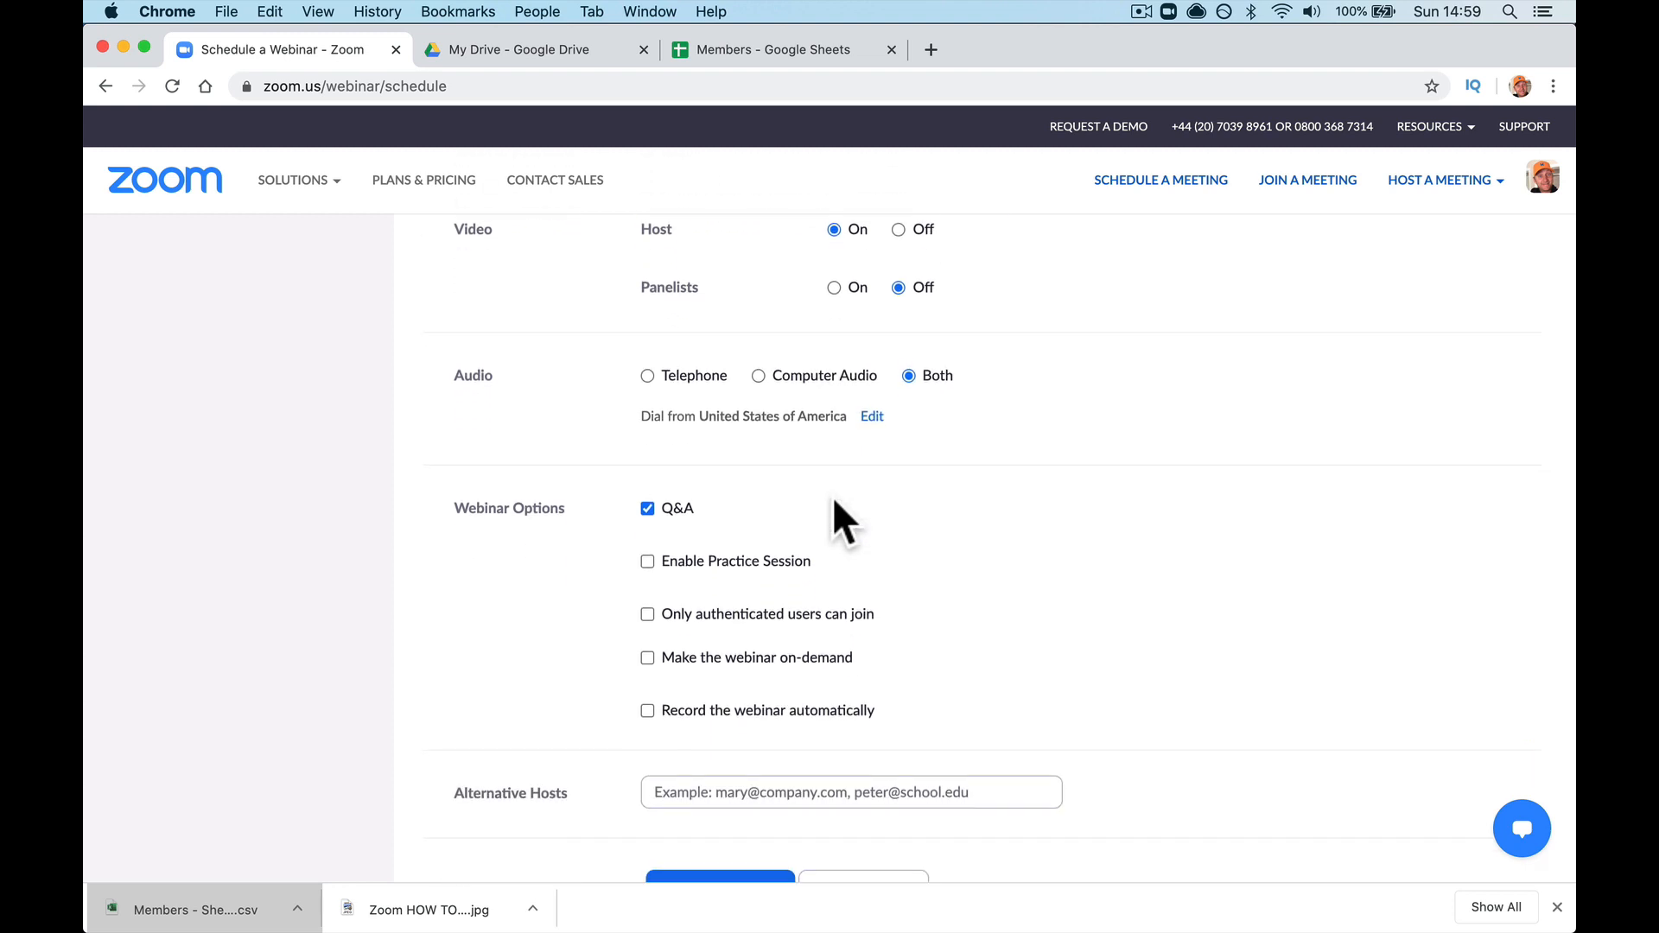
scroll(832, 496, "down", 2)
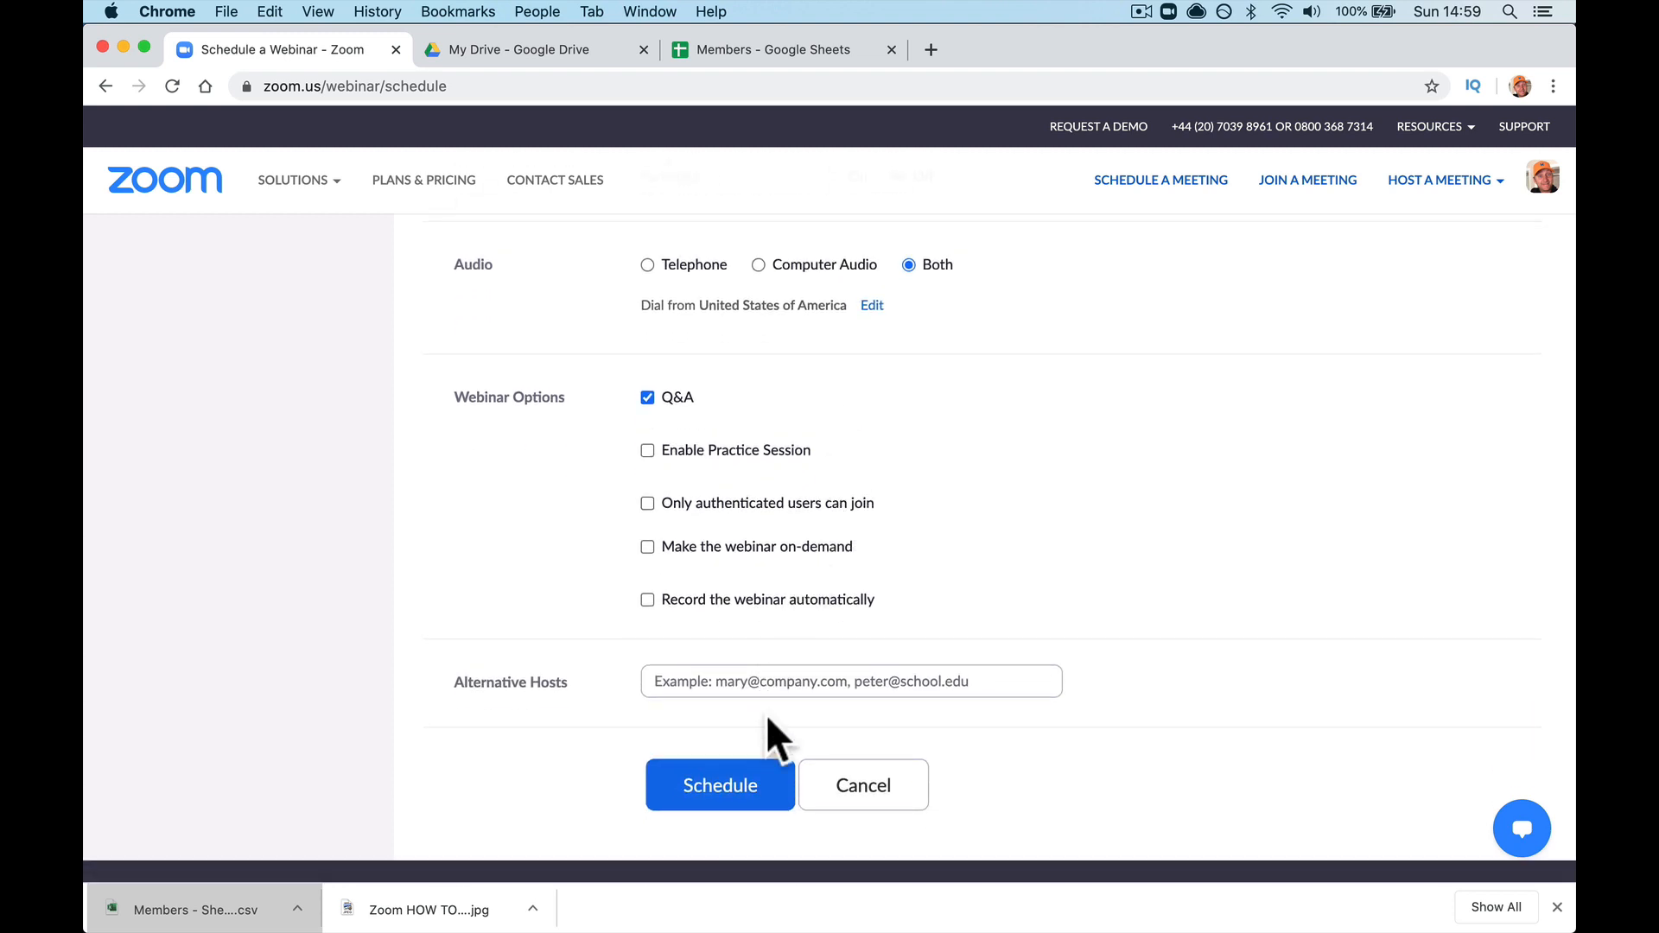
Step: Schedule the webinar, then add a $15.00 USD registration fee charged through PayPal
left_click(727, 791)
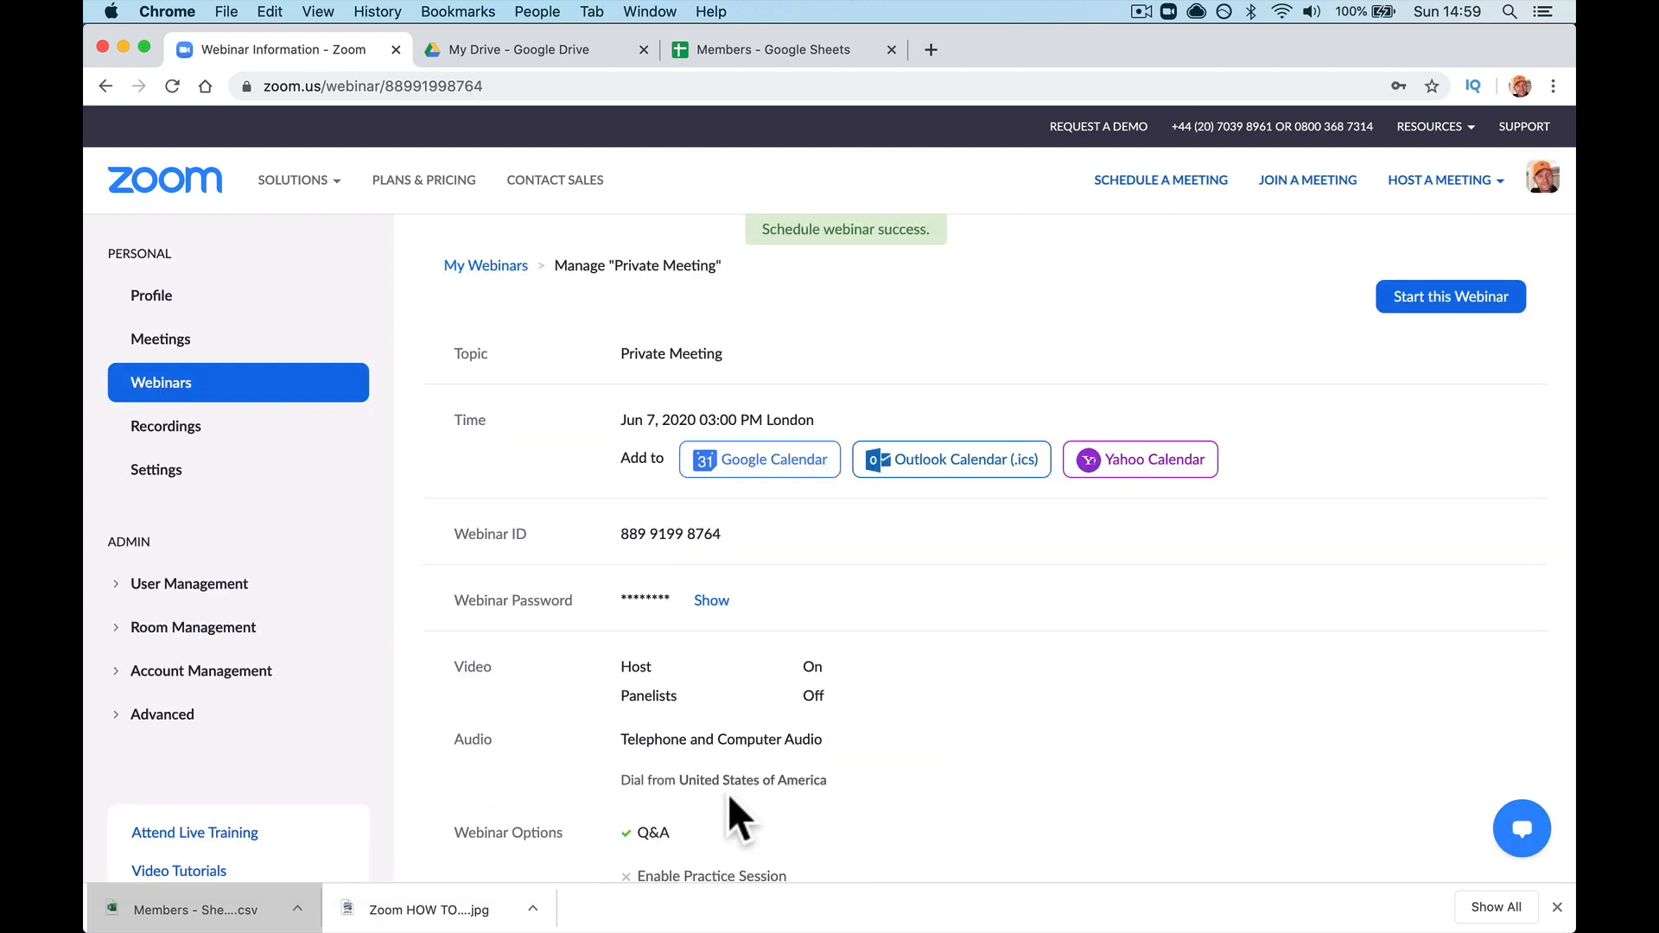
scroll(727, 791, "down", 10)
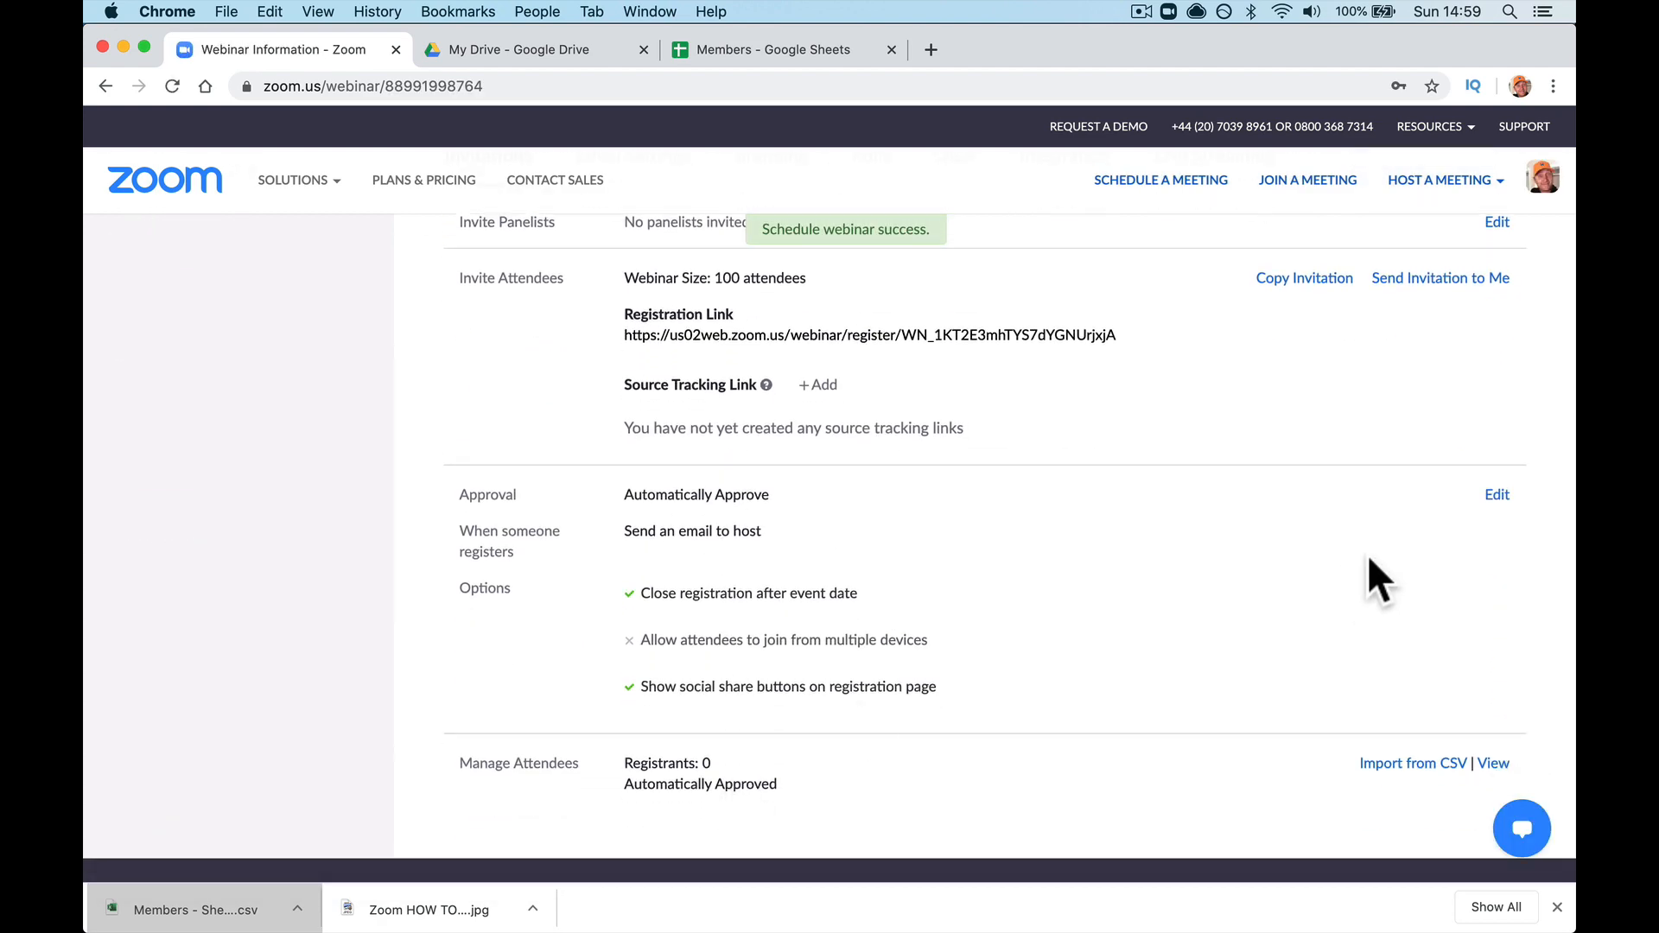
left_click(1497, 495)
left_click(733, 346)
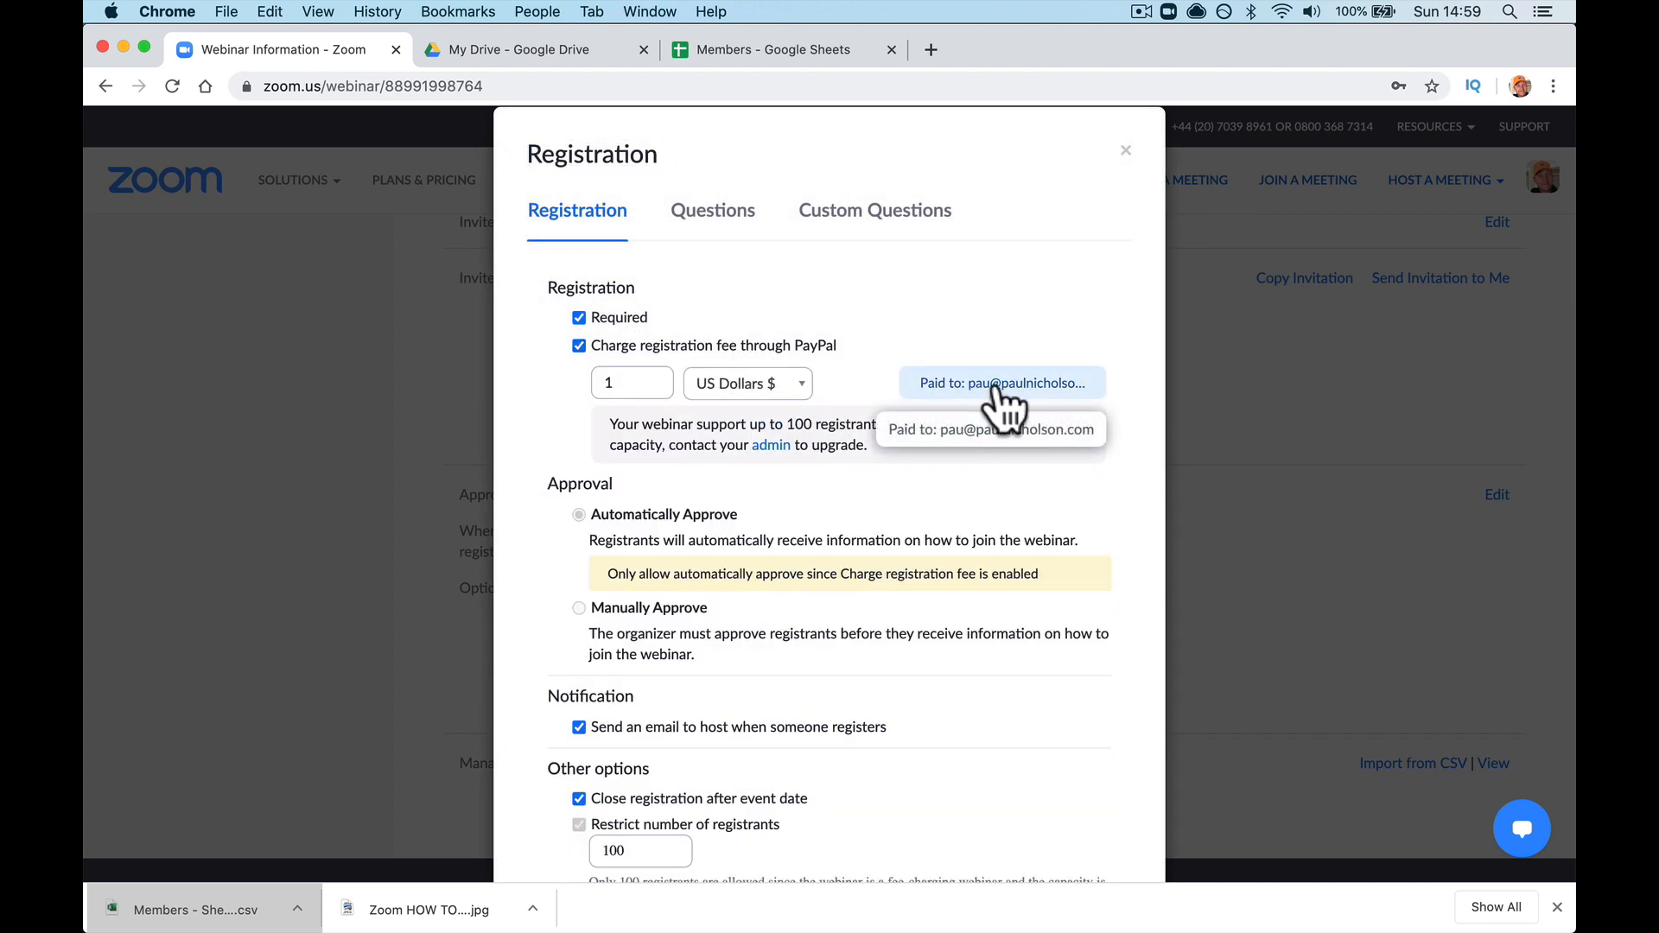
left_click(637, 386)
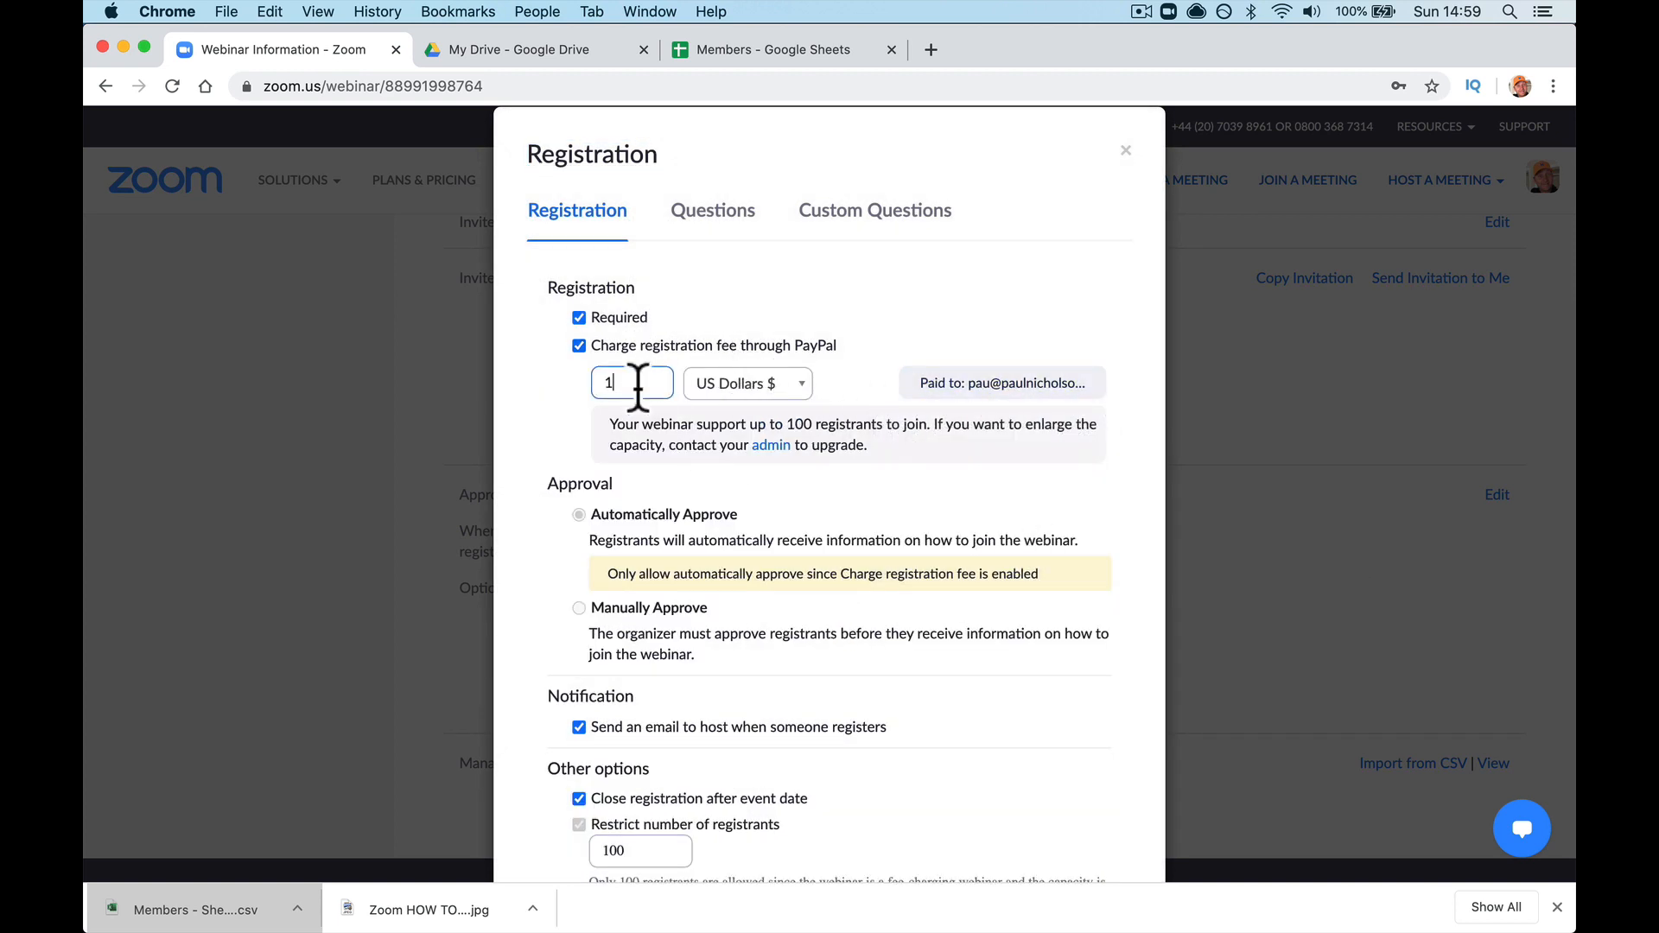
type("5")
key("Tab")
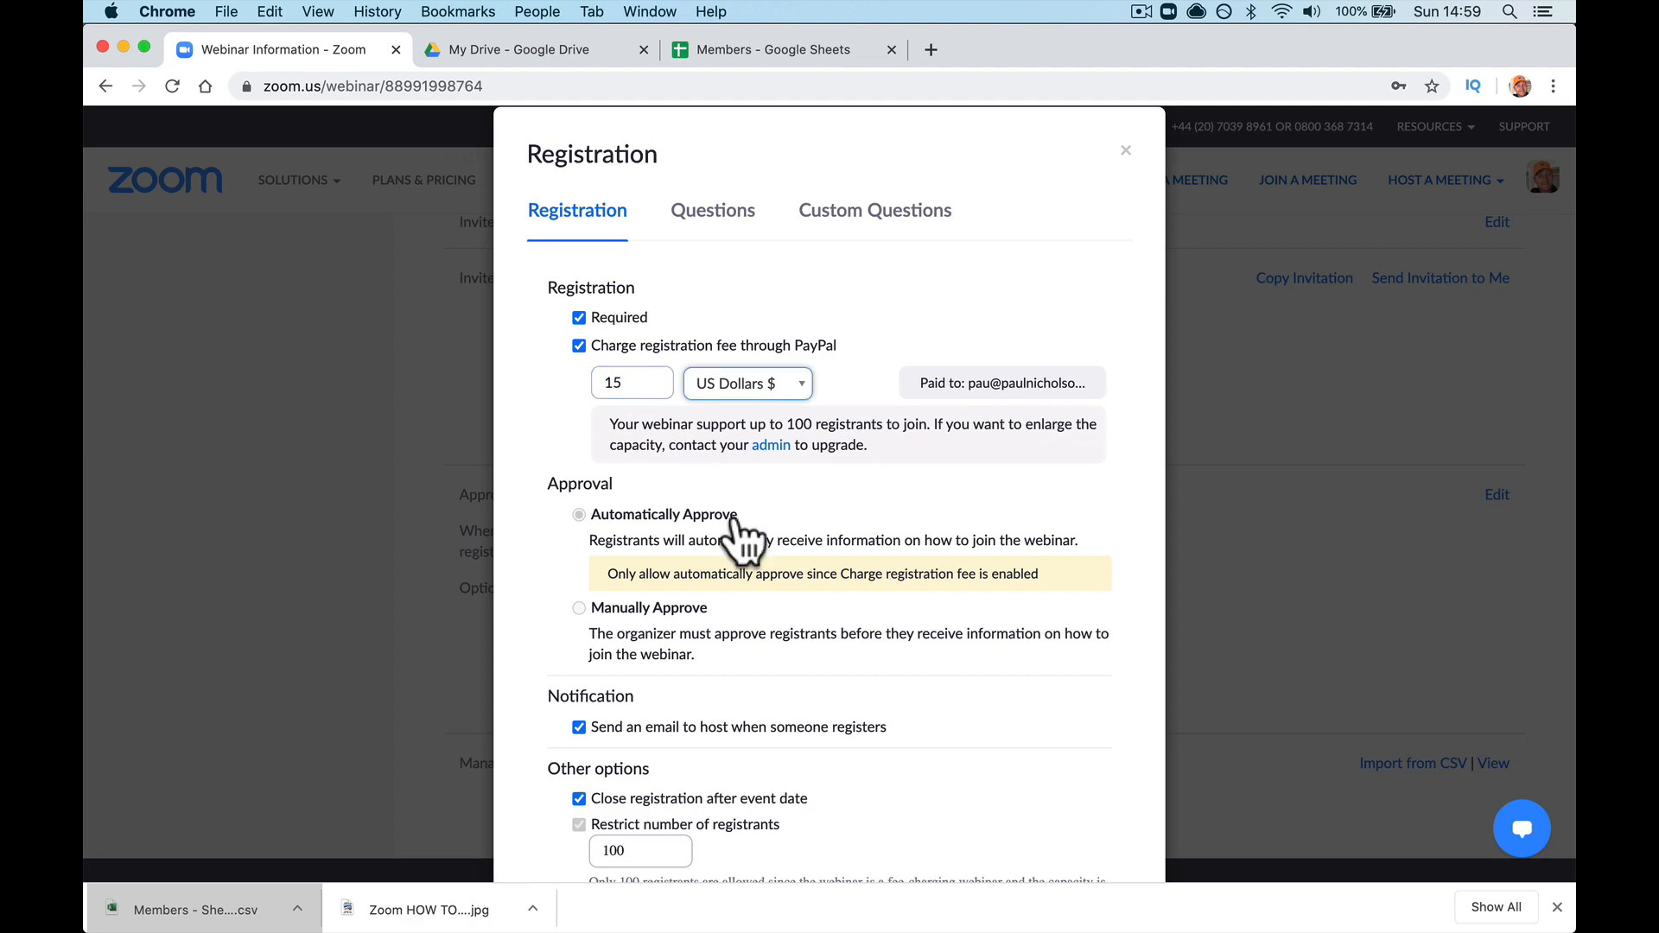
scroll(734, 521, "down", 5)
left_click(1003, 822)
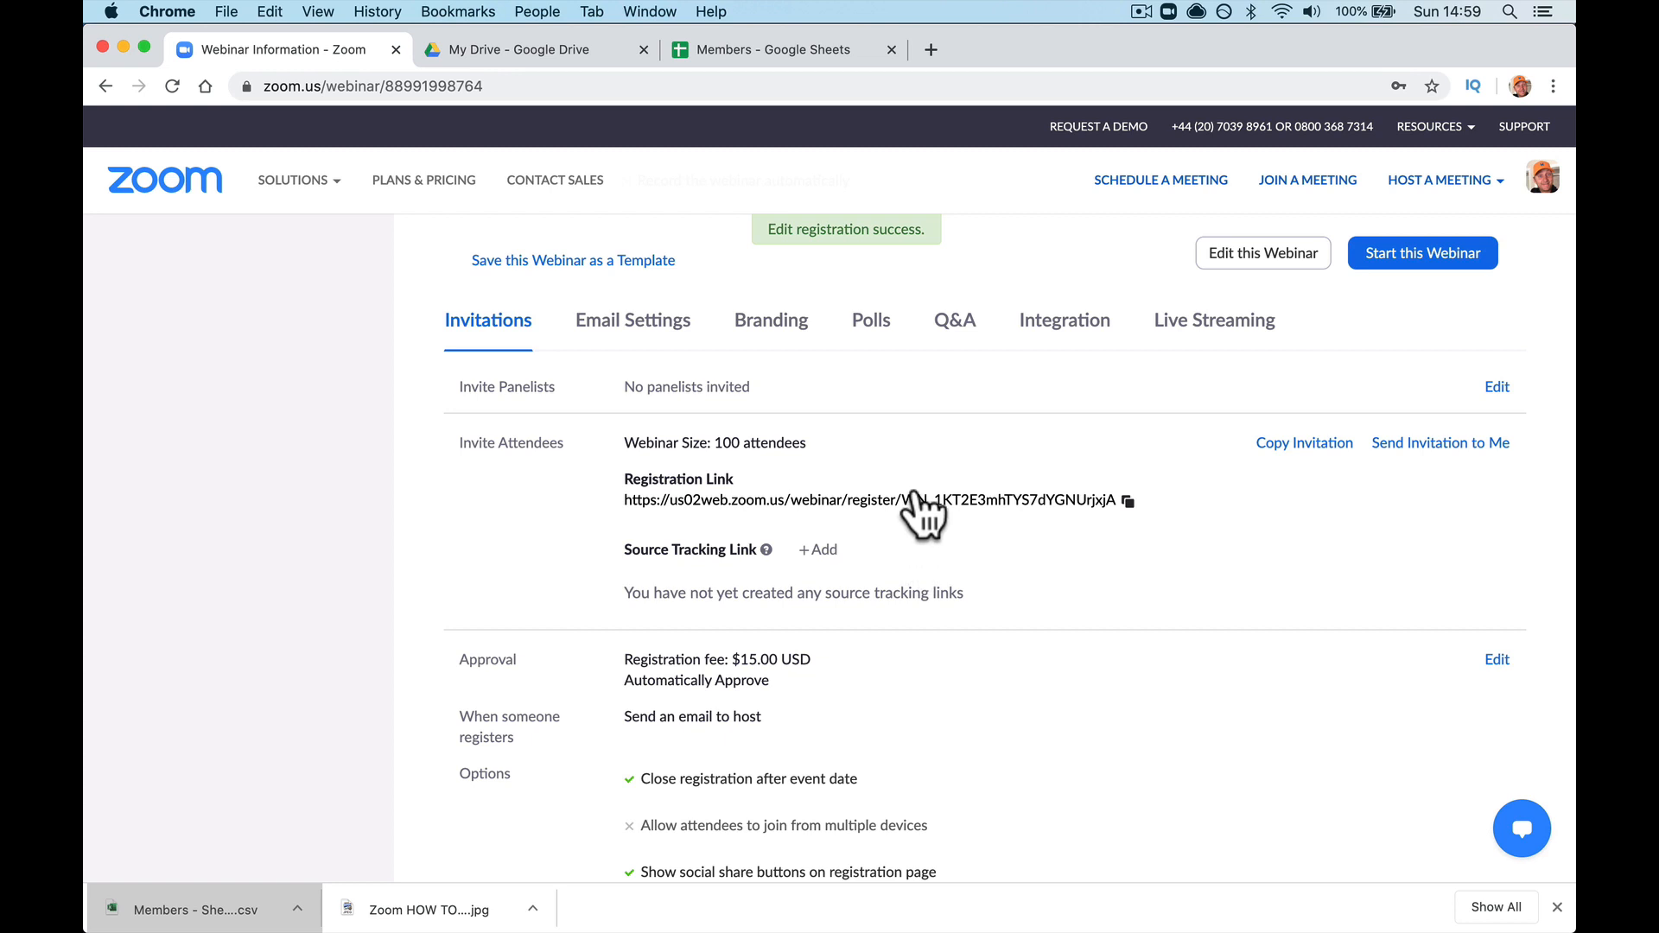
Step: Load the registration link in a new tab to check the $15.00 fee, then return and close the Members tab
left_click(930, 50)
type("https://us02web.zoom.us/webinar/register/WN_1KT2E3mhTYS7dYGNUrjxjA")
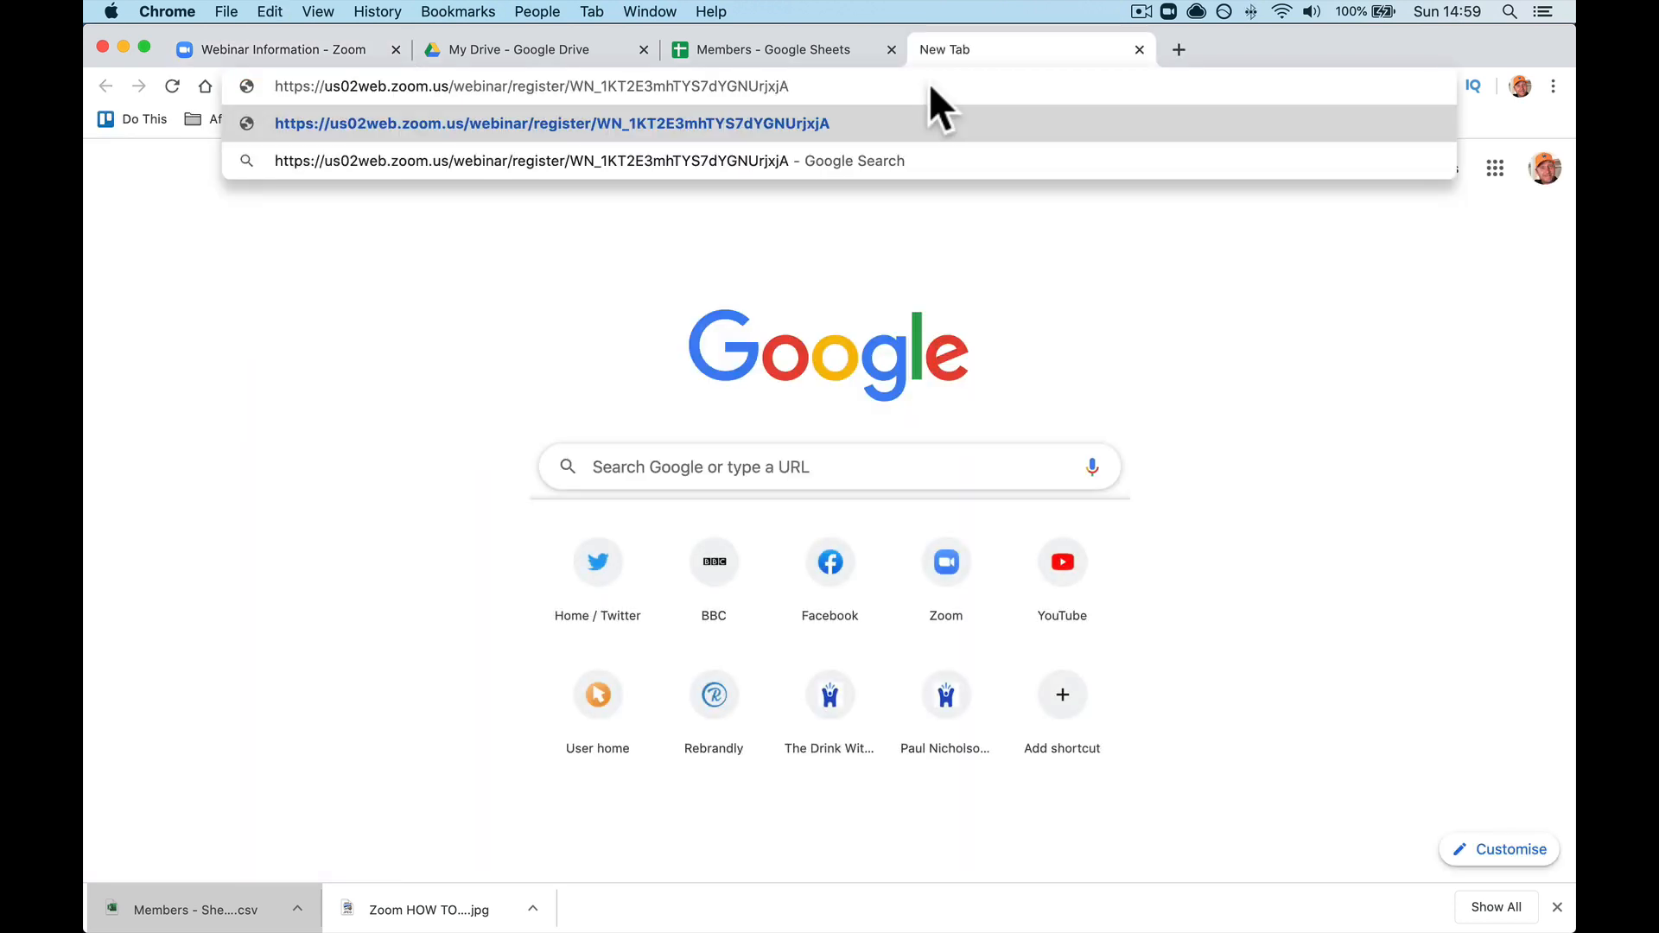
key("Return")
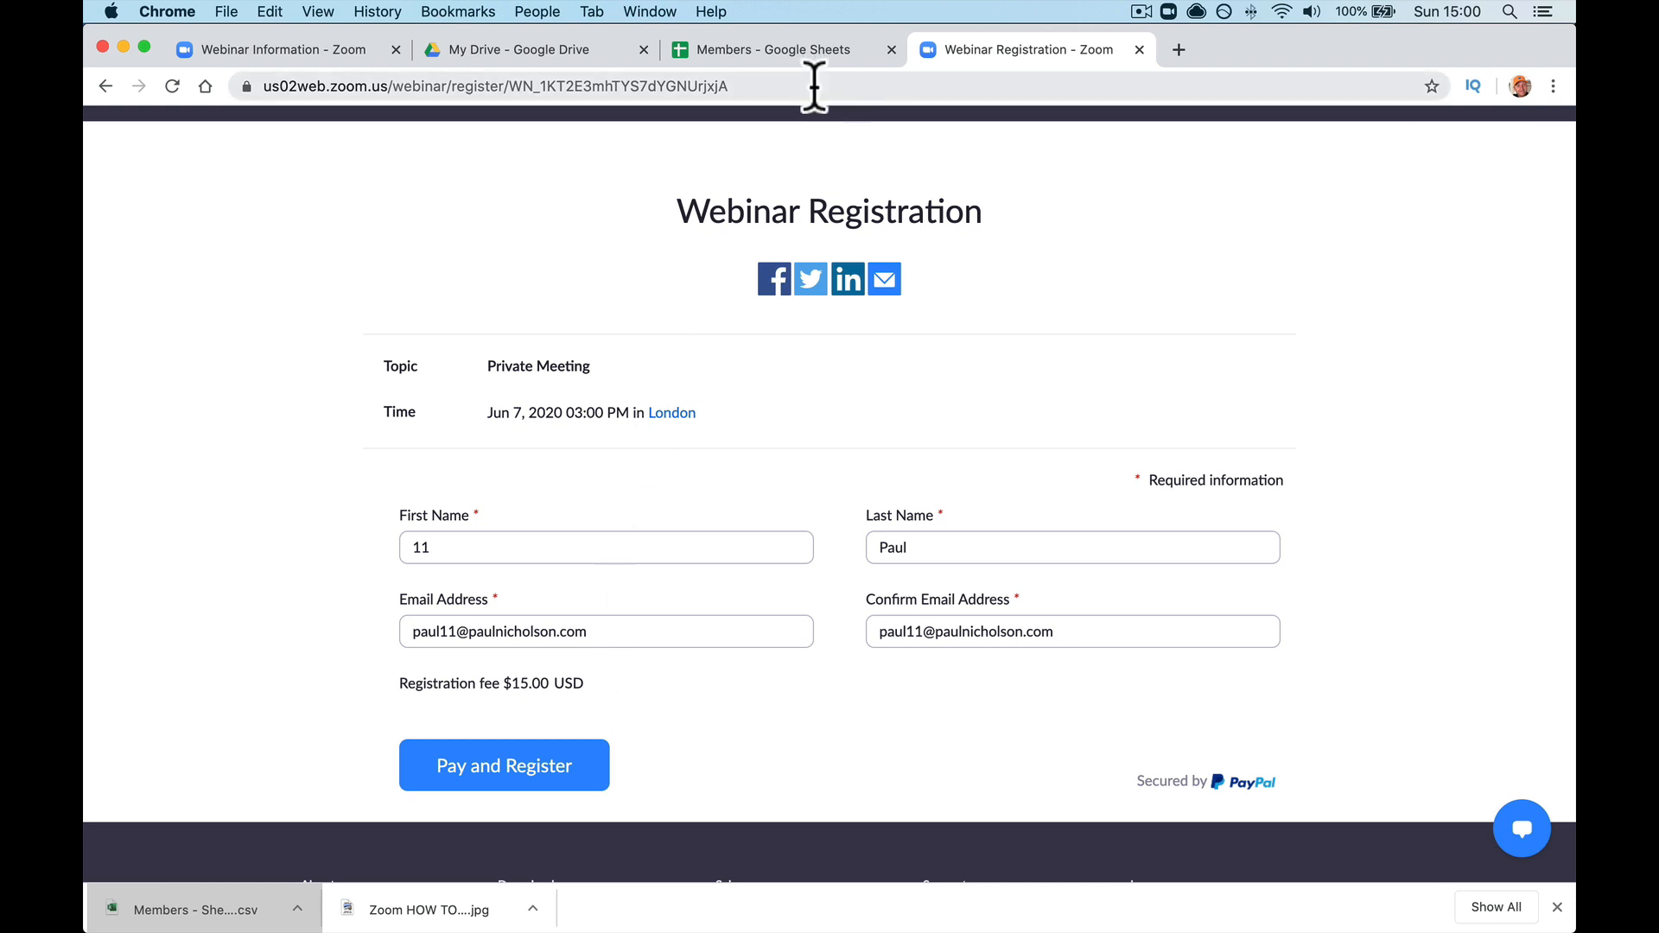
scroll(722, 246, "left", 5)
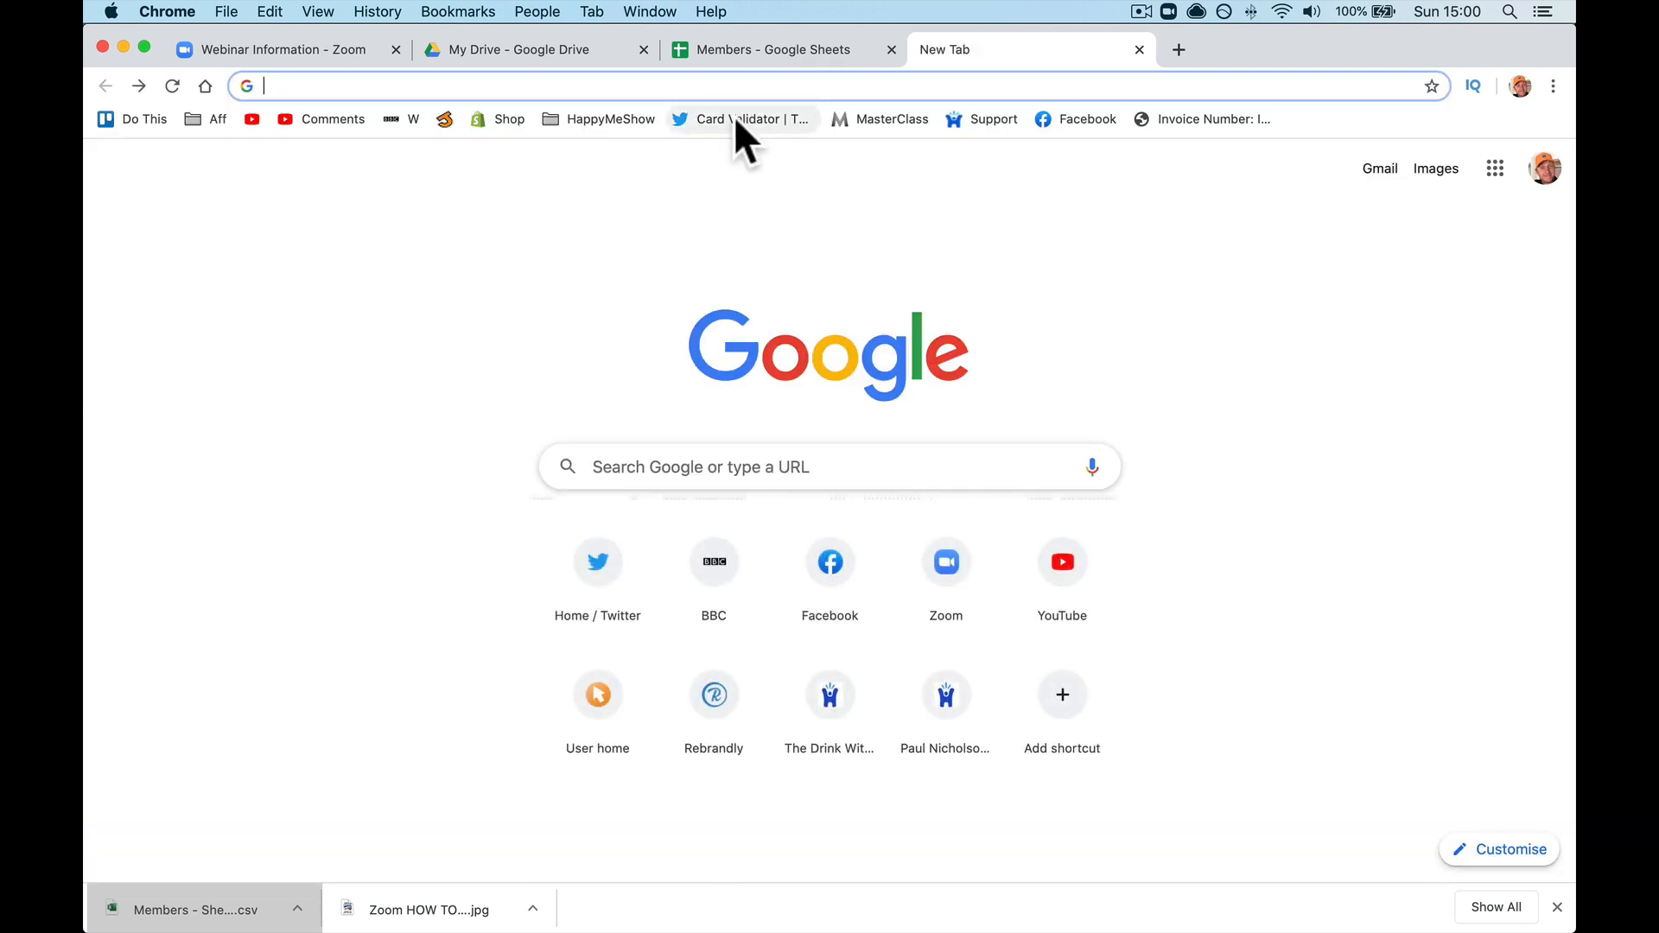
left_click(330, 59)
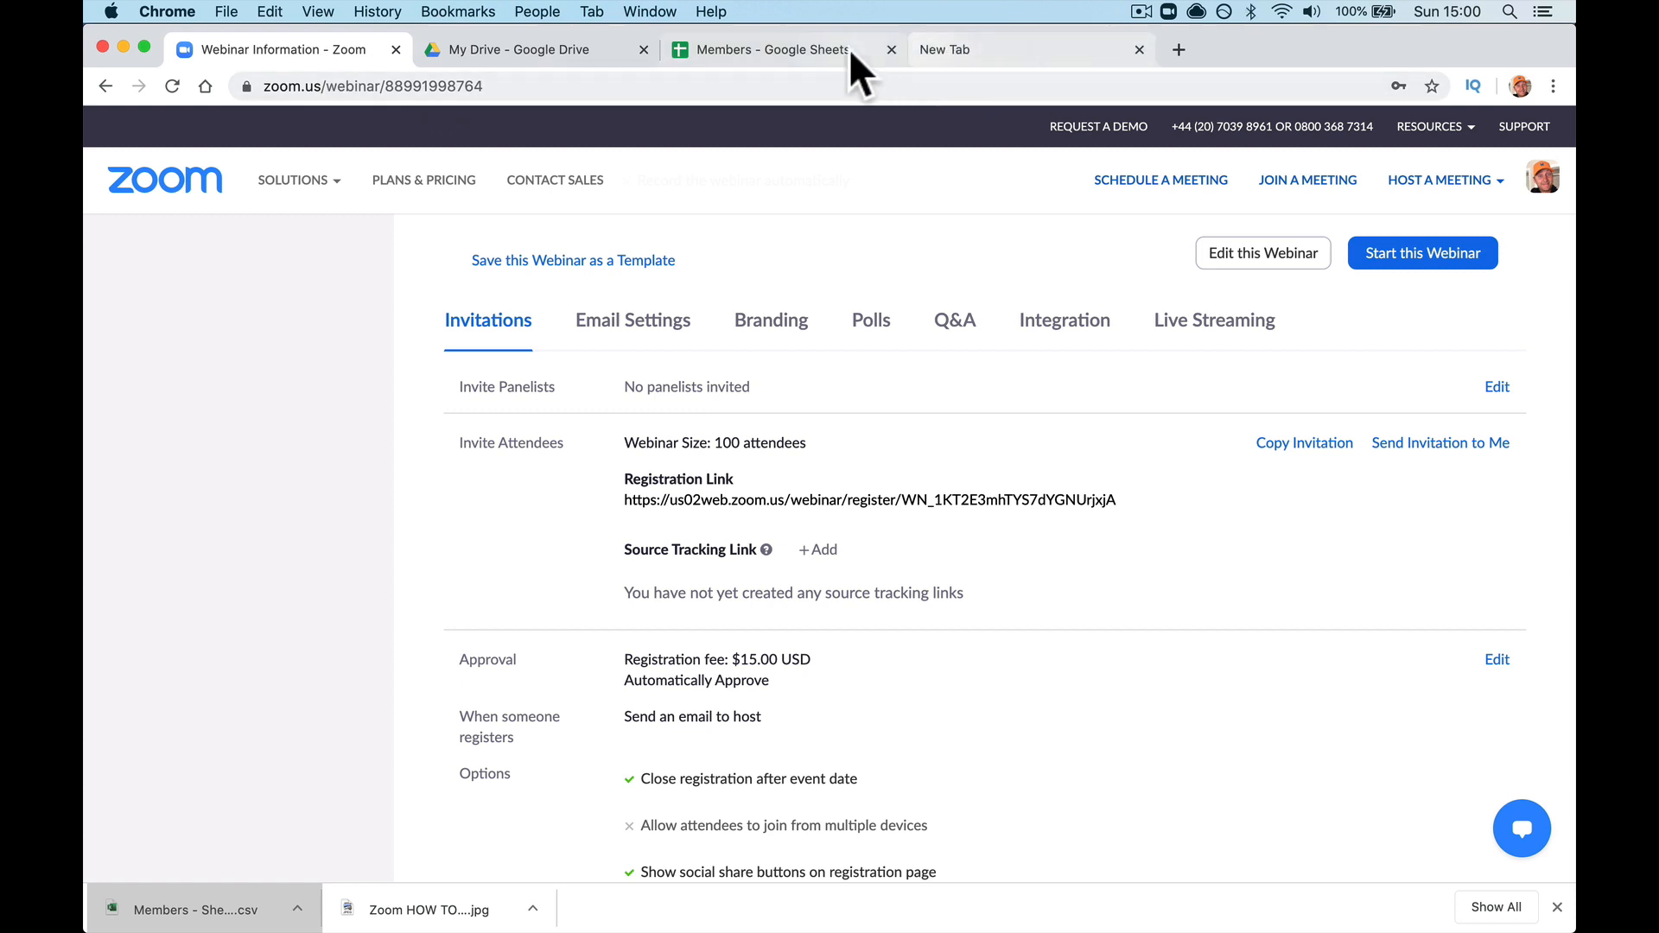
left_click(891, 49)
Step: Close the Google Drive tab and view the registrants list under Manage Attendees, showing 0 approved
left_click(644, 49)
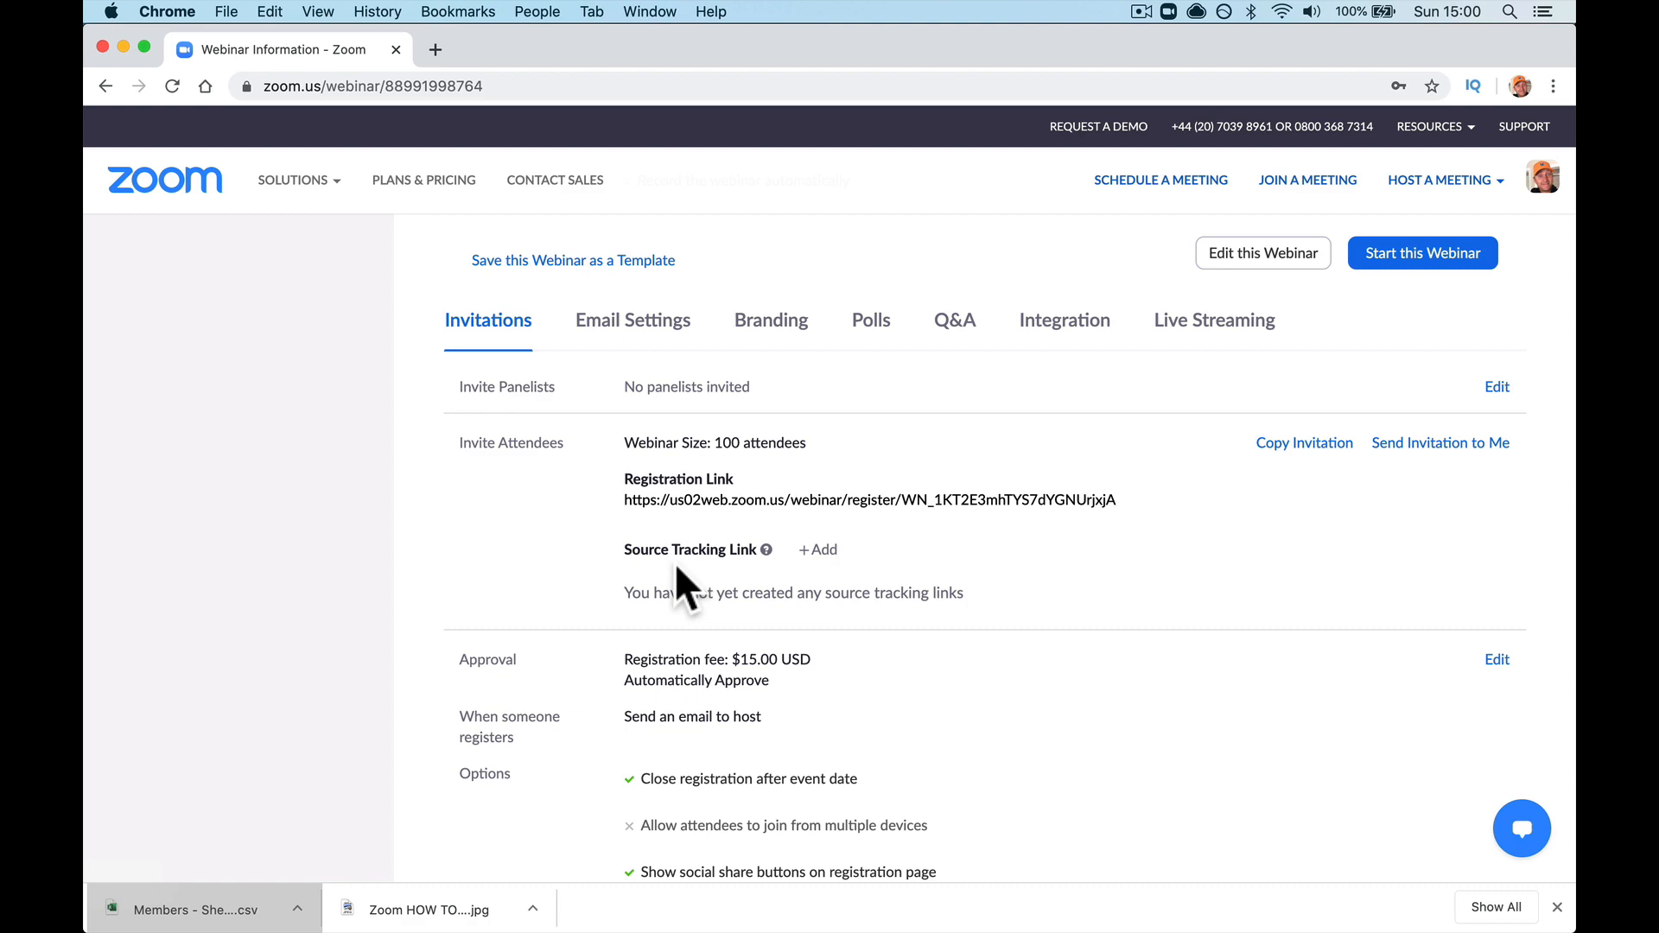
scroll(790, 518, "down", 10)
scroll(799, 540, "up", 10)
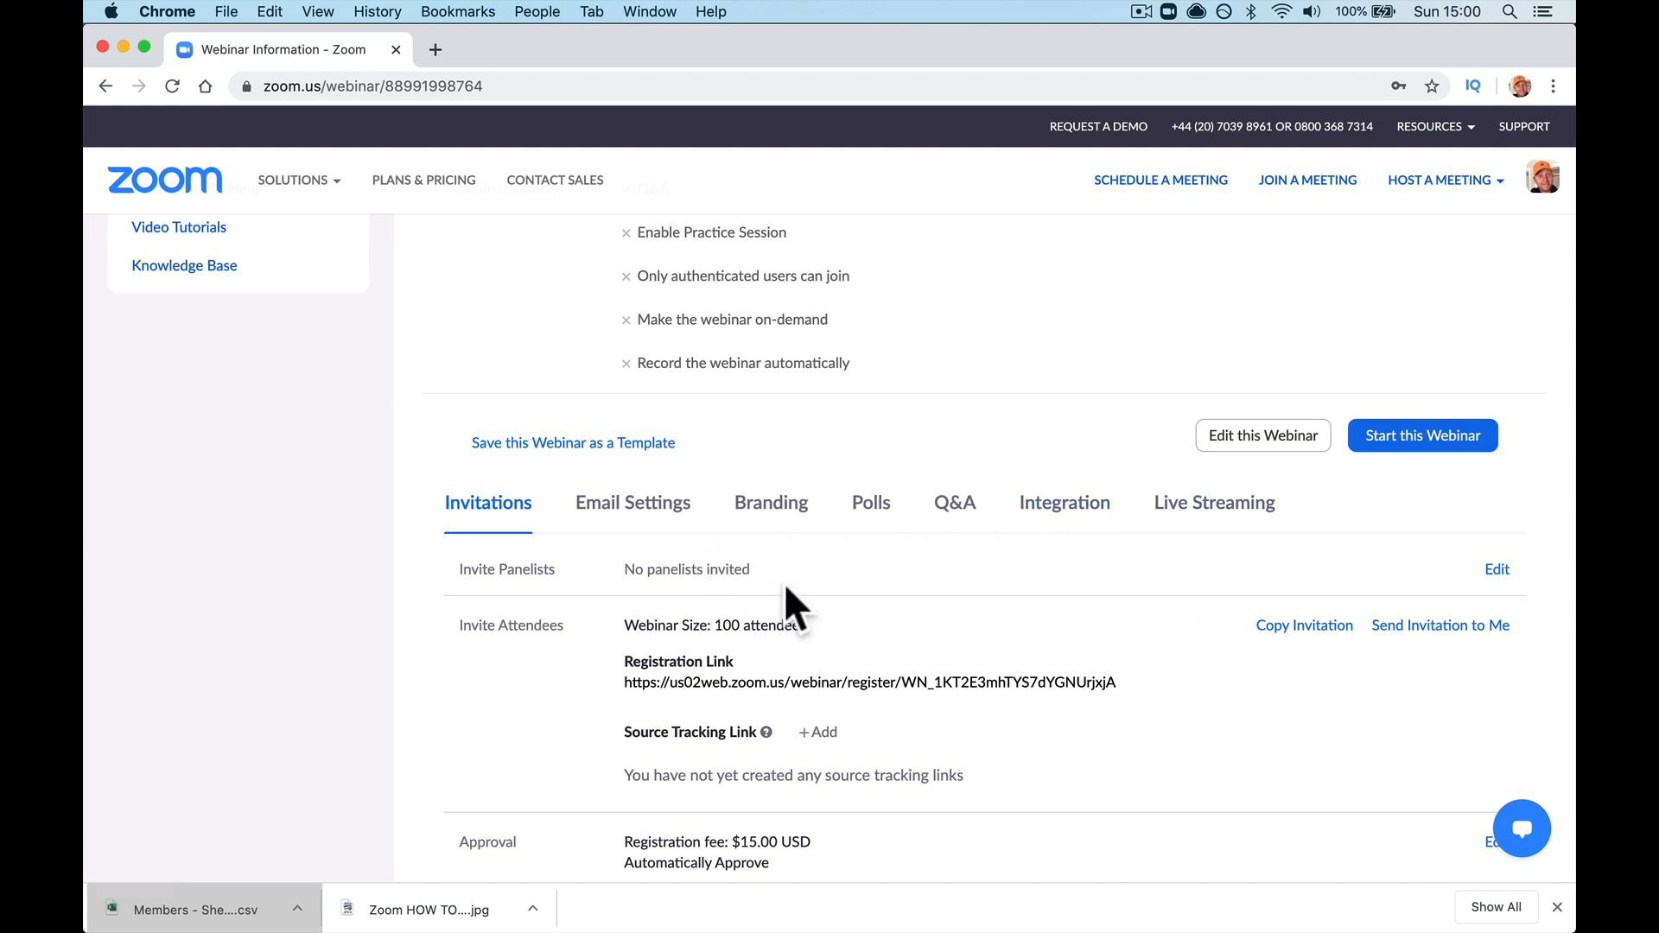
scroll(790, 587, "down", 3)
scroll(789, 587, "down", 2)
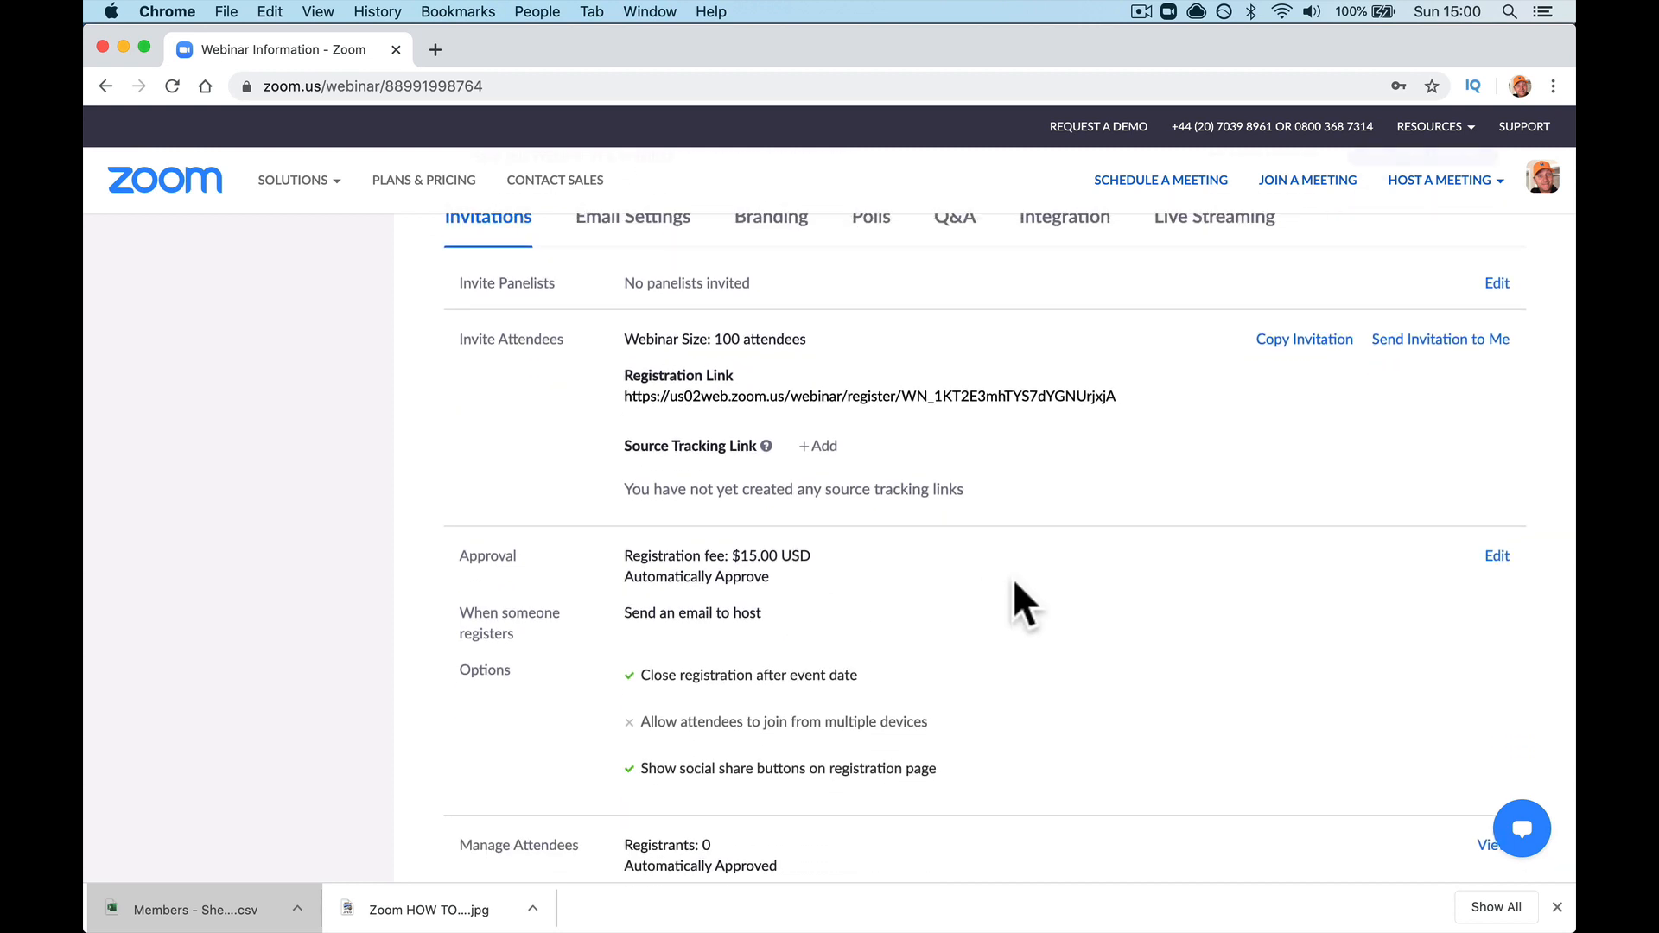
scroll(1023, 605, "down", 2)
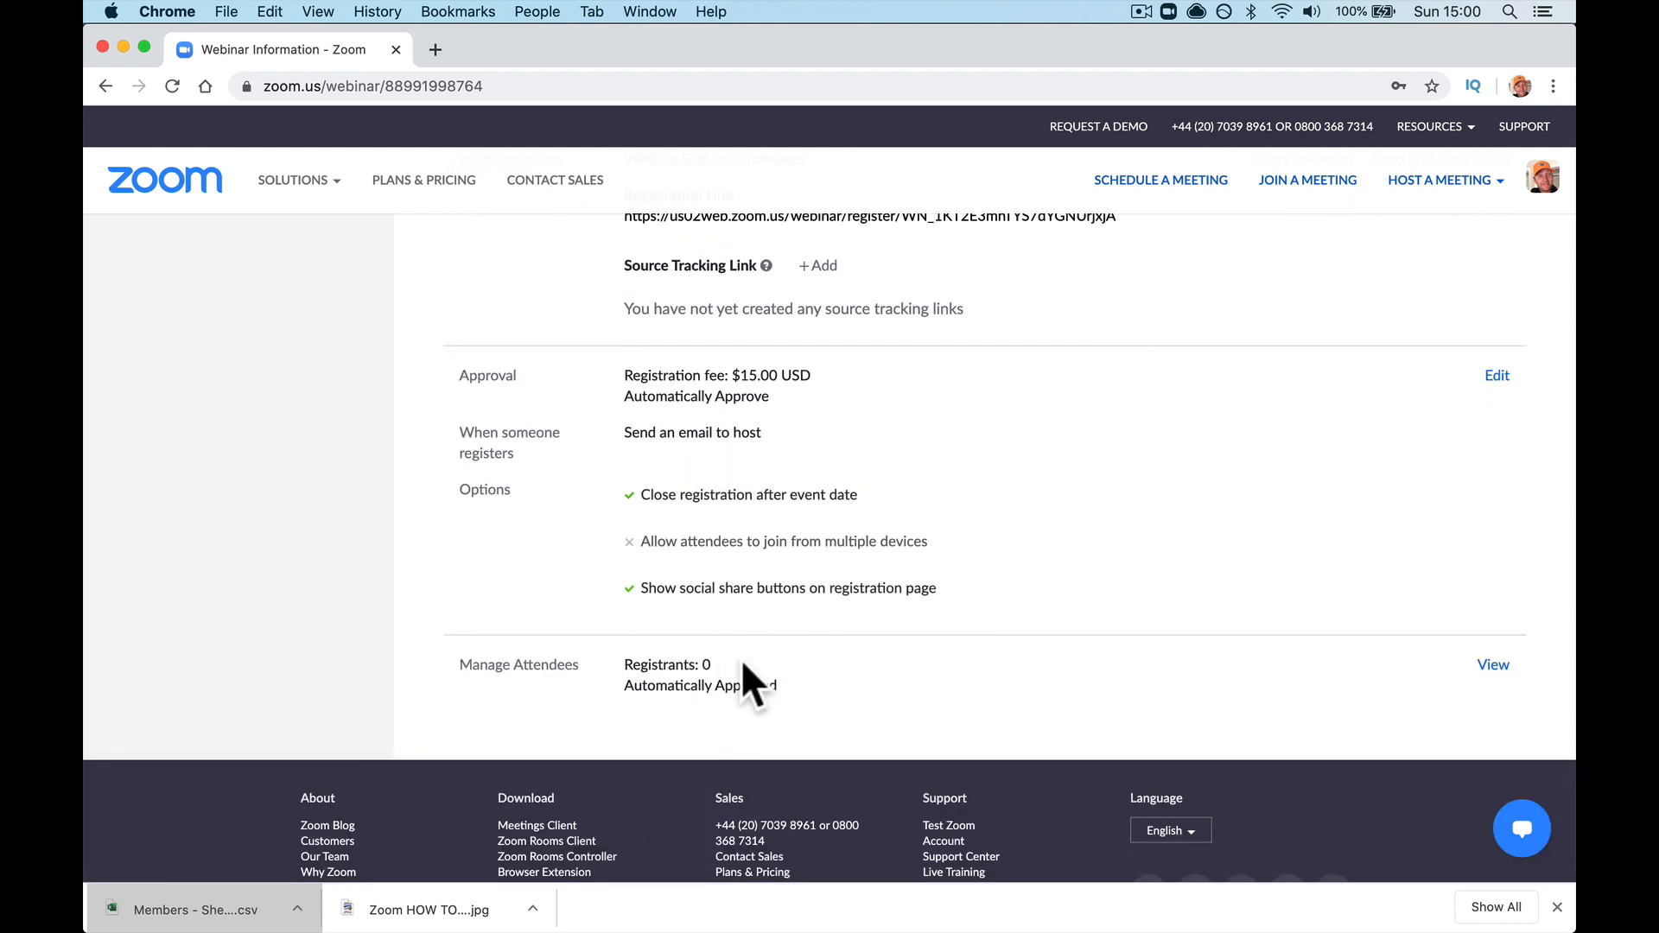
left_click(1501, 670)
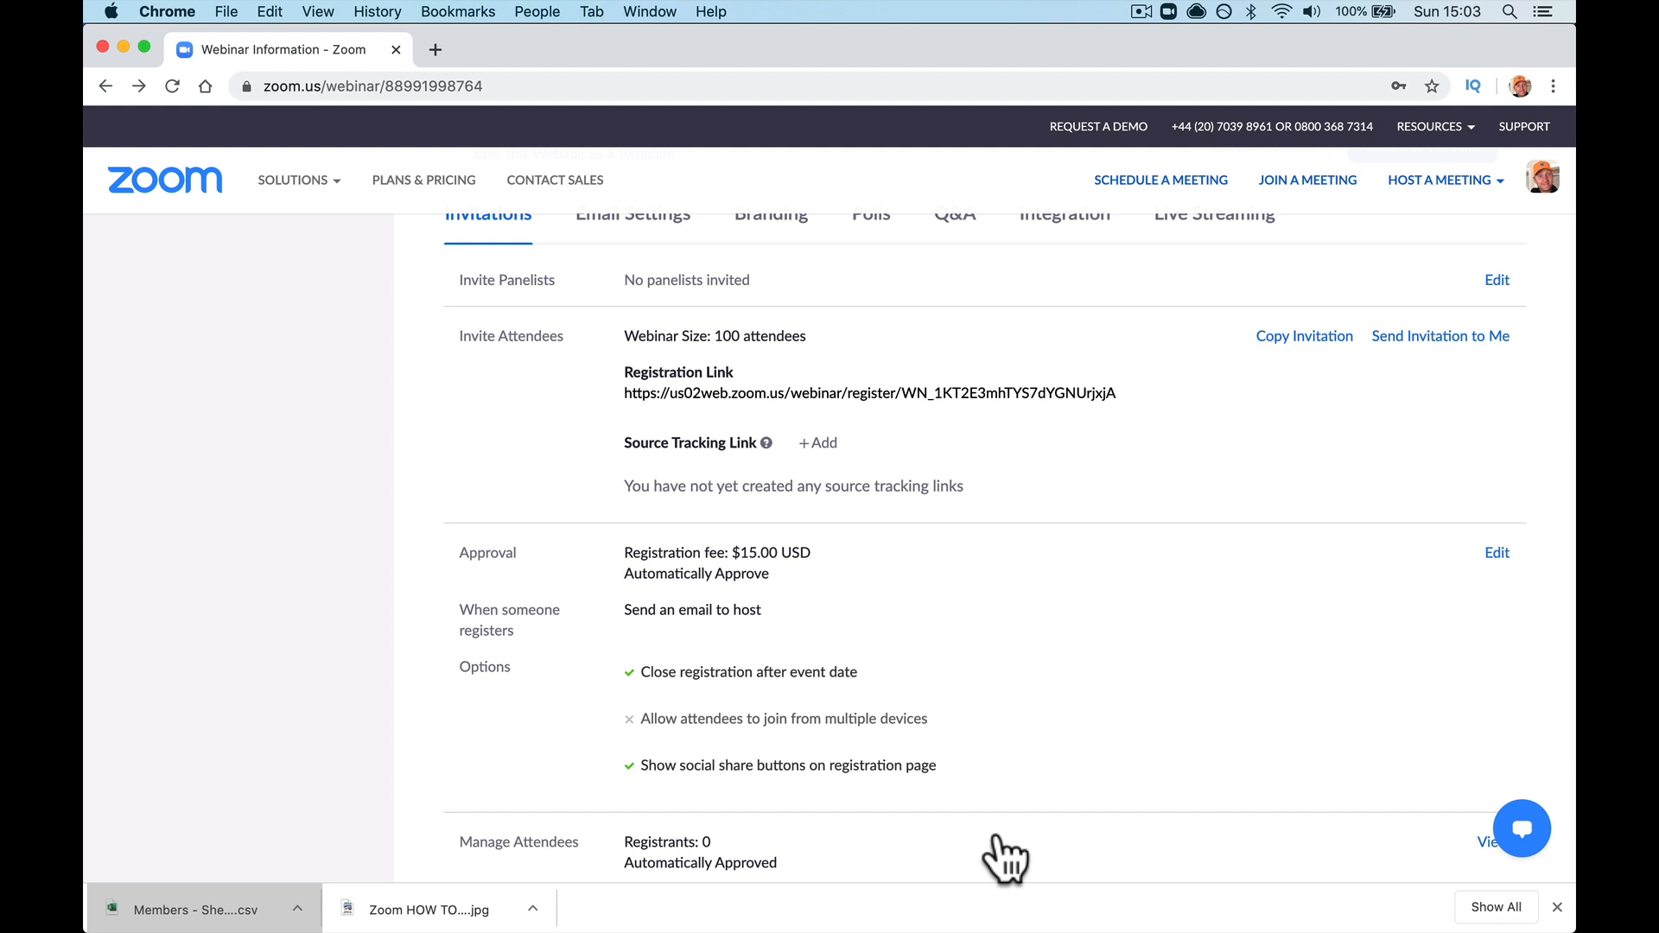
scroll(1002, 860, "down", 3)
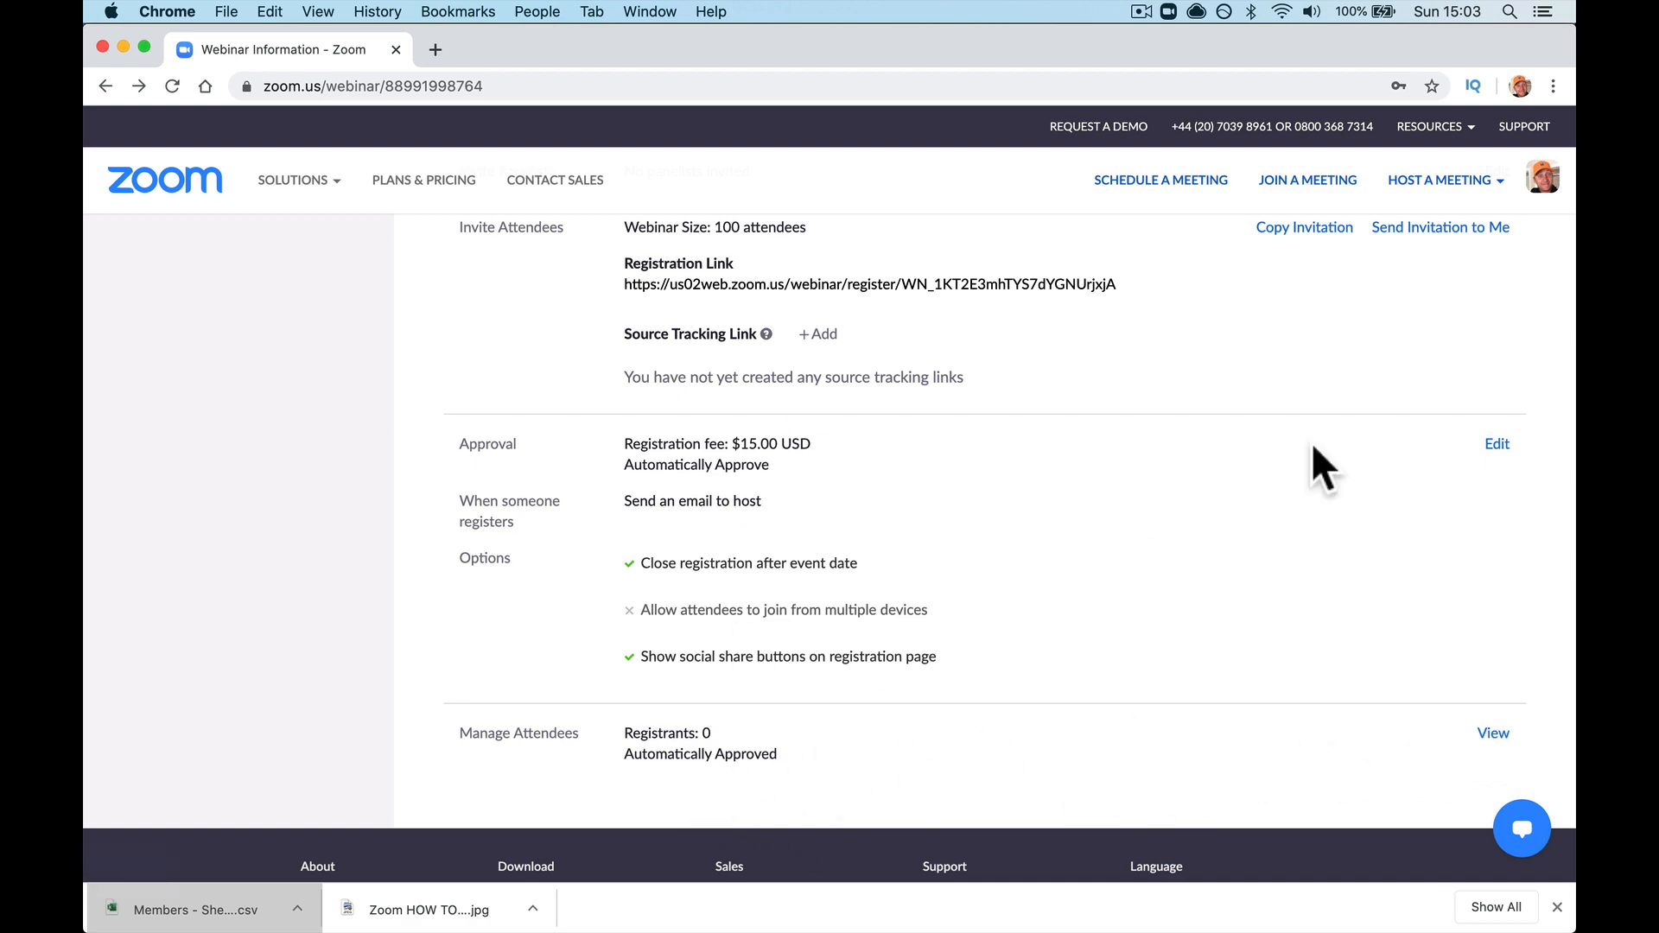
Step: Turn off the PayPal registration fee, save, and open the Import from CSV dialog
left_click(1495, 443)
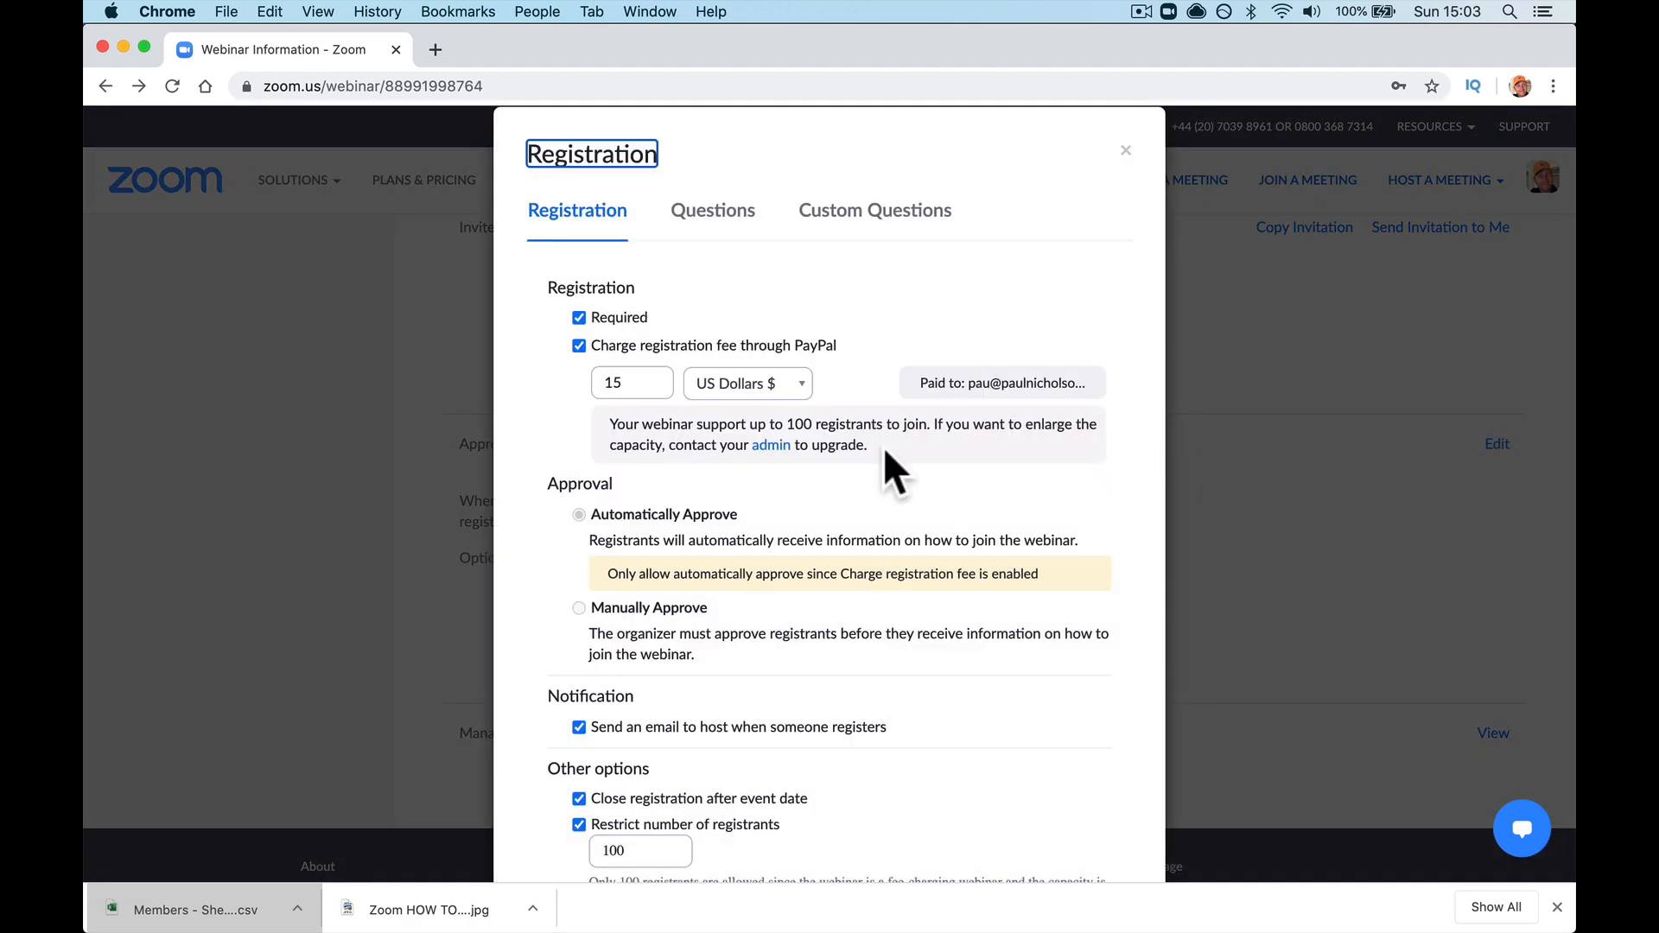
left_click(753, 347)
scroll(817, 516, "down", 5)
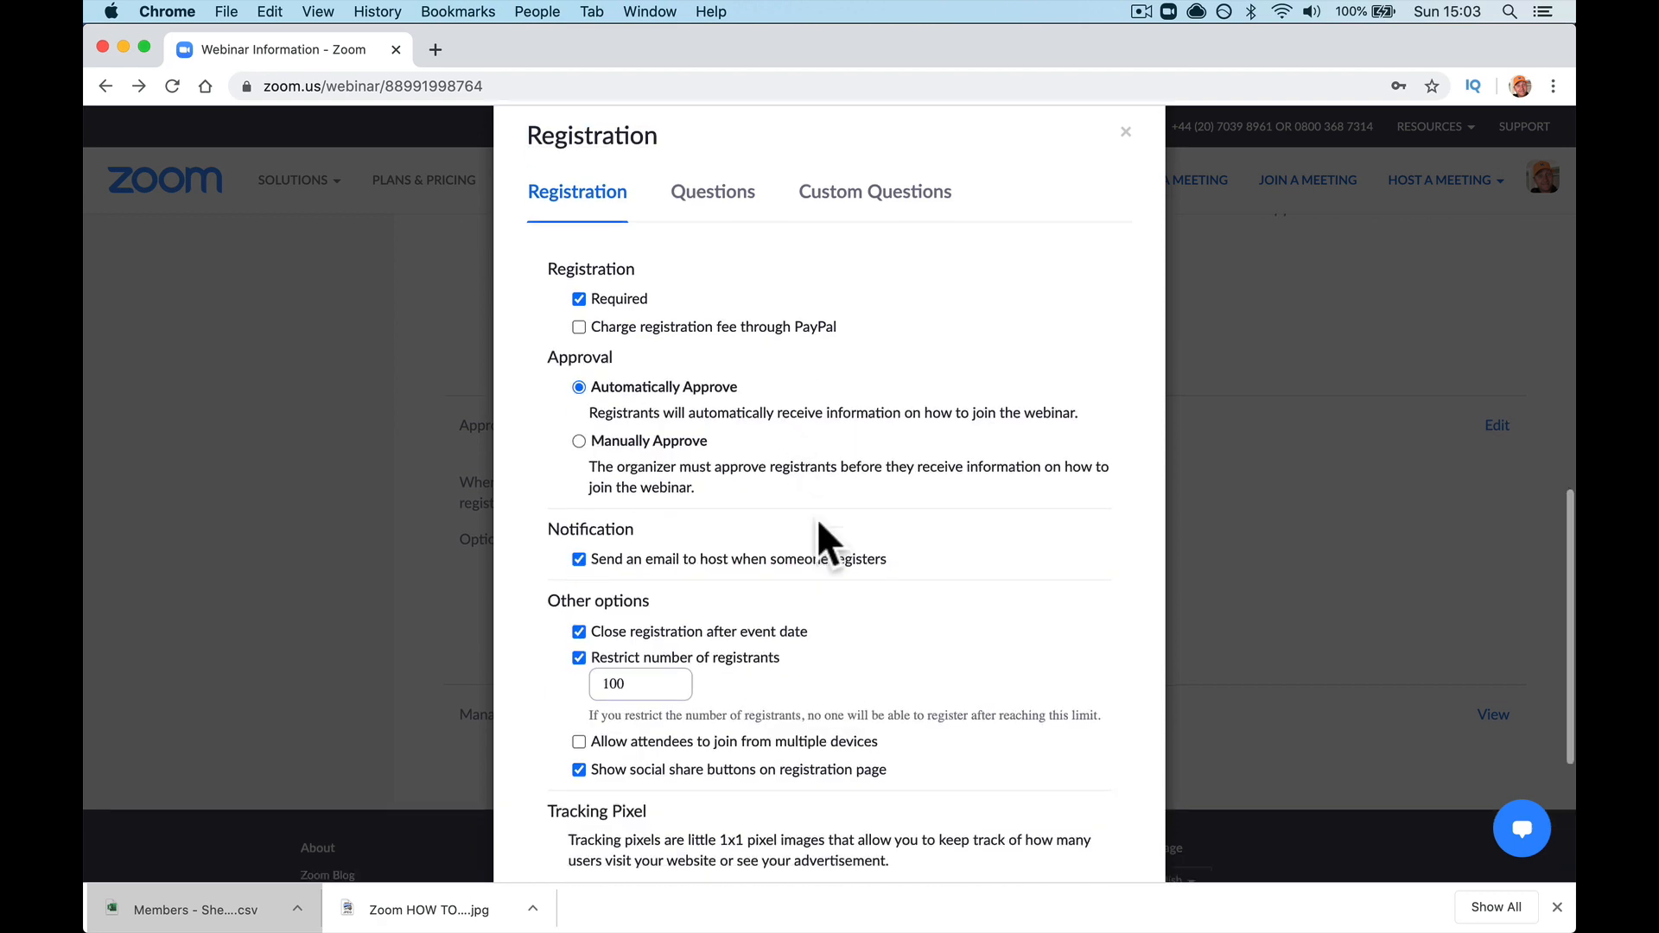
left_click(1008, 761)
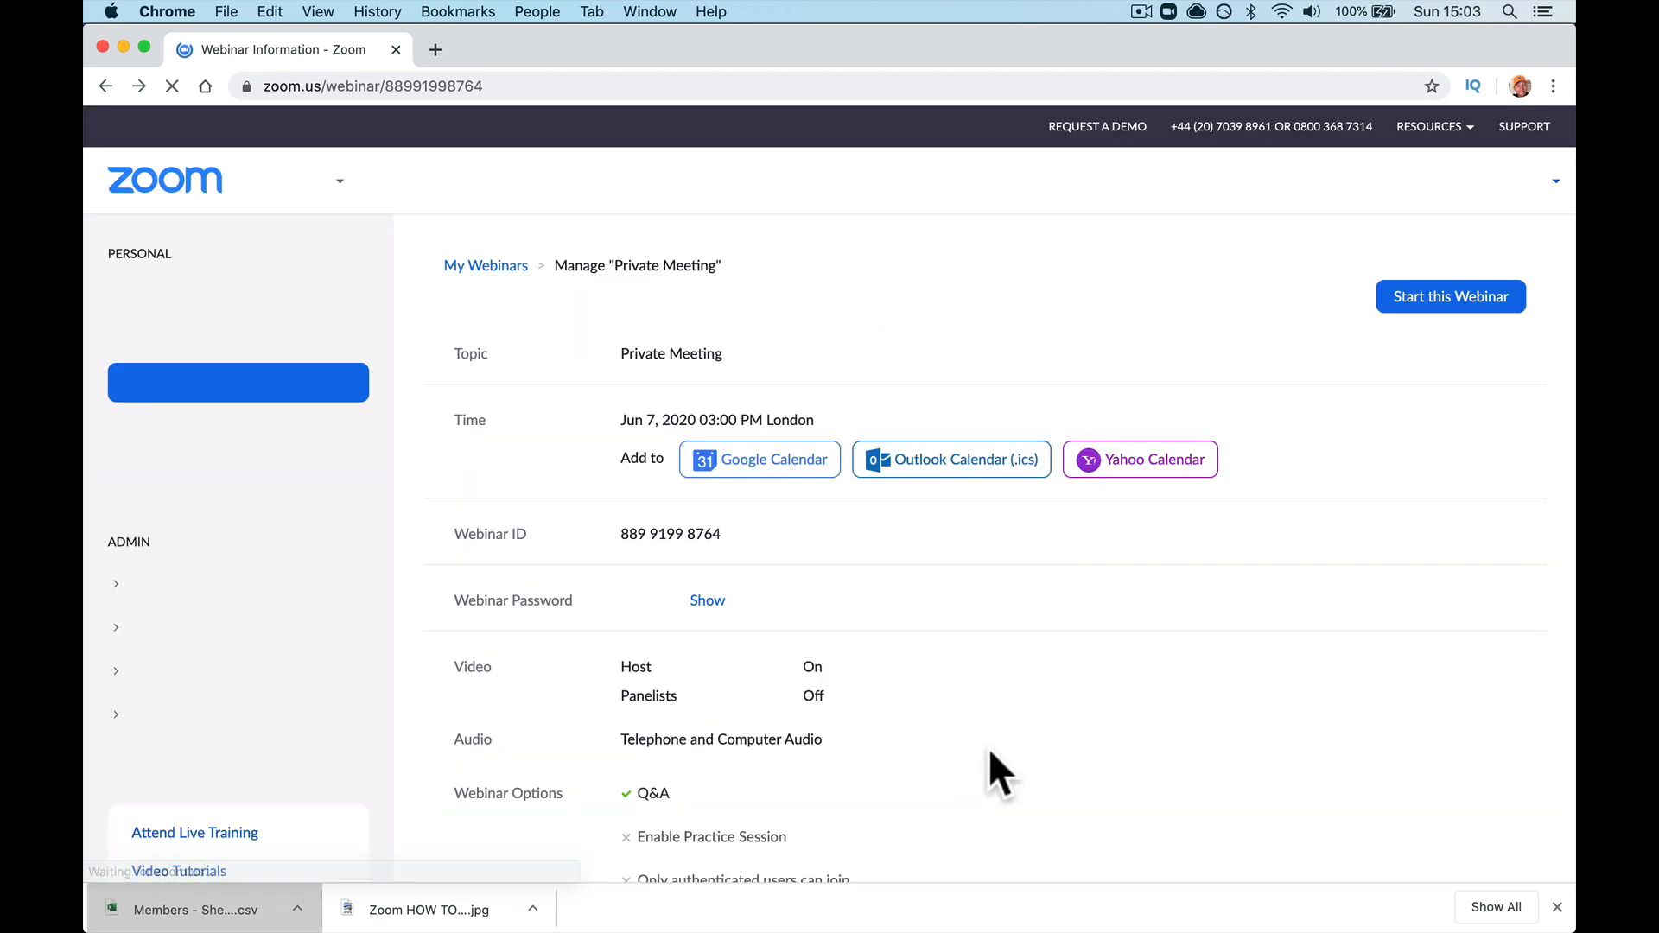
scroll(1095, 718, "down", 5)
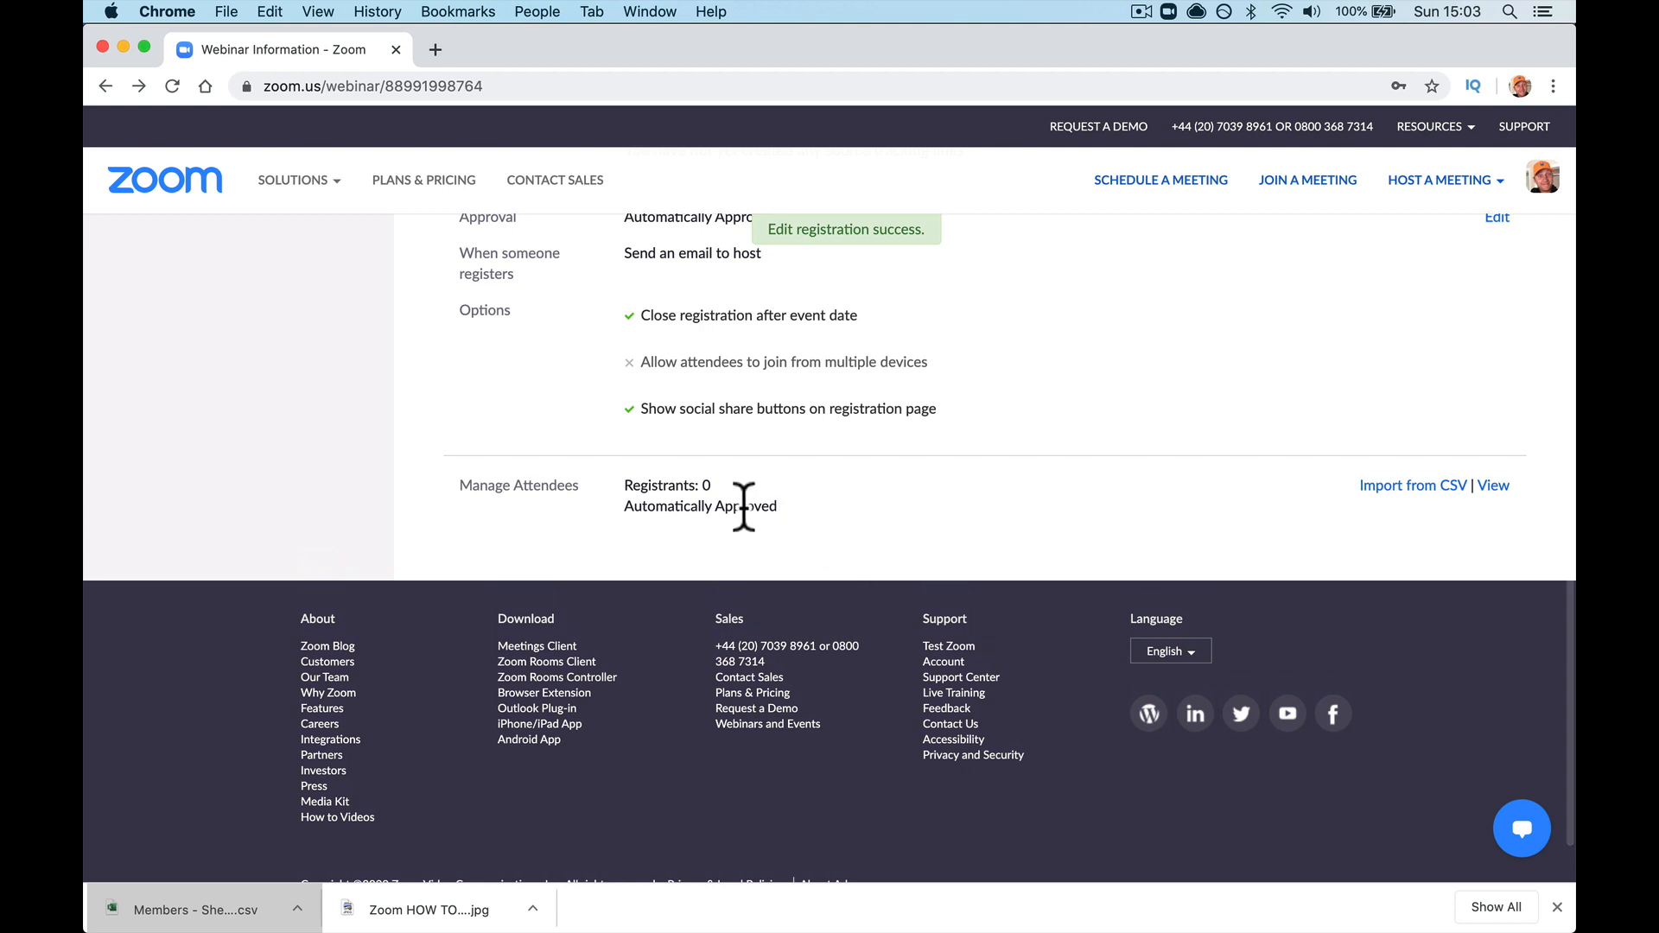
left_click(1397, 486)
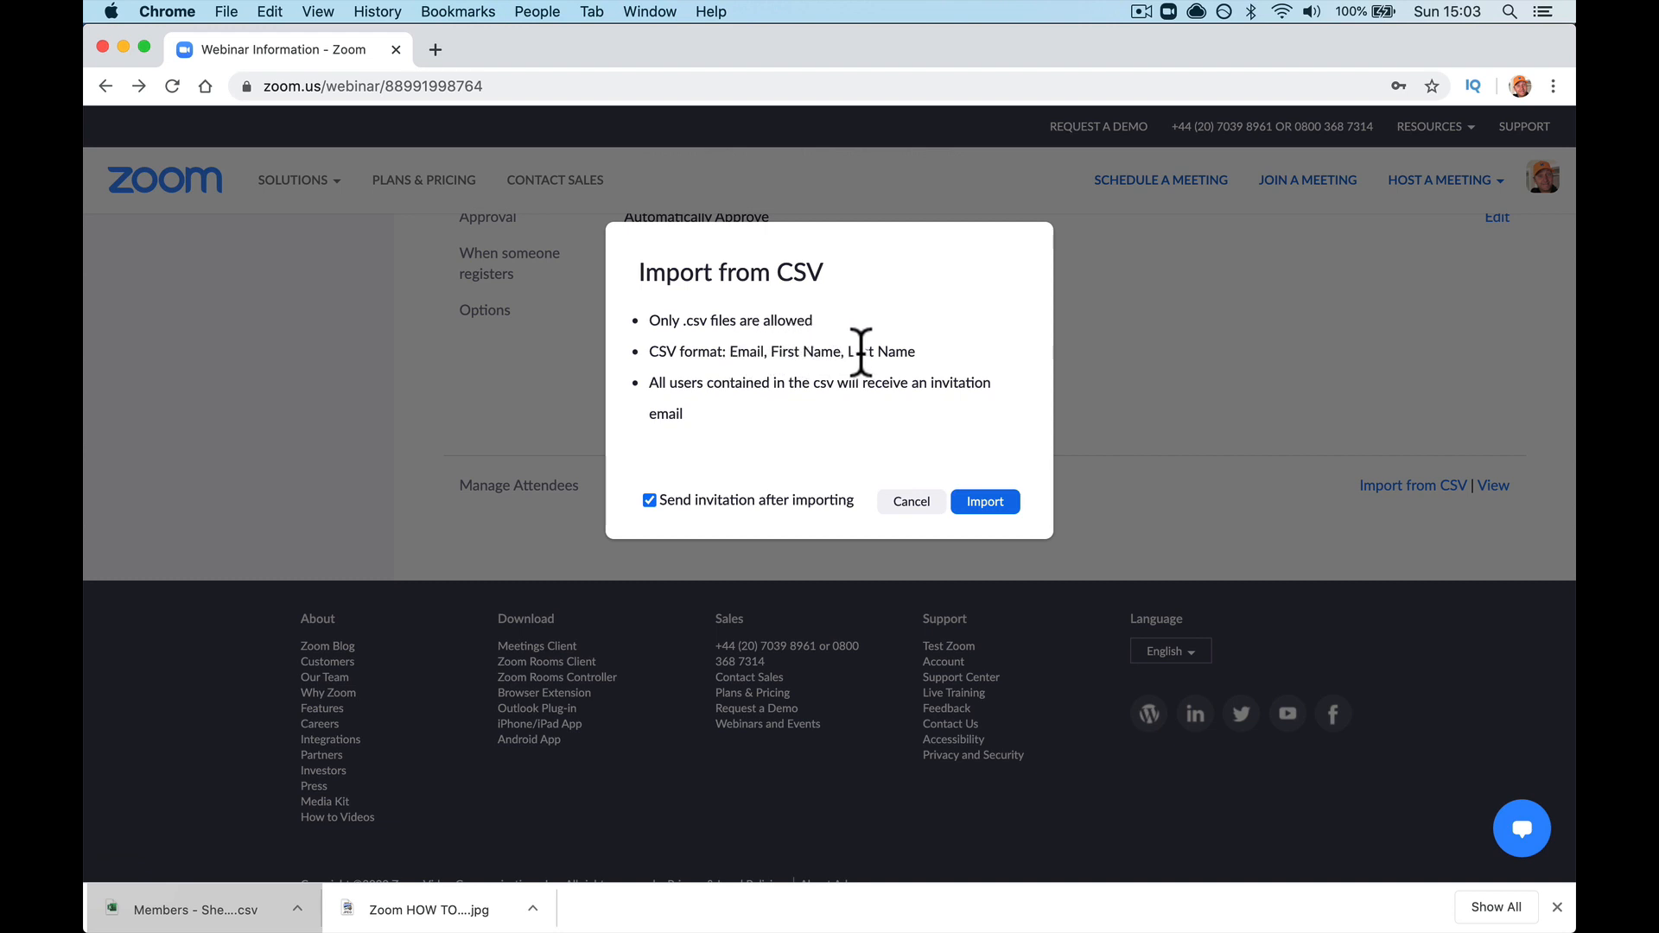
Step: Launch Microsoft Excel from the applications list to get a blank Book1 workbook
mouse_move(932, 903)
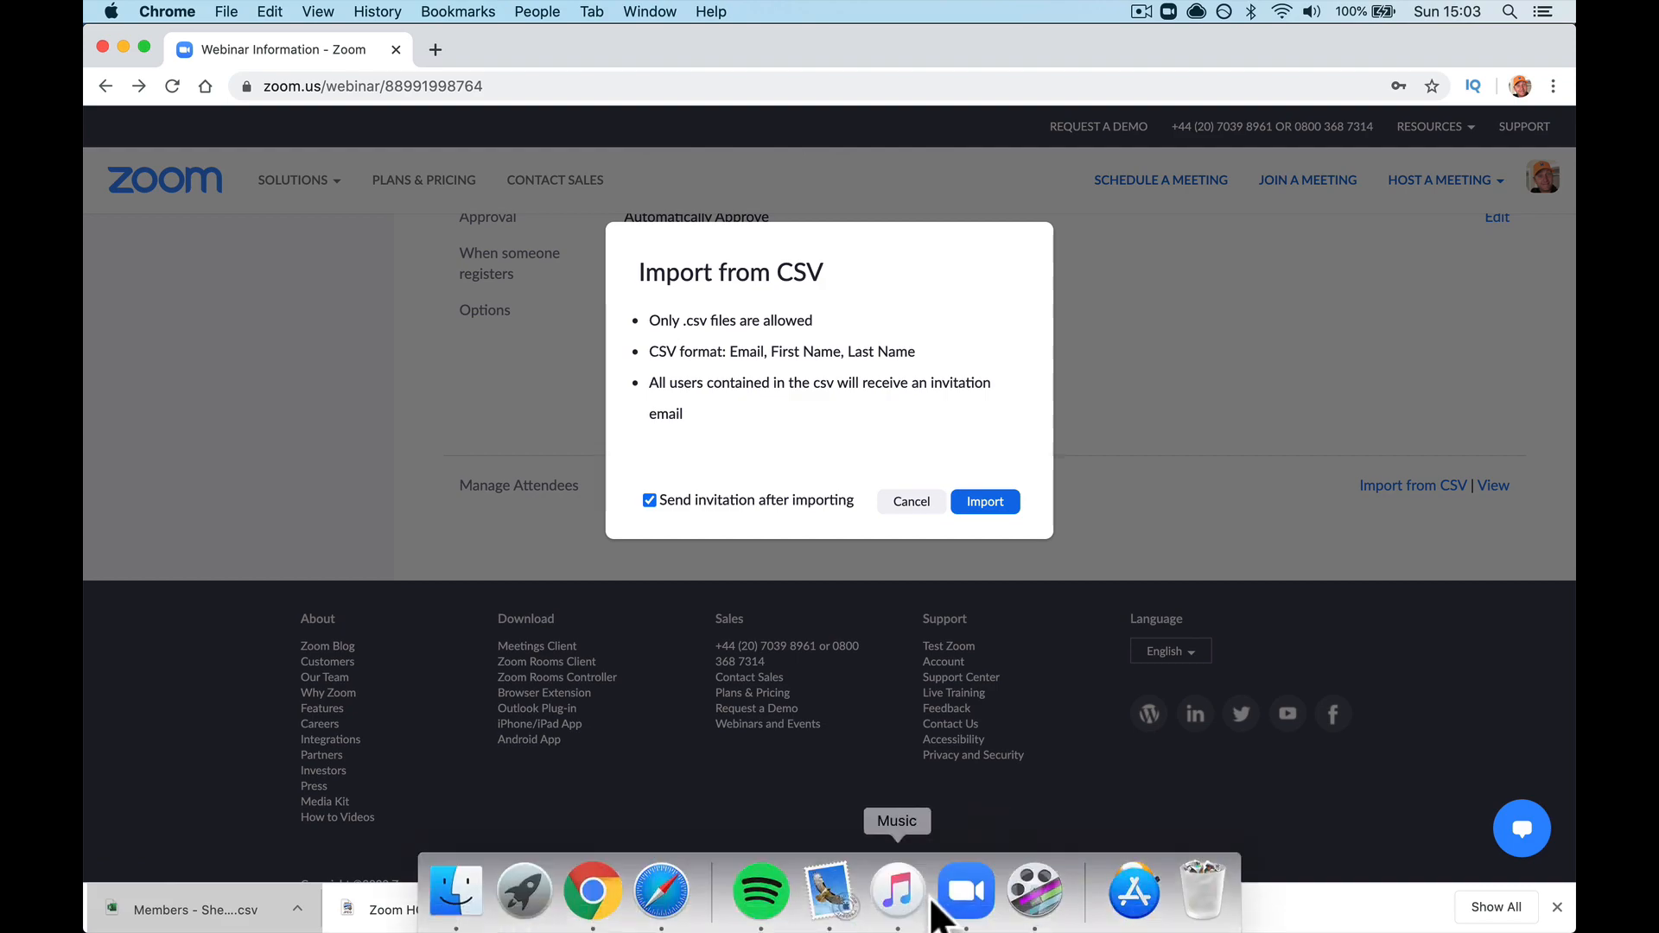
left_click(524, 890)
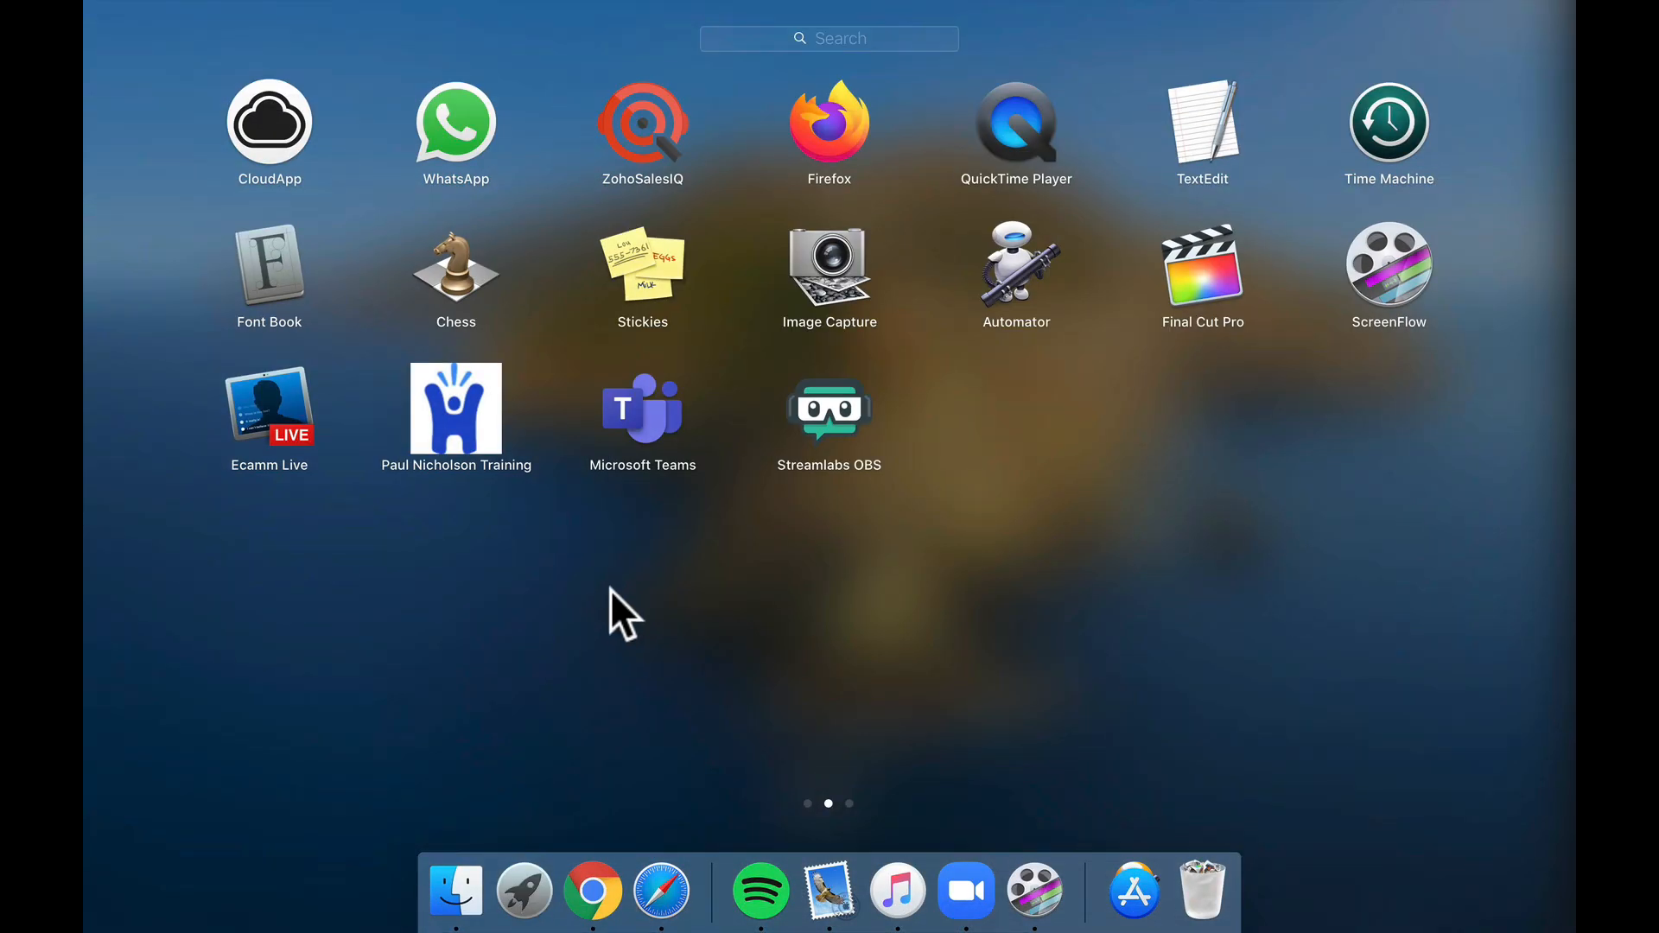
scroll(610, 589, "right", 2)
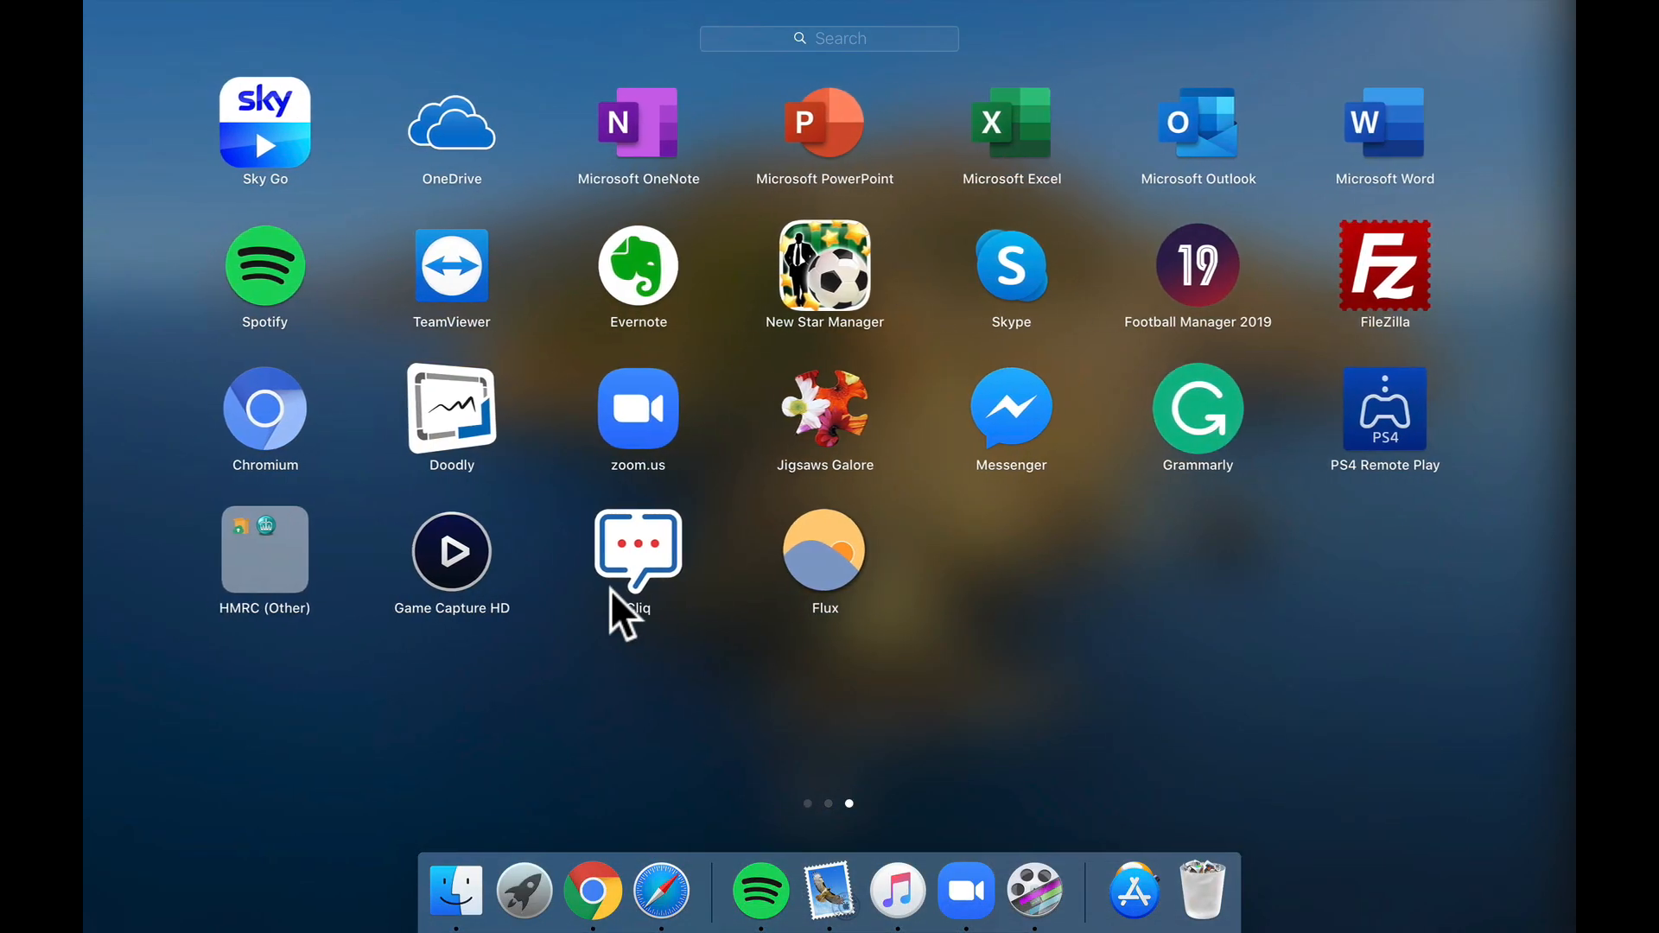
scroll(610, 589, "left", 1)
left_click(1132, 885)
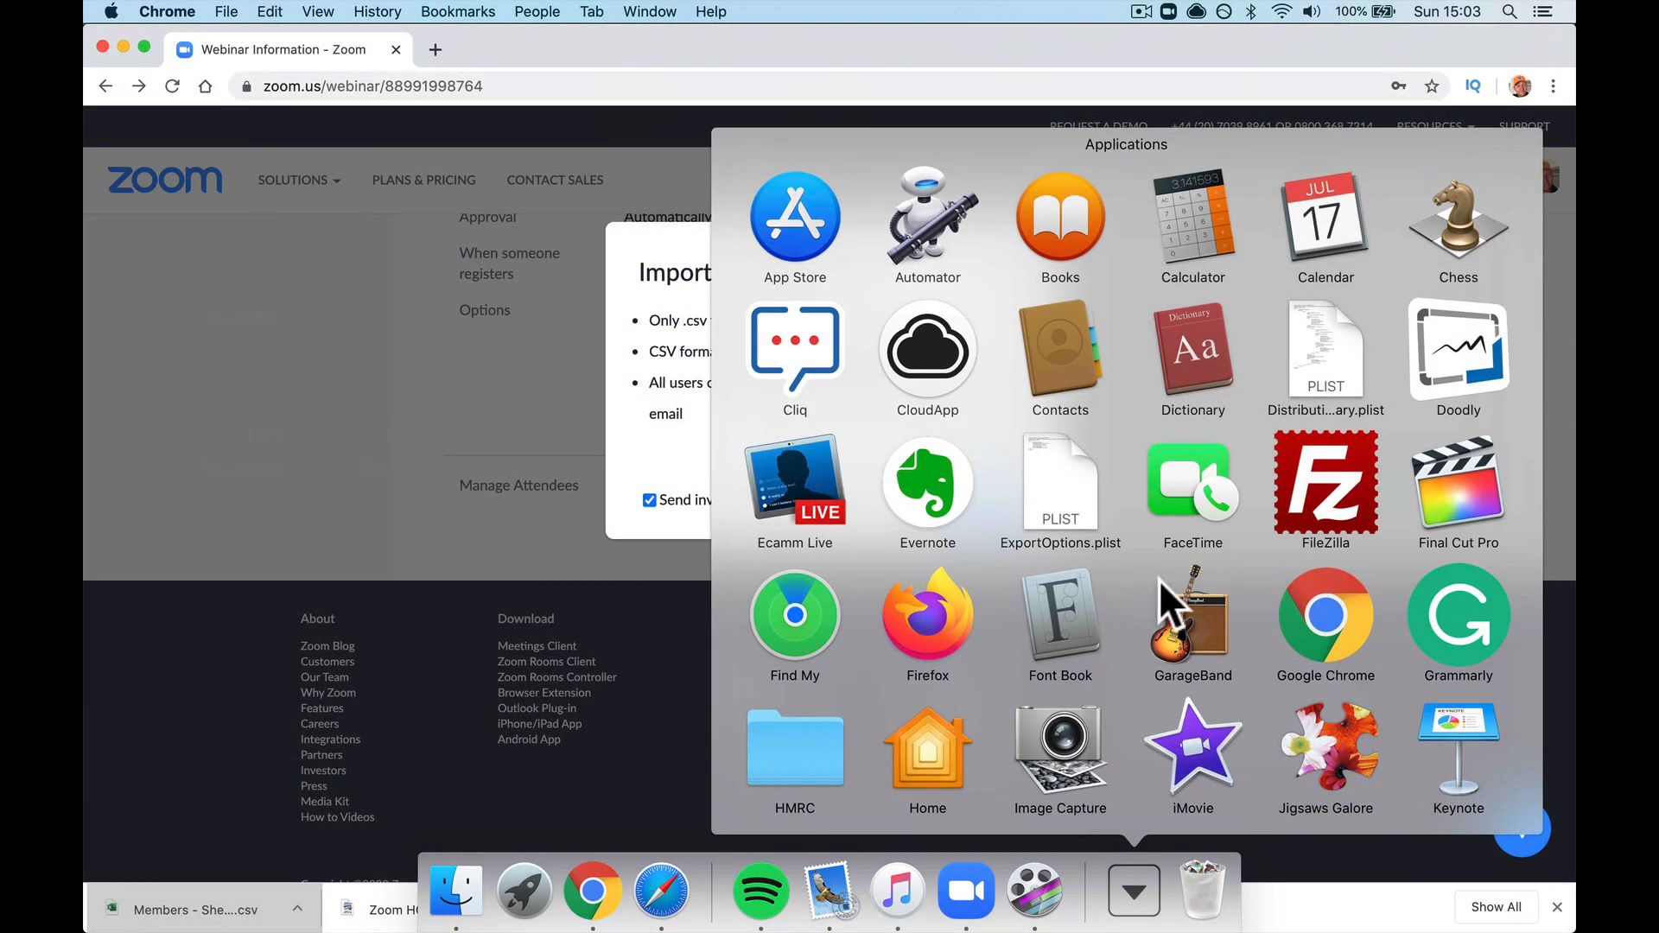
scroll(1168, 478, "down", 10)
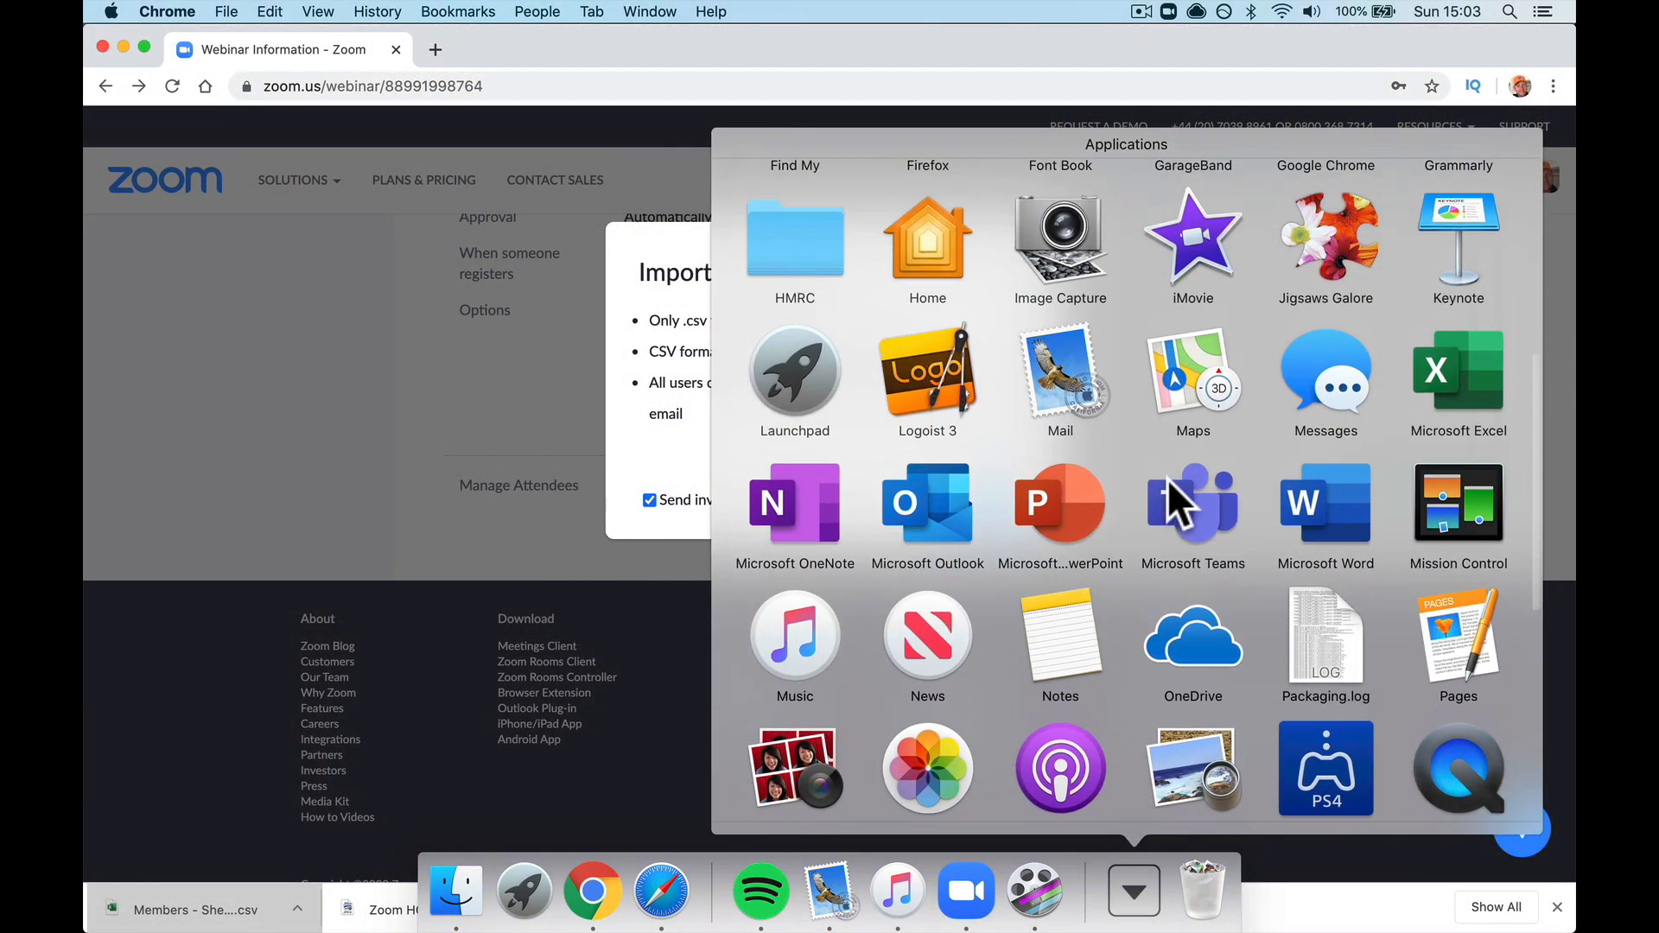
scroll(1168, 479, "up", 5)
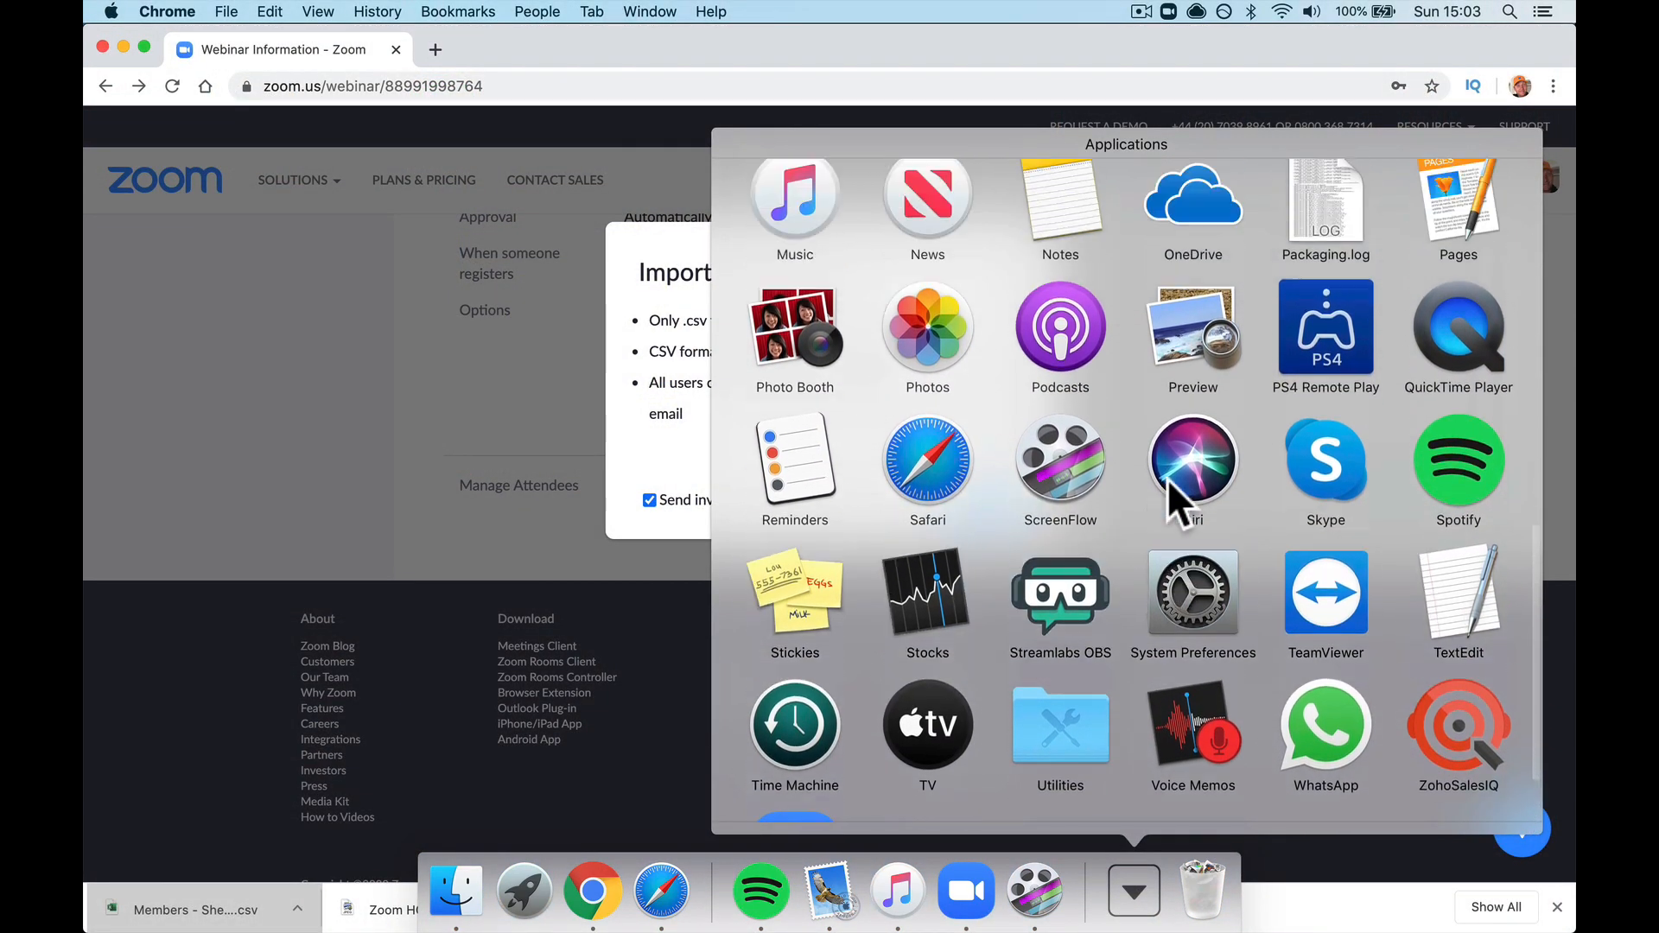
left_click(1488, 501)
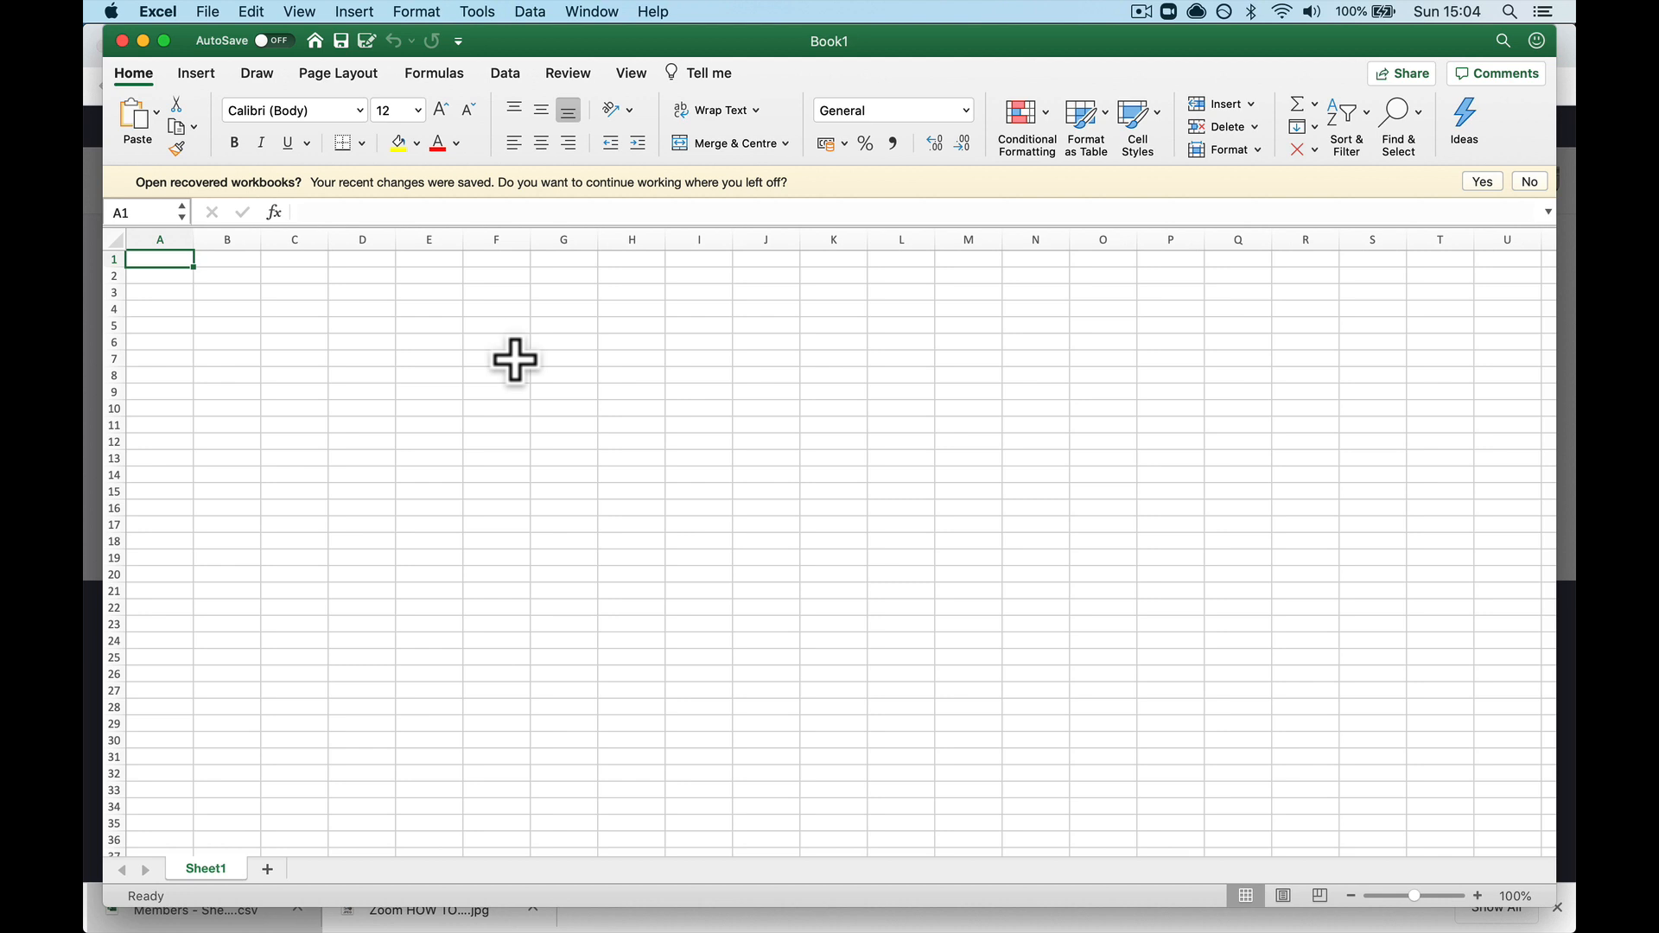
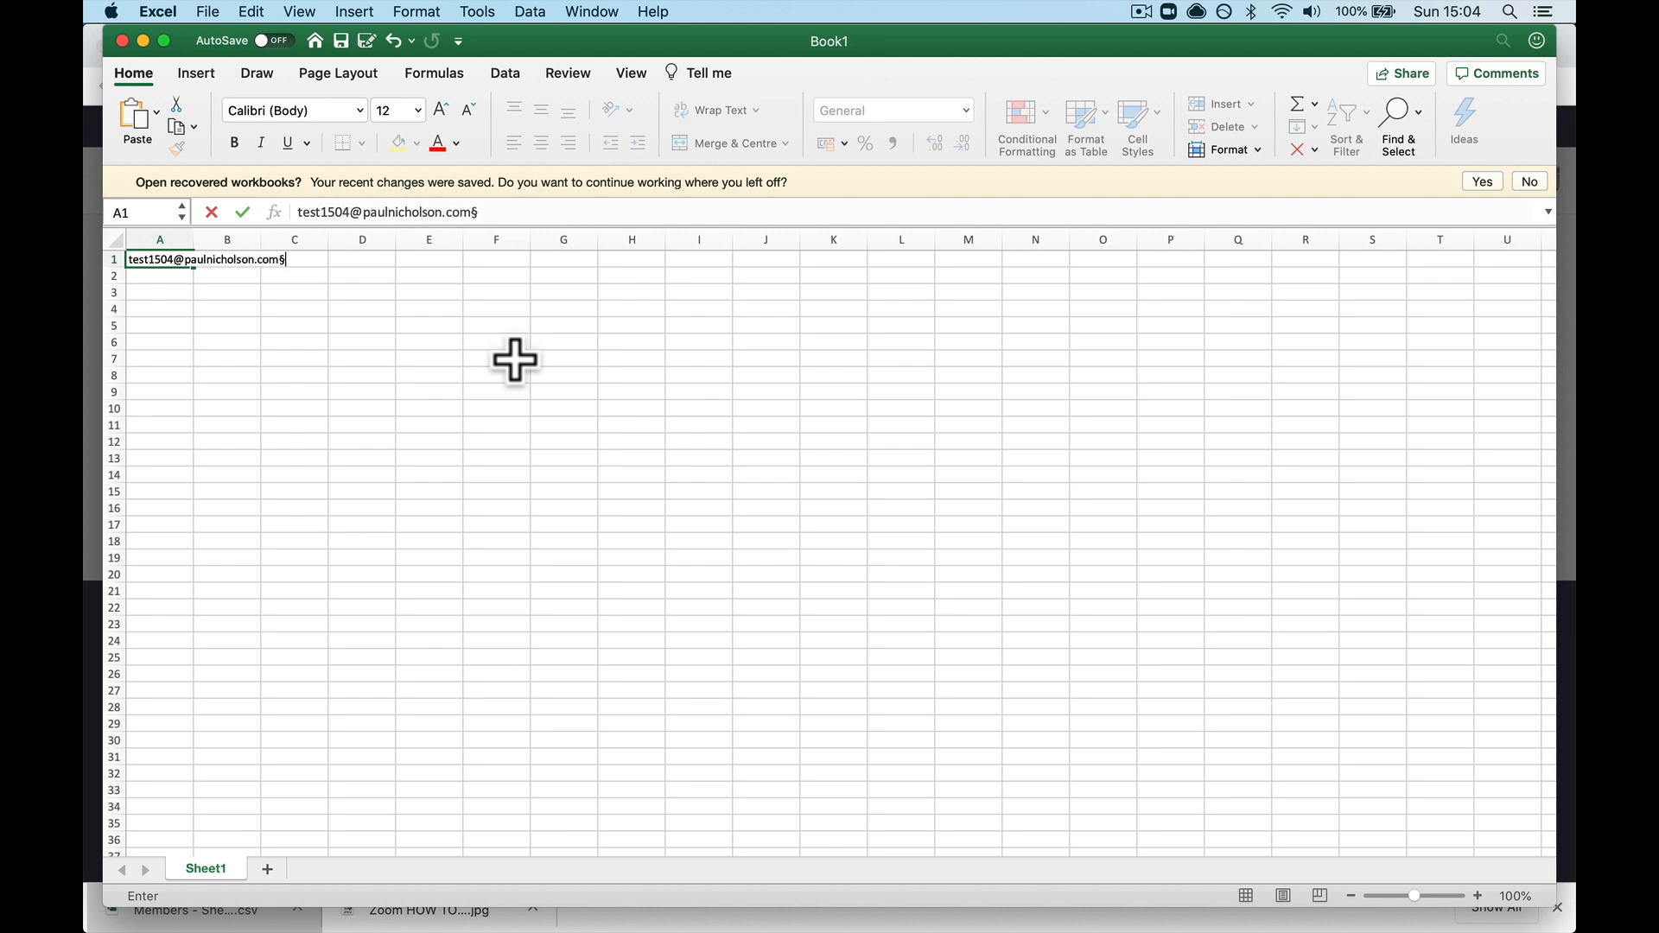
Step: Enter the first attendee's e-mail address, first name and last name across A1:C1
key("Tab")
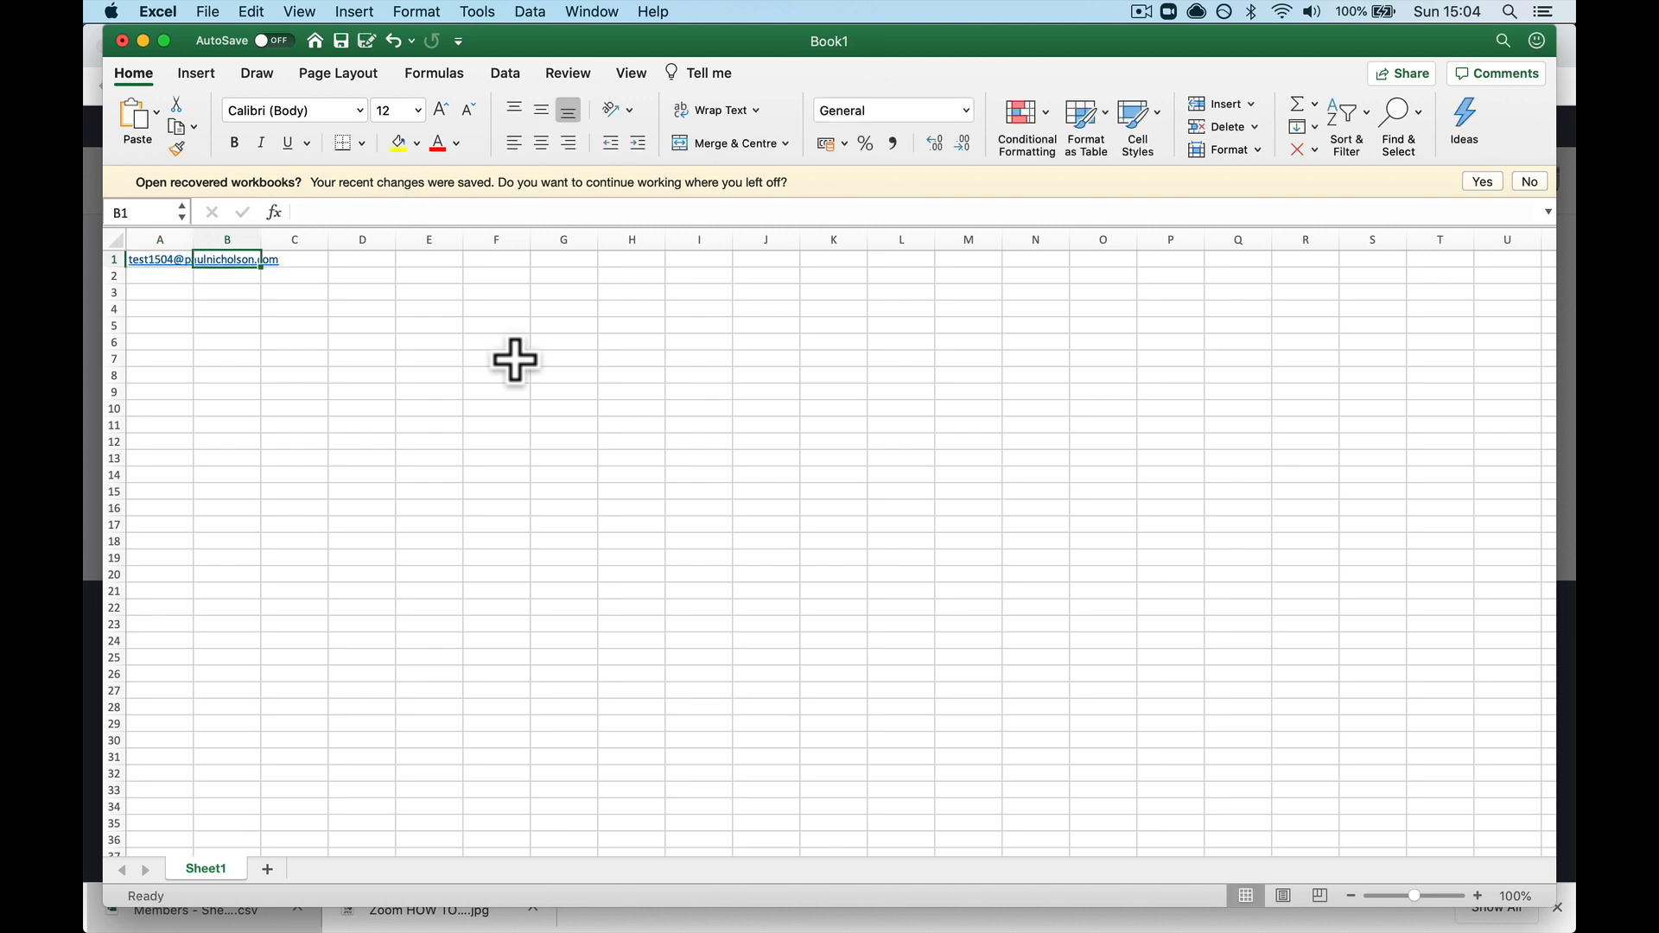
type("Test")
key("Tab")
type("N")
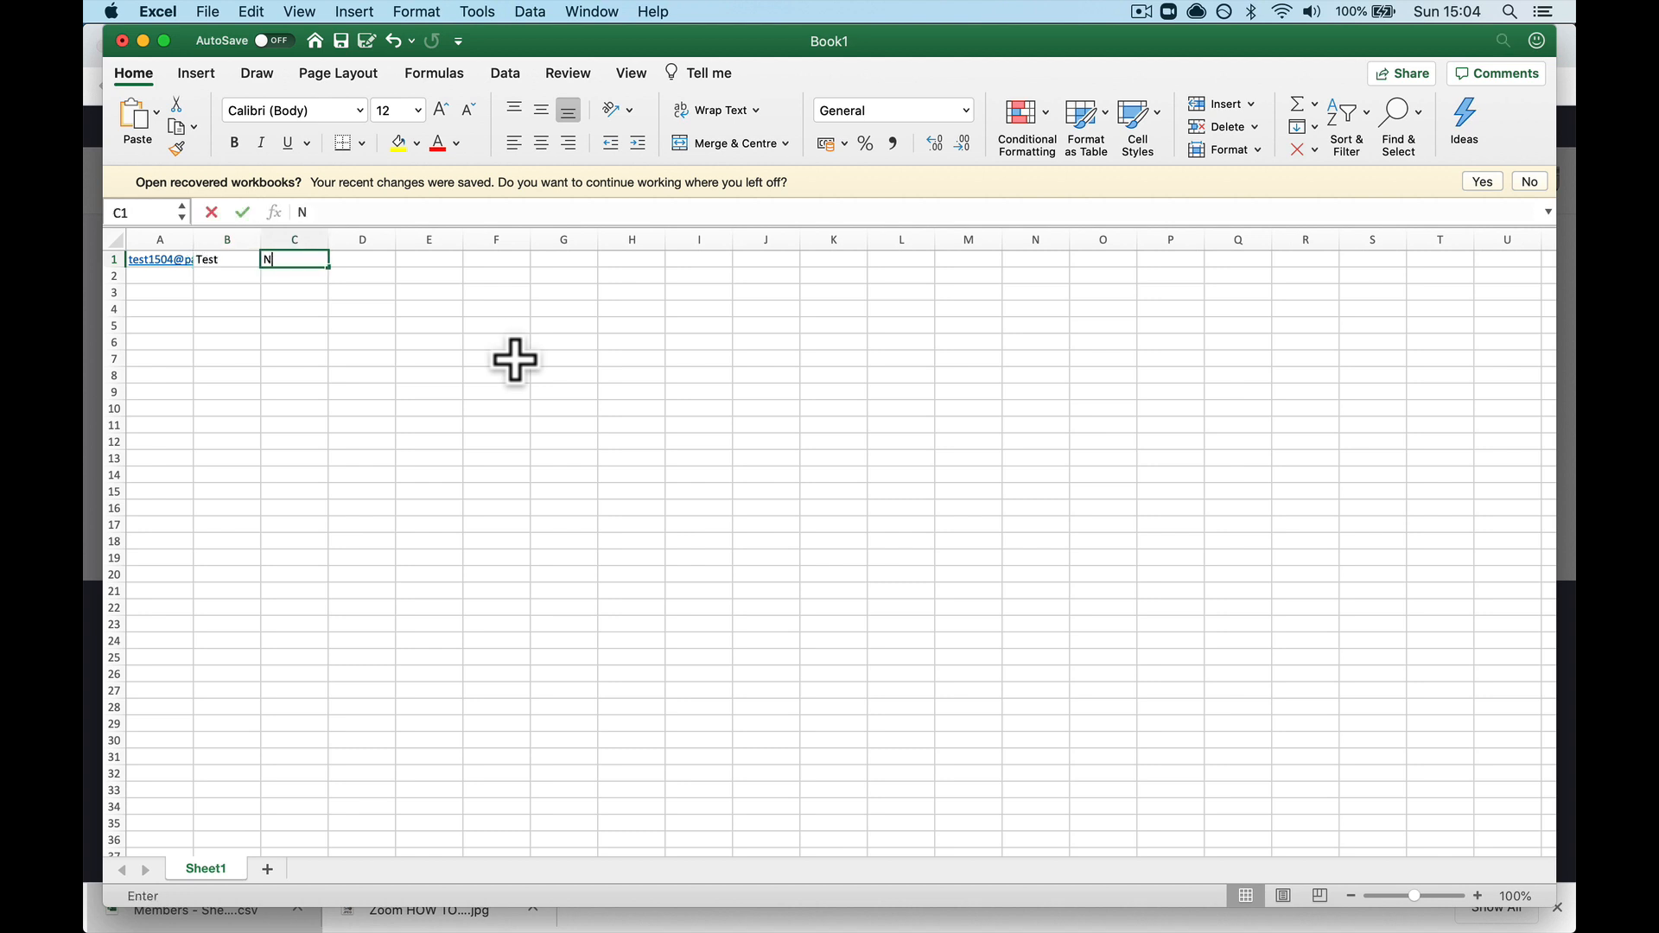
type("ico")
key("Return")
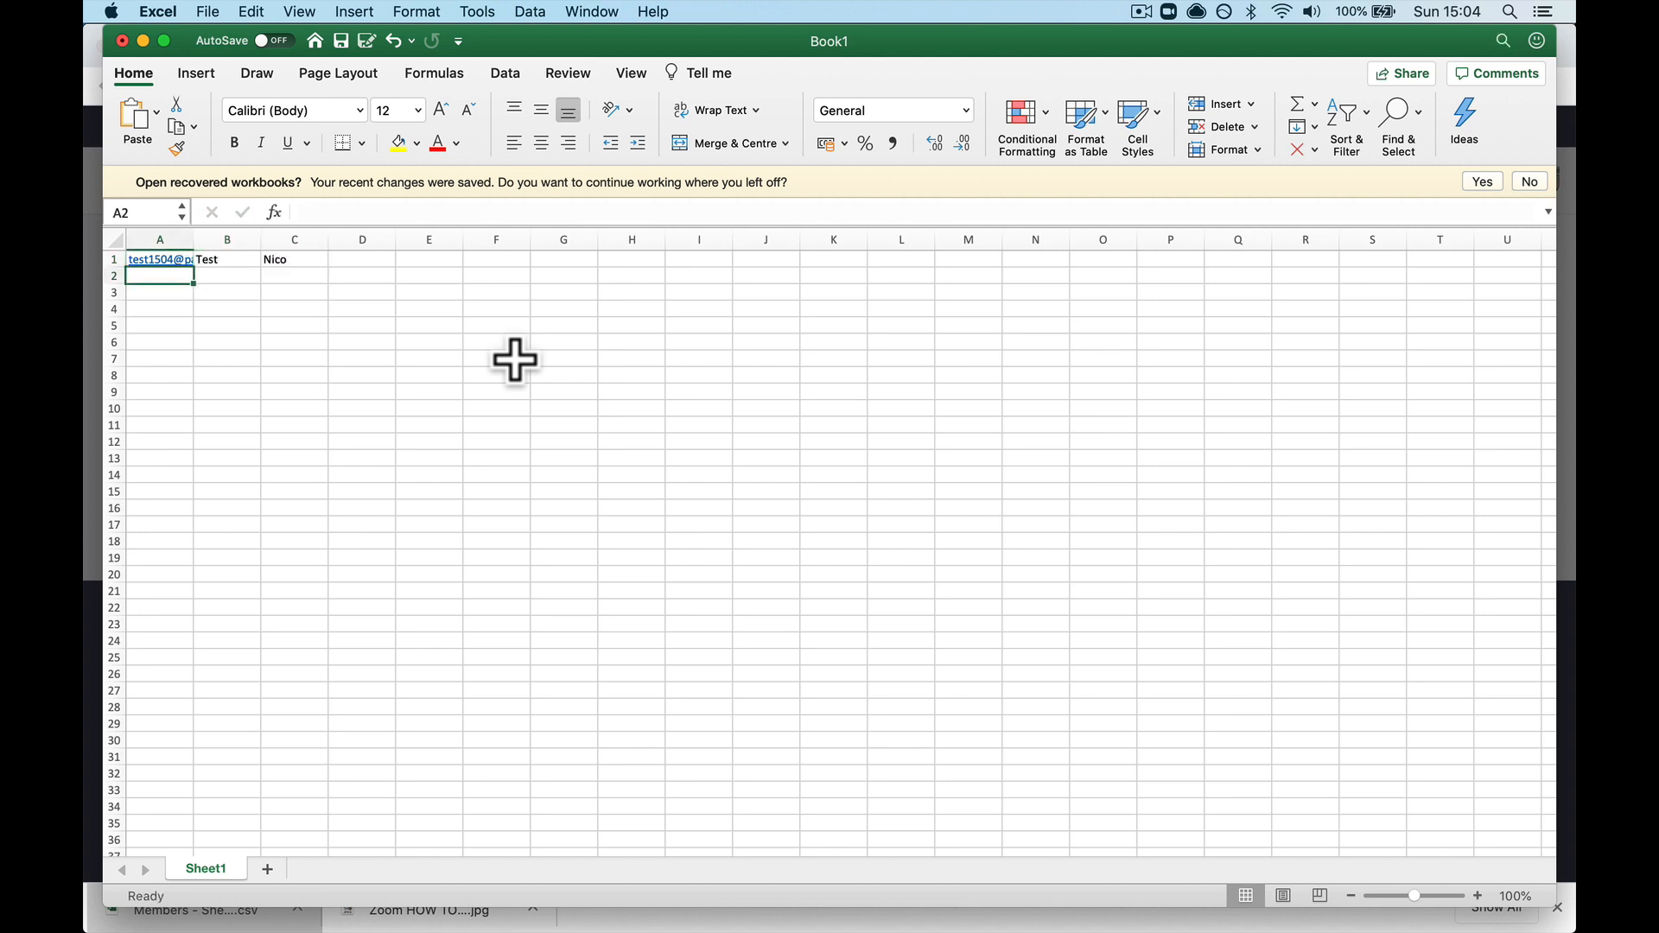
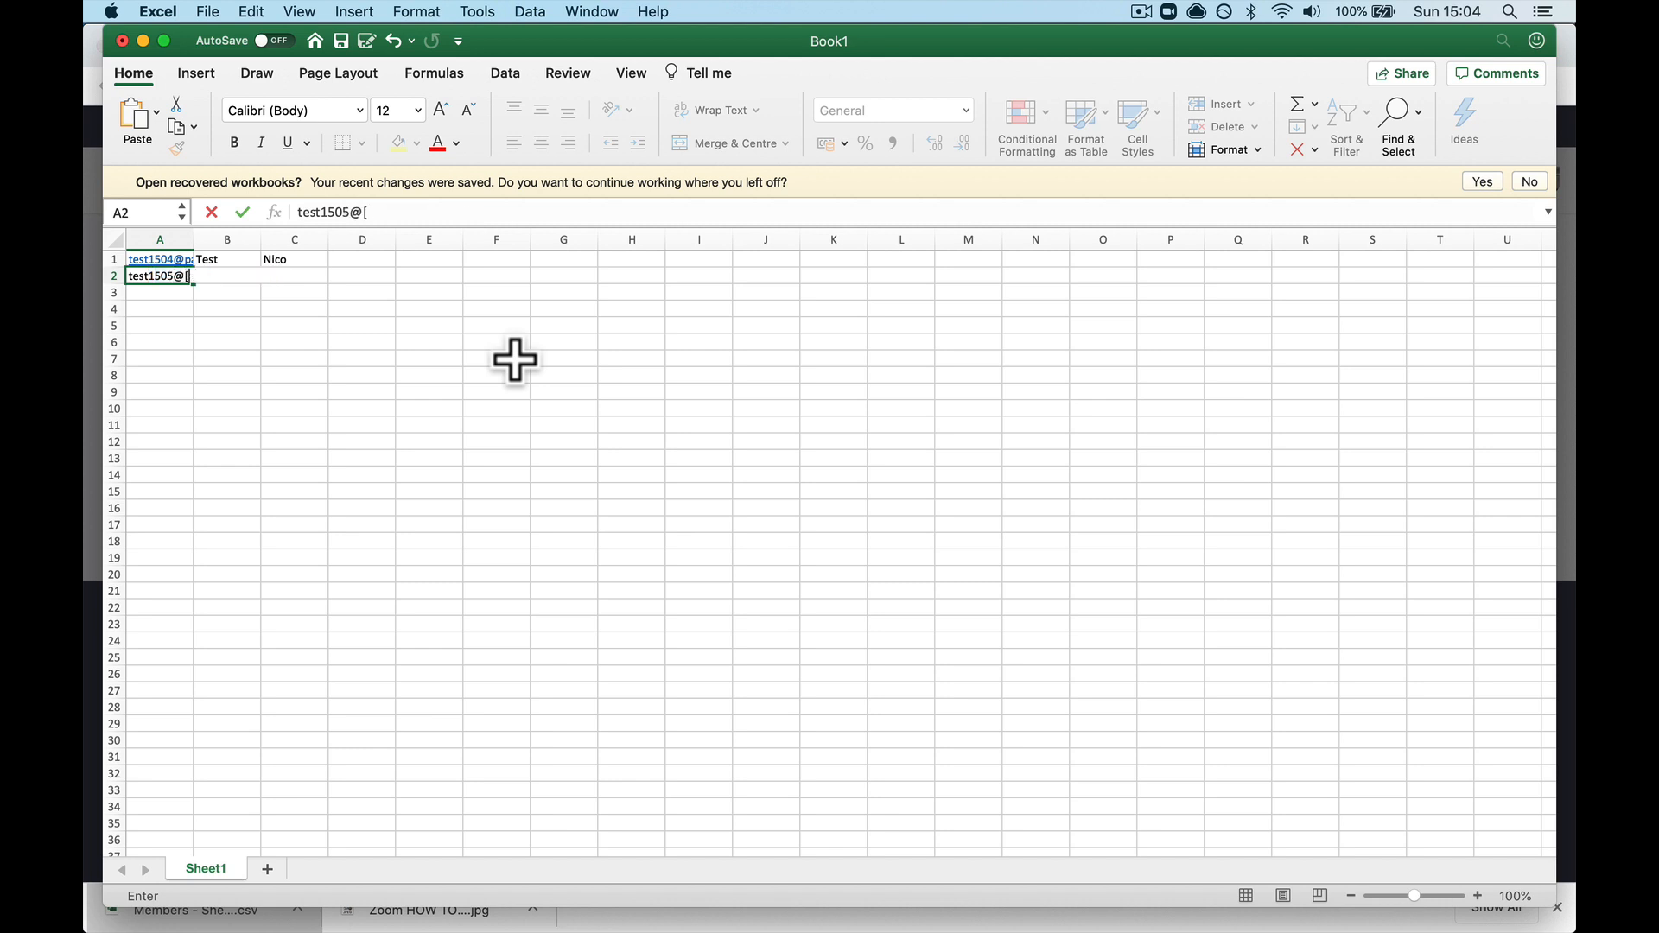
Step: Enter the second attendee's e-mail, first name and last name in row 2, then autofit column A
key("Tab")
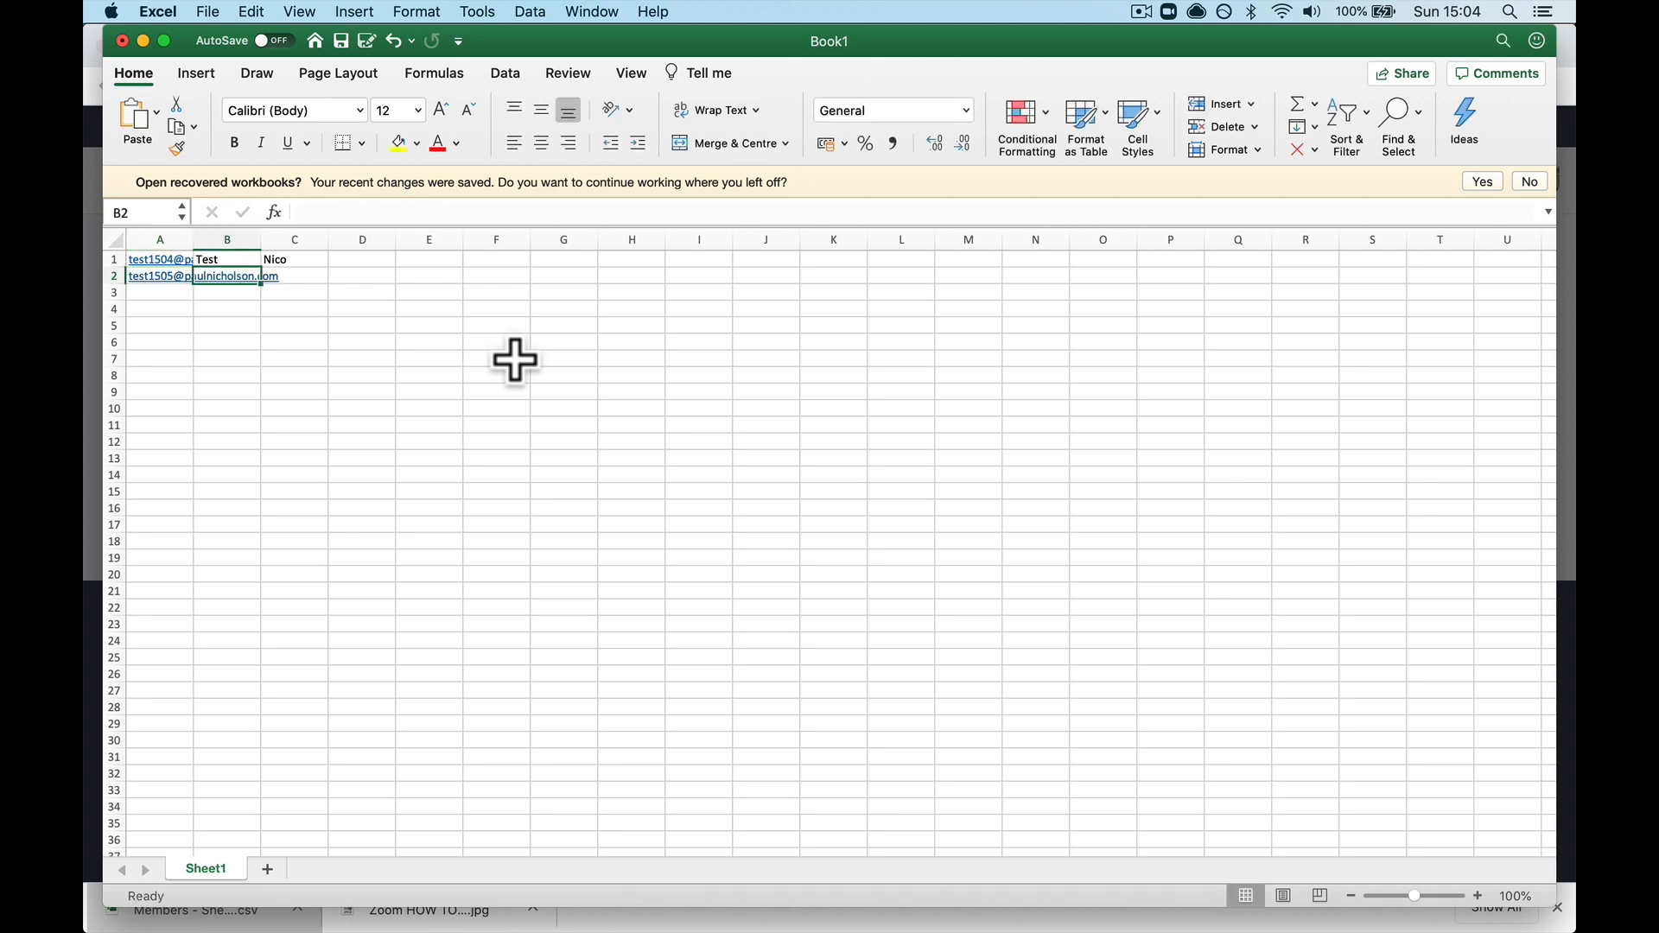
type("Test2")
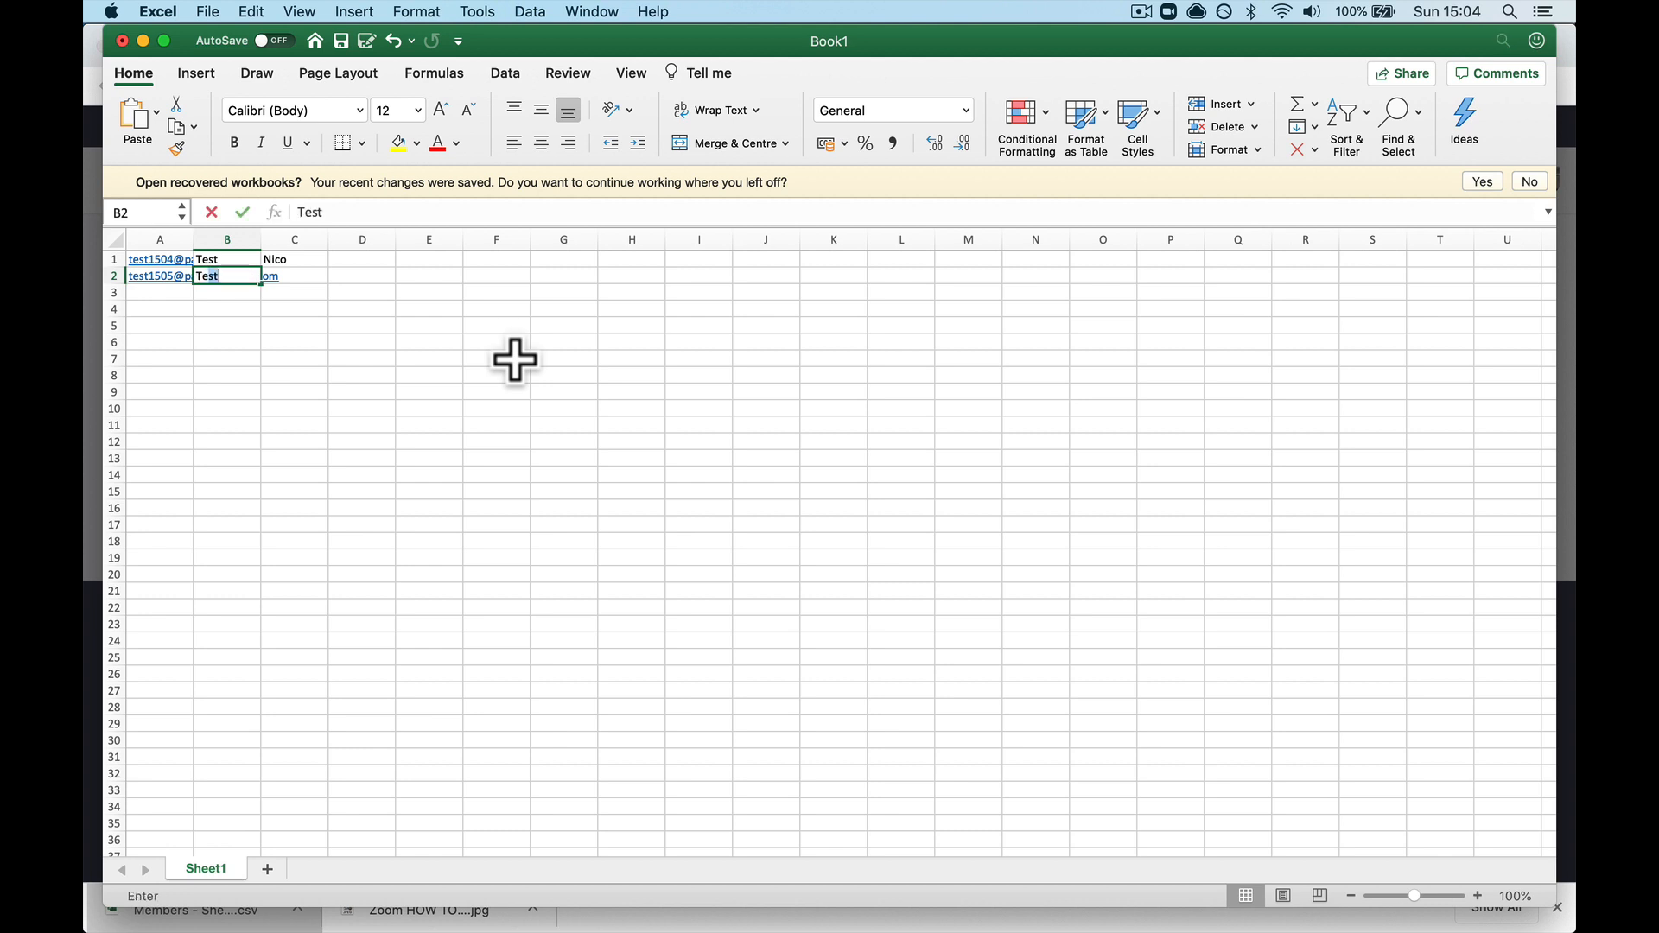
key("Tab")
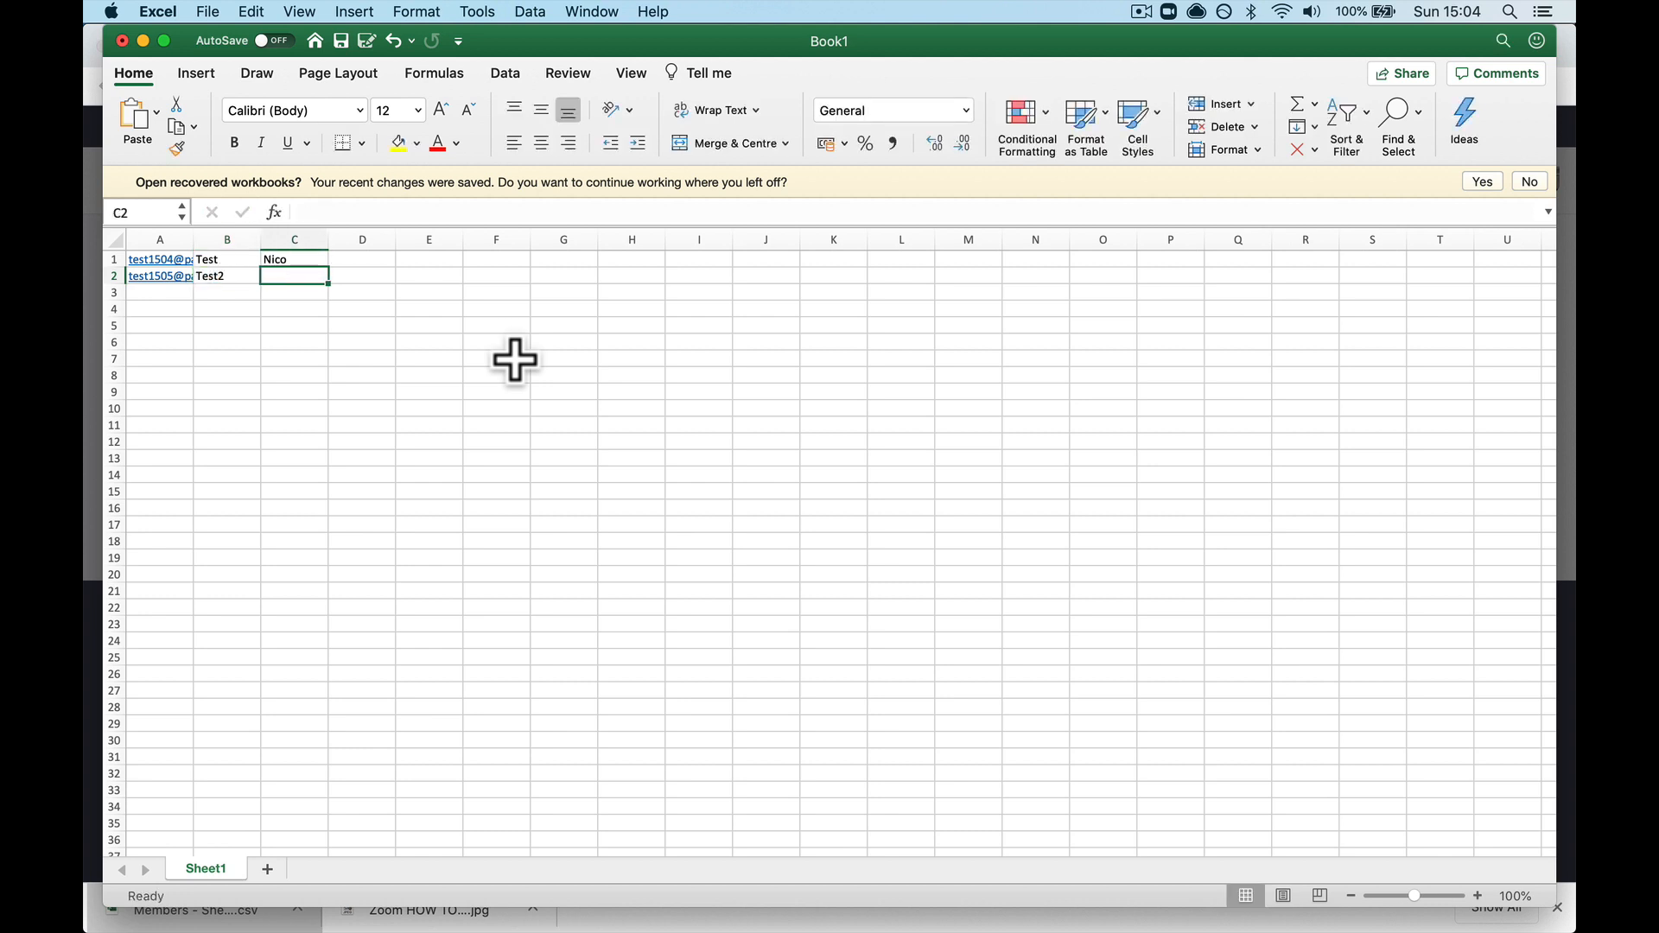
type("Nico2")
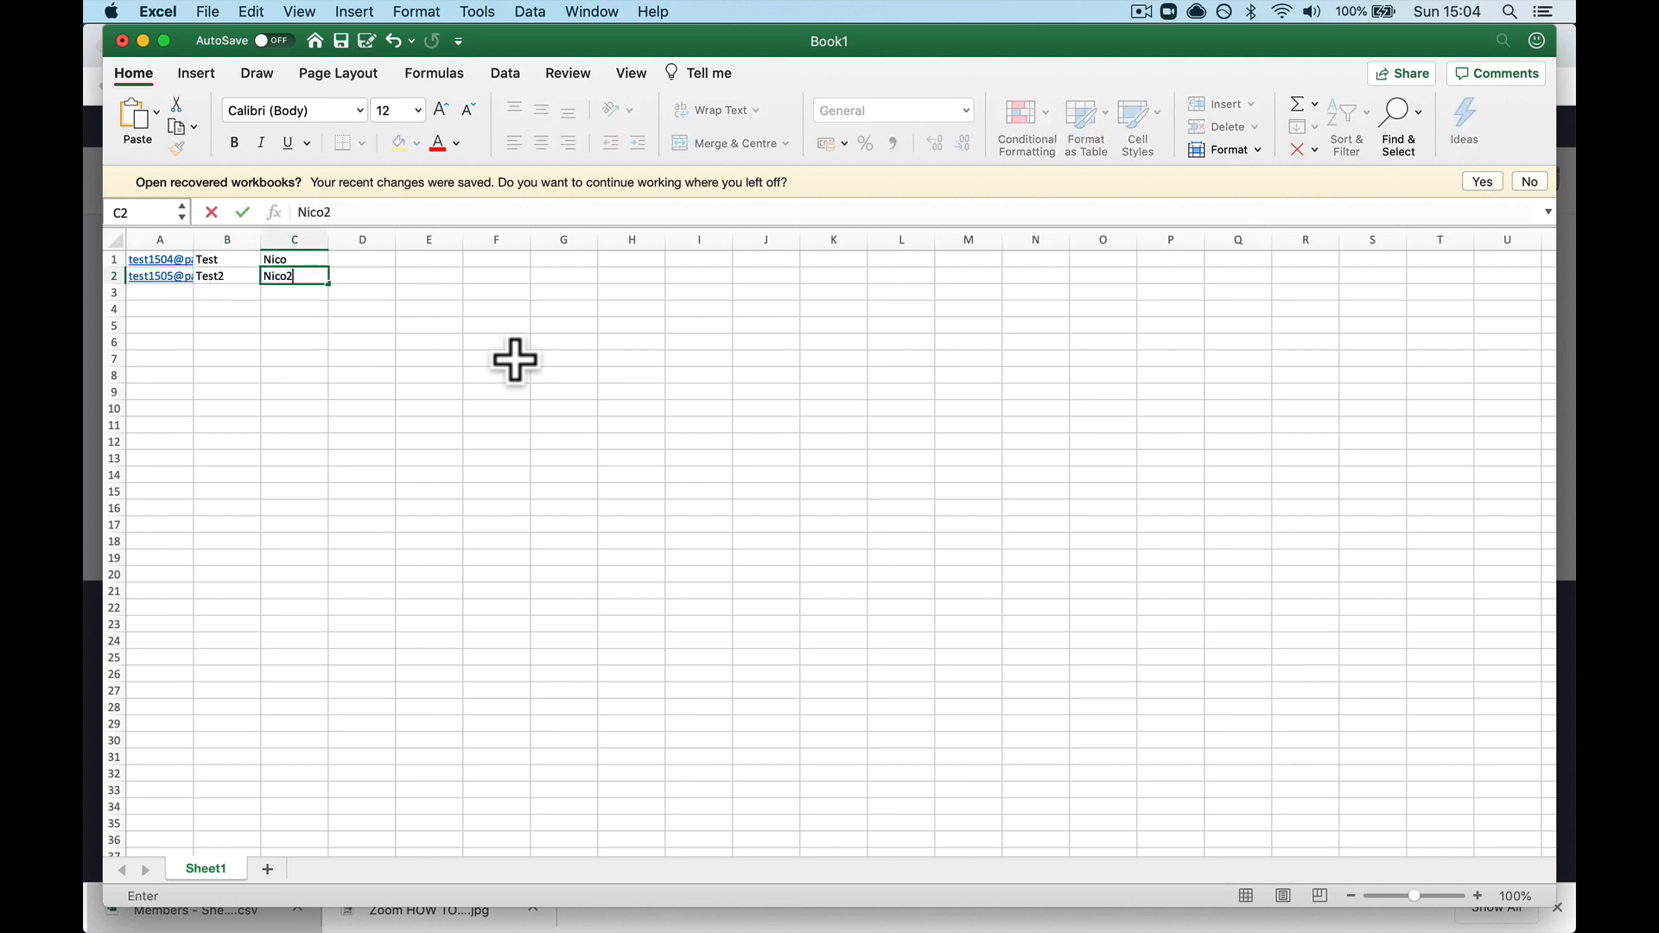
left_click(565, 441)
double_click(194, 240)
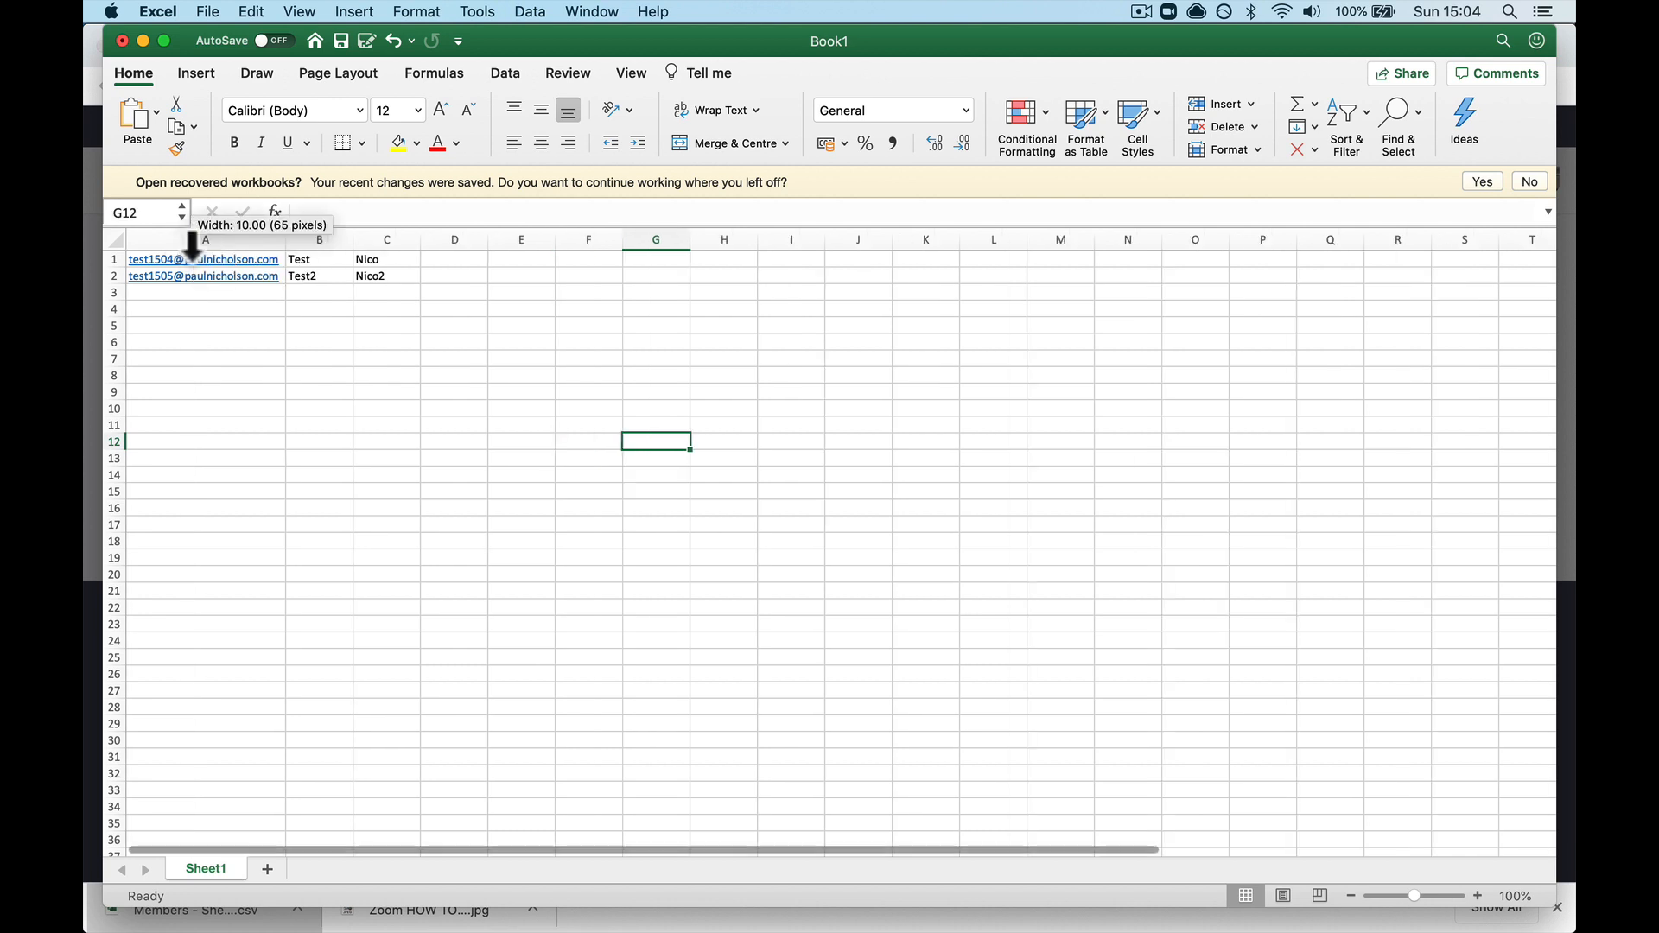
Step: Save the sheet as 'Members' in CSV UTF-8 (Comma-delimited) format in Downloads
left_click(340, 40)
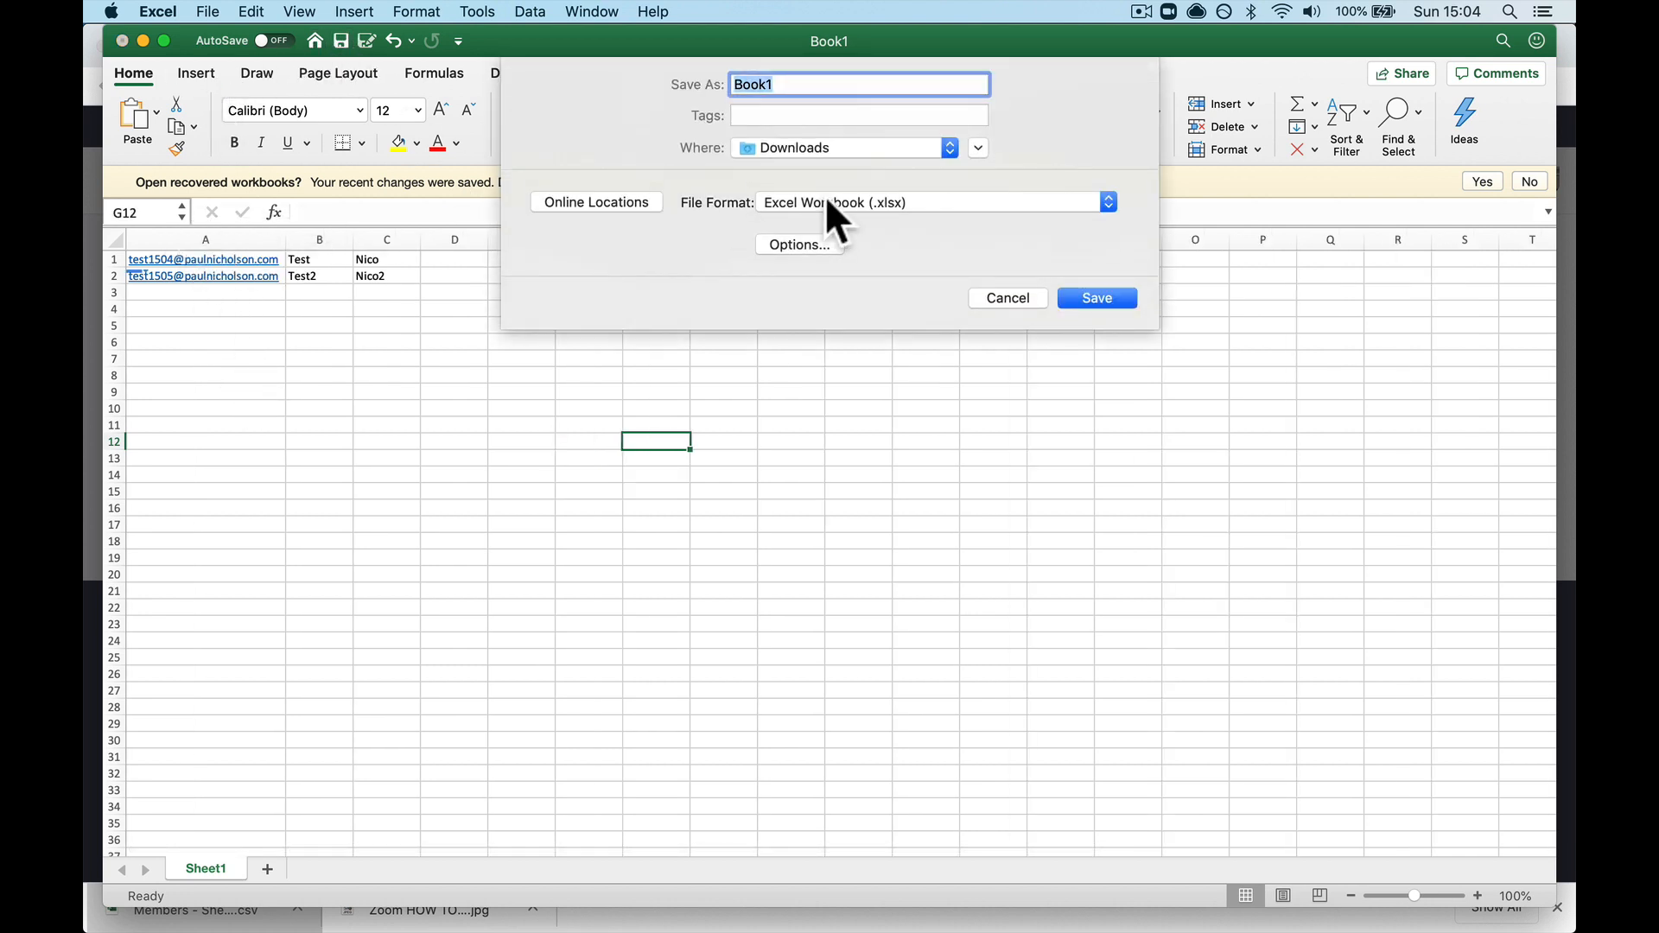
left_click(853, 200)
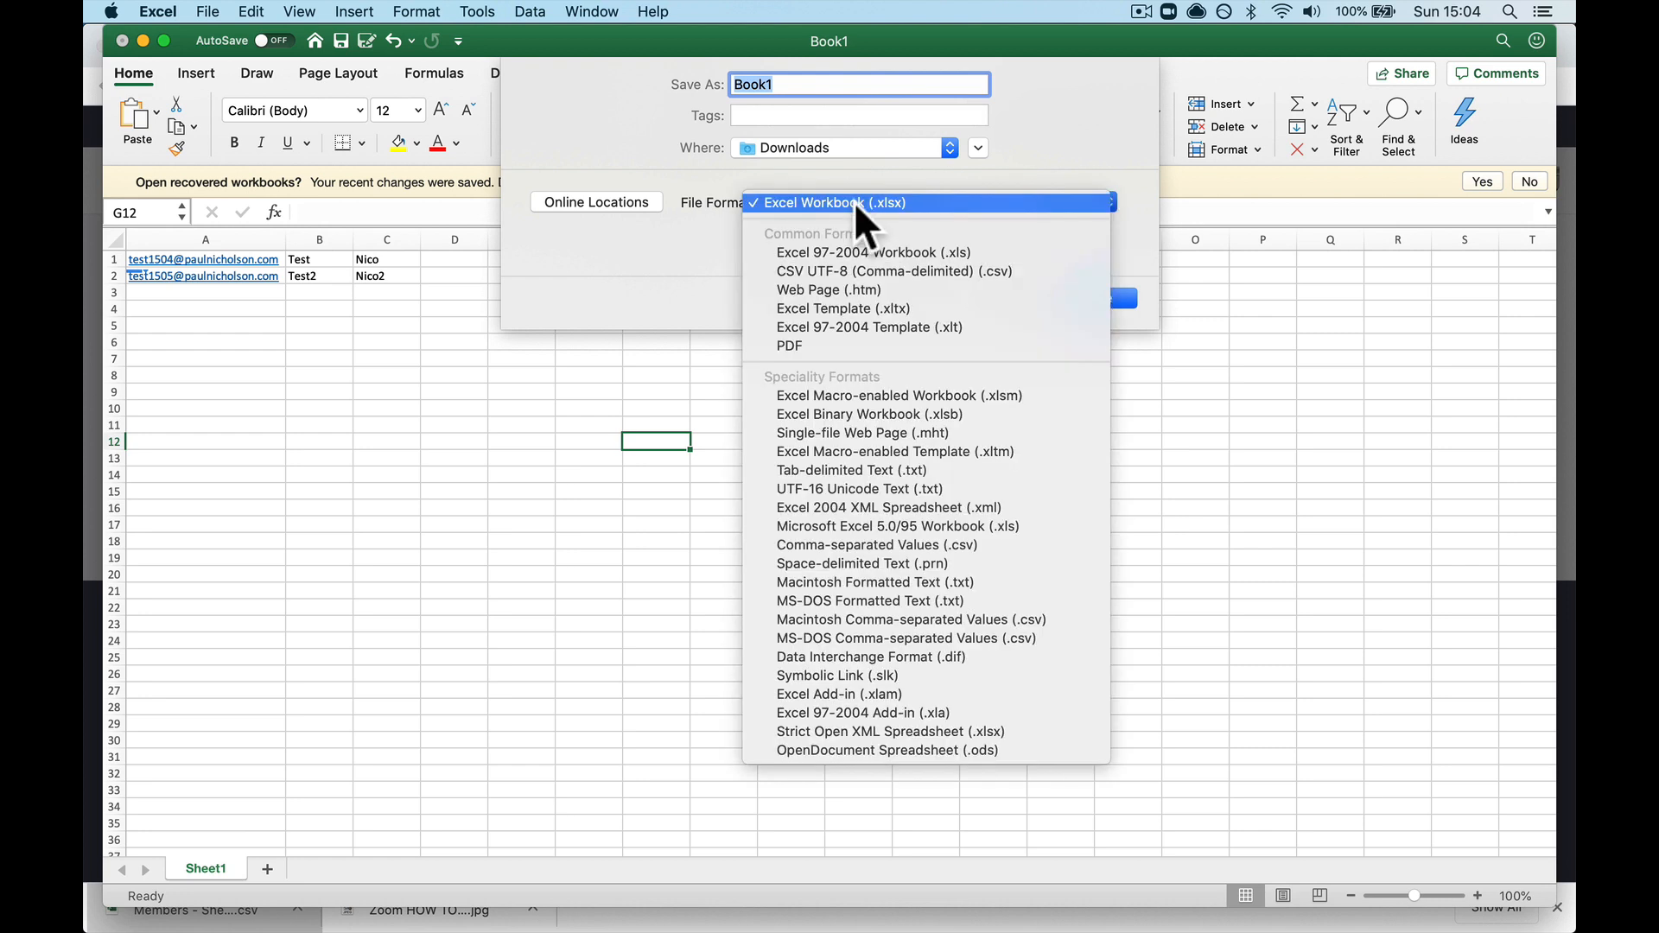
left_click(905, 270)
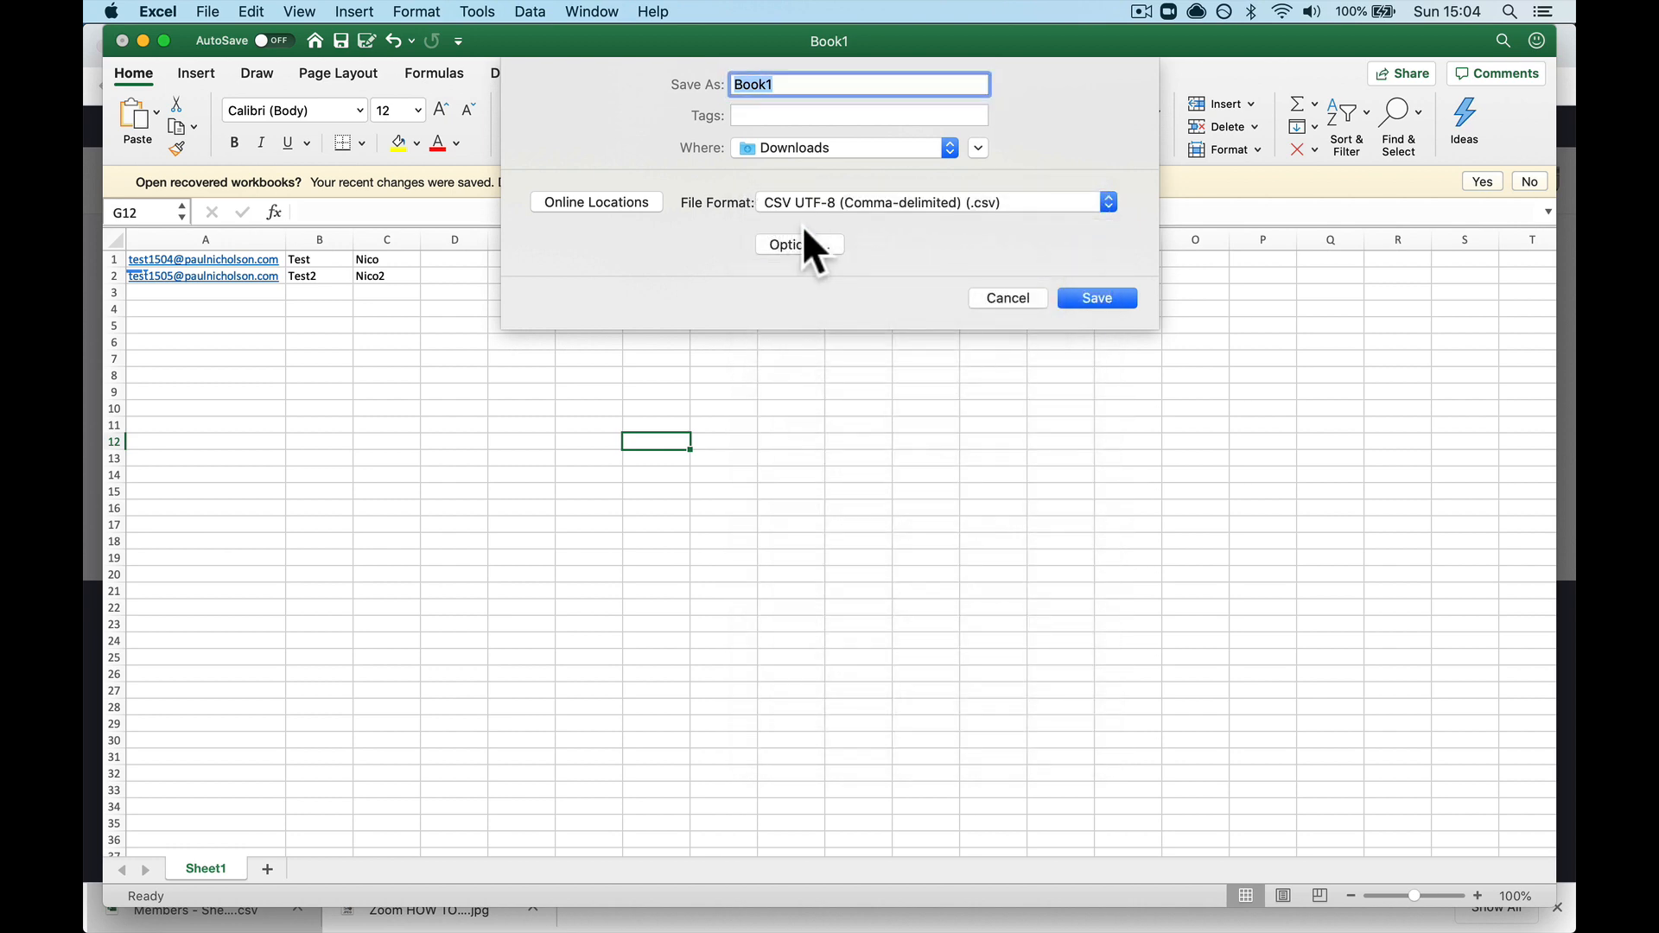
type("Mme")
key("BackSpace")
type("embers CS")
key("BackSpace")
key("BackSpace")
left_click(1065, 298)
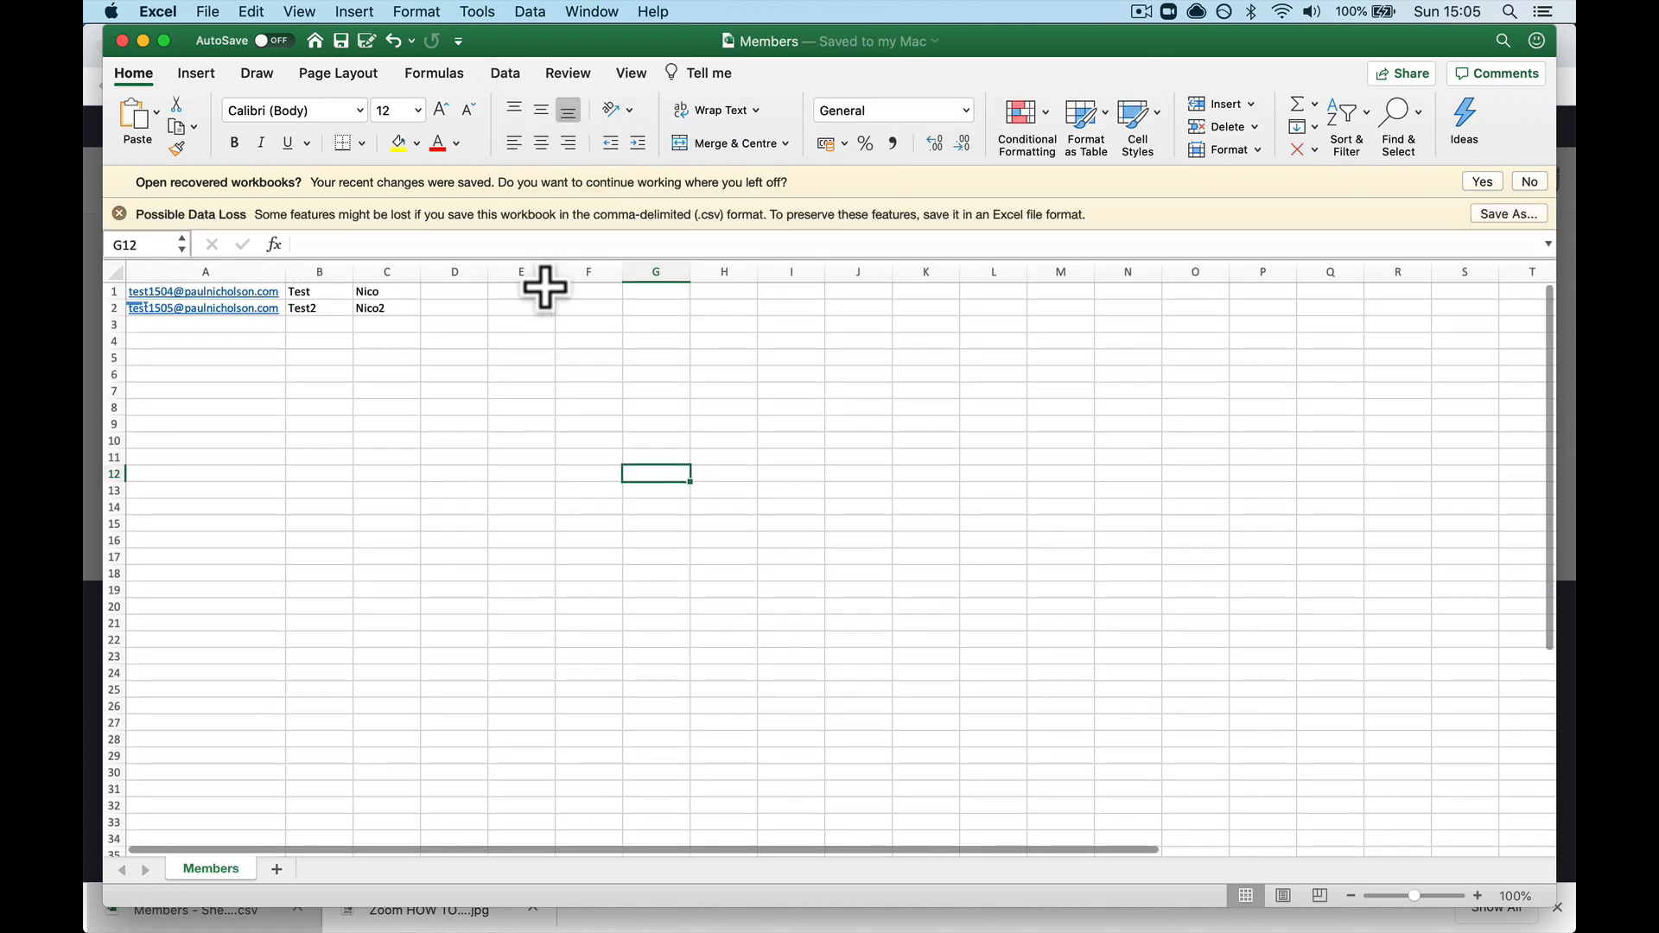
Step: Close Excel and import Members.csv from Downloads as the webinar's registrants
left_click(122, 40)
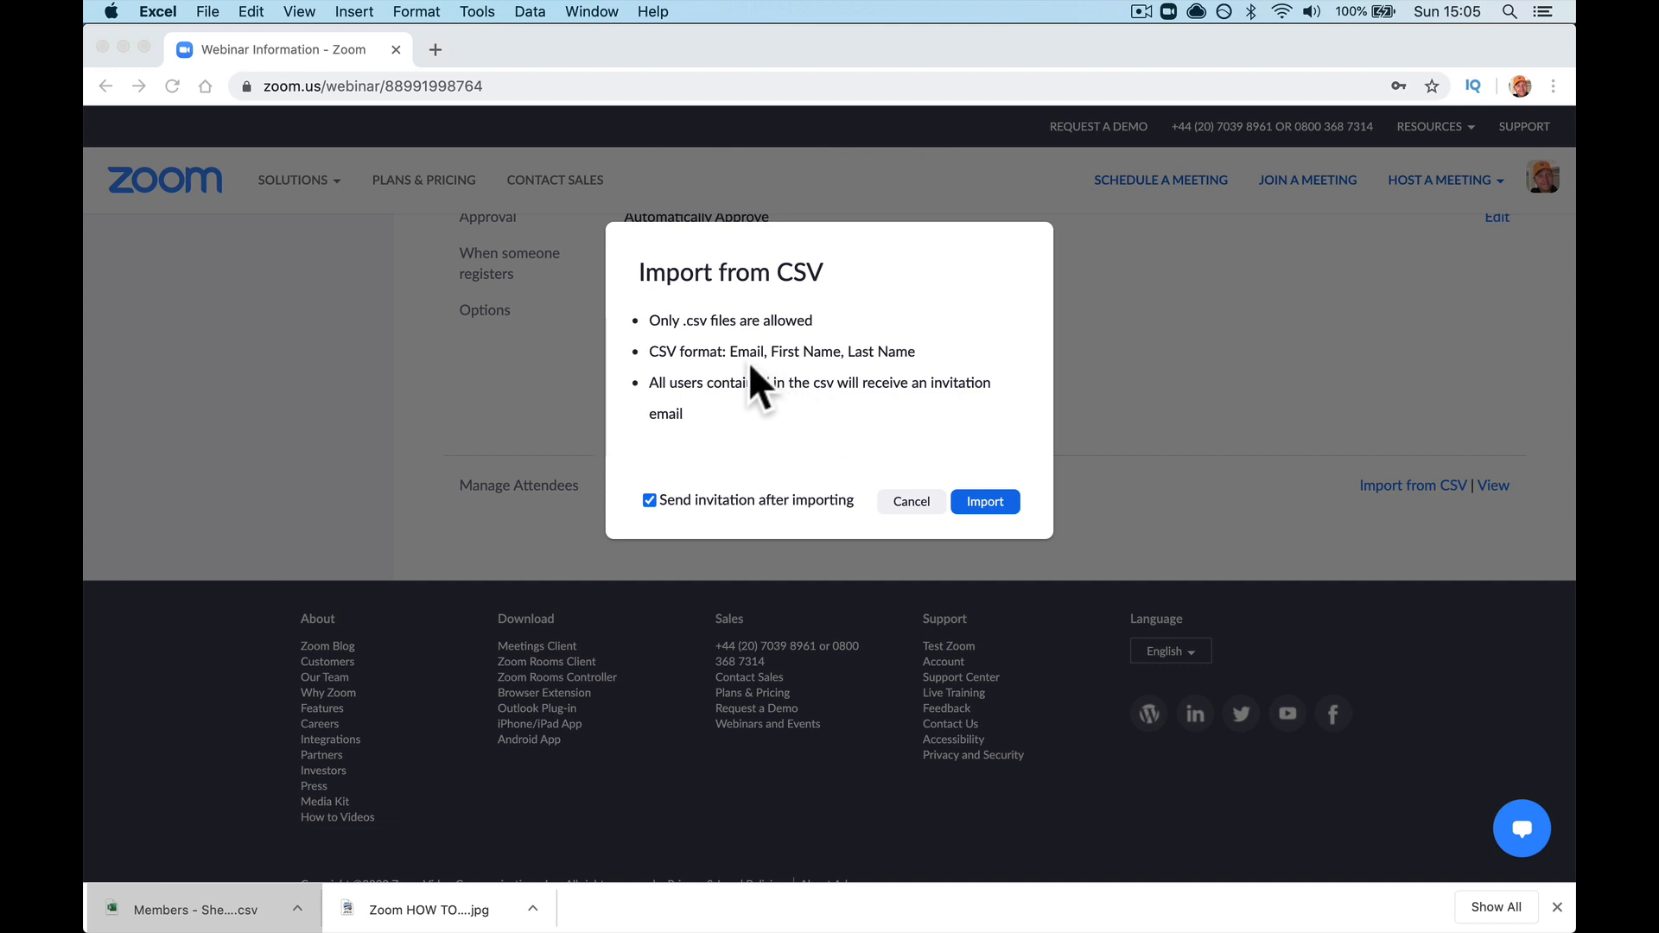
left_click(993, 501)
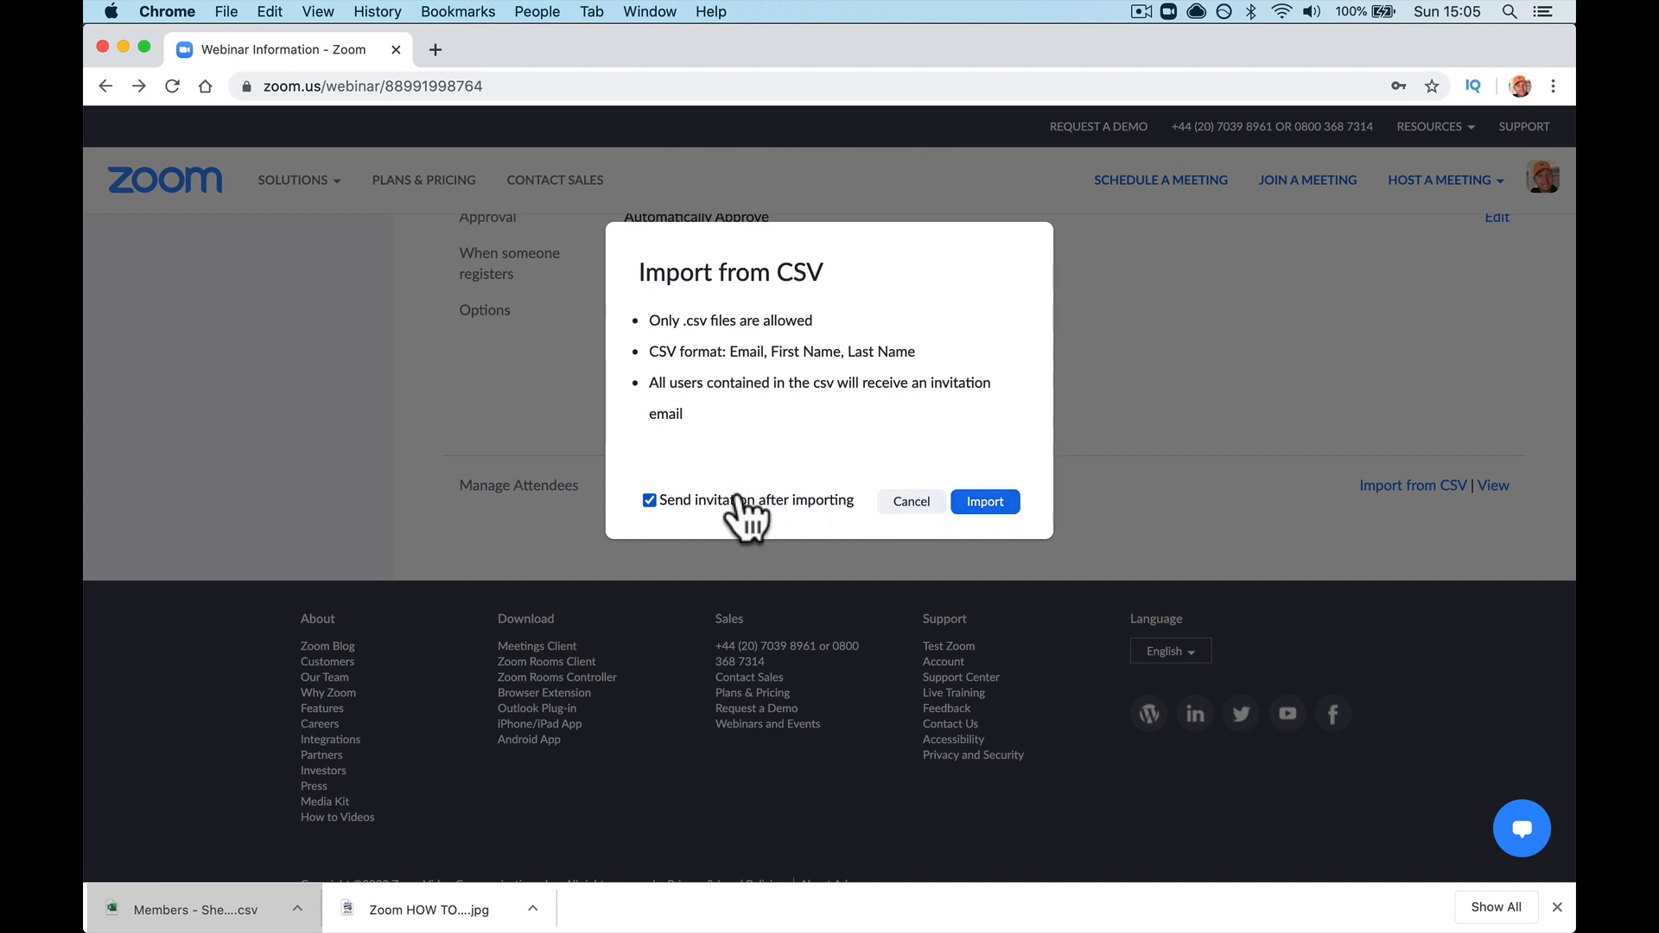
left_click(968, 506)
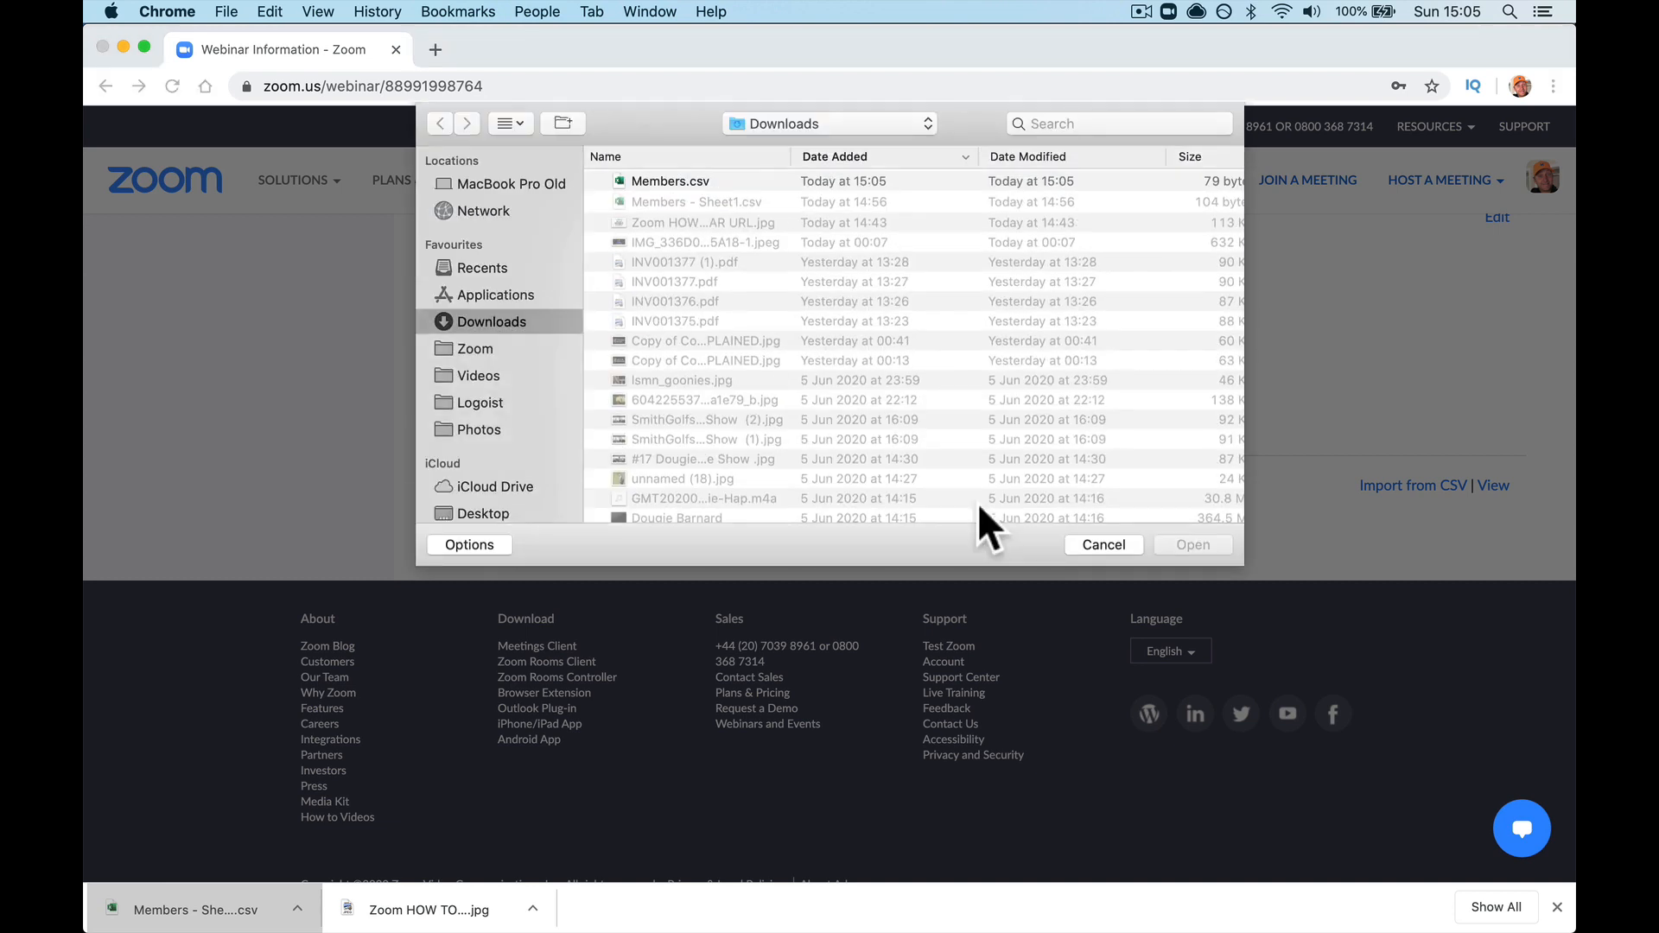
double_click(698, 177)
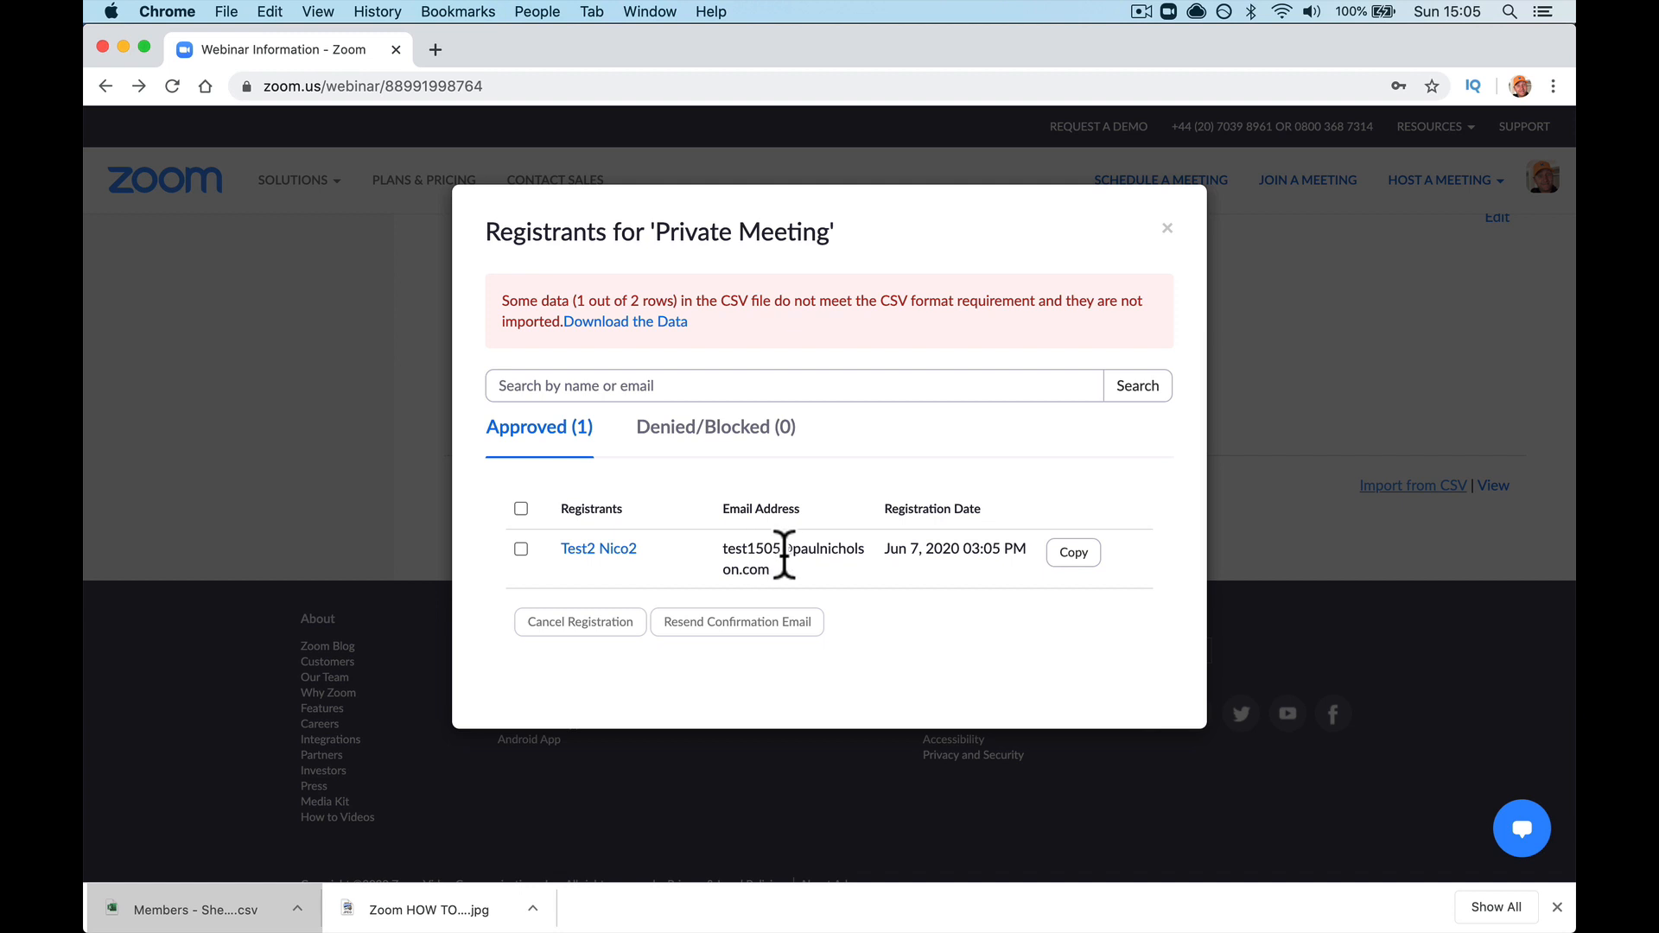
mouse_move(1035, 926)
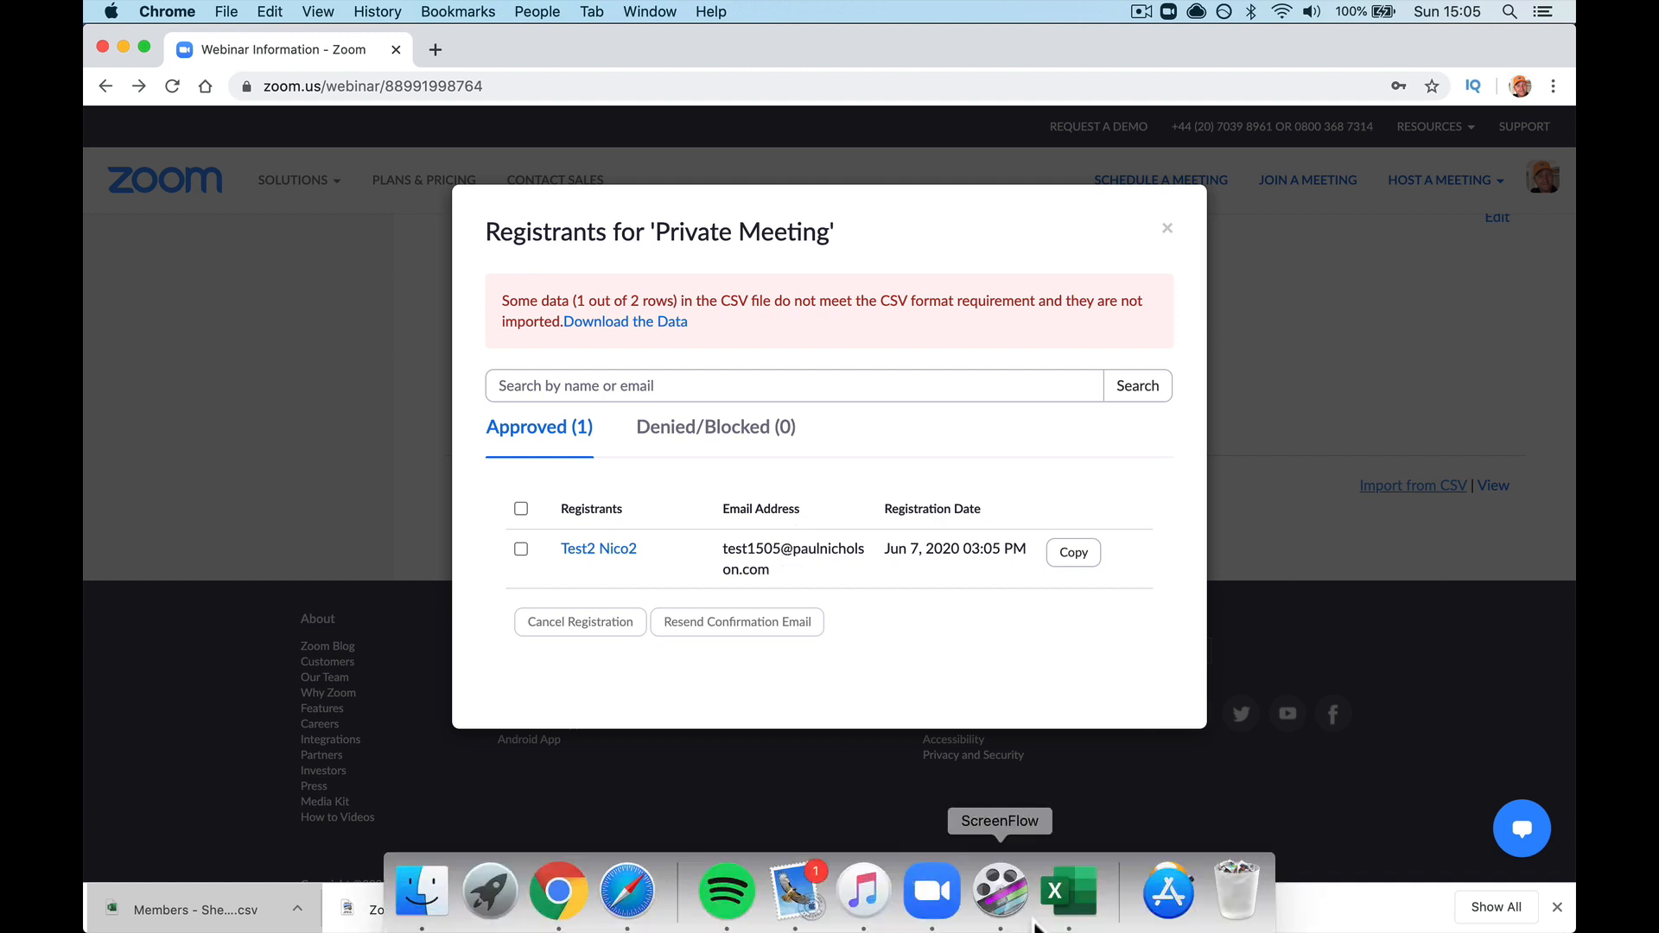
left_click(1068, 894)
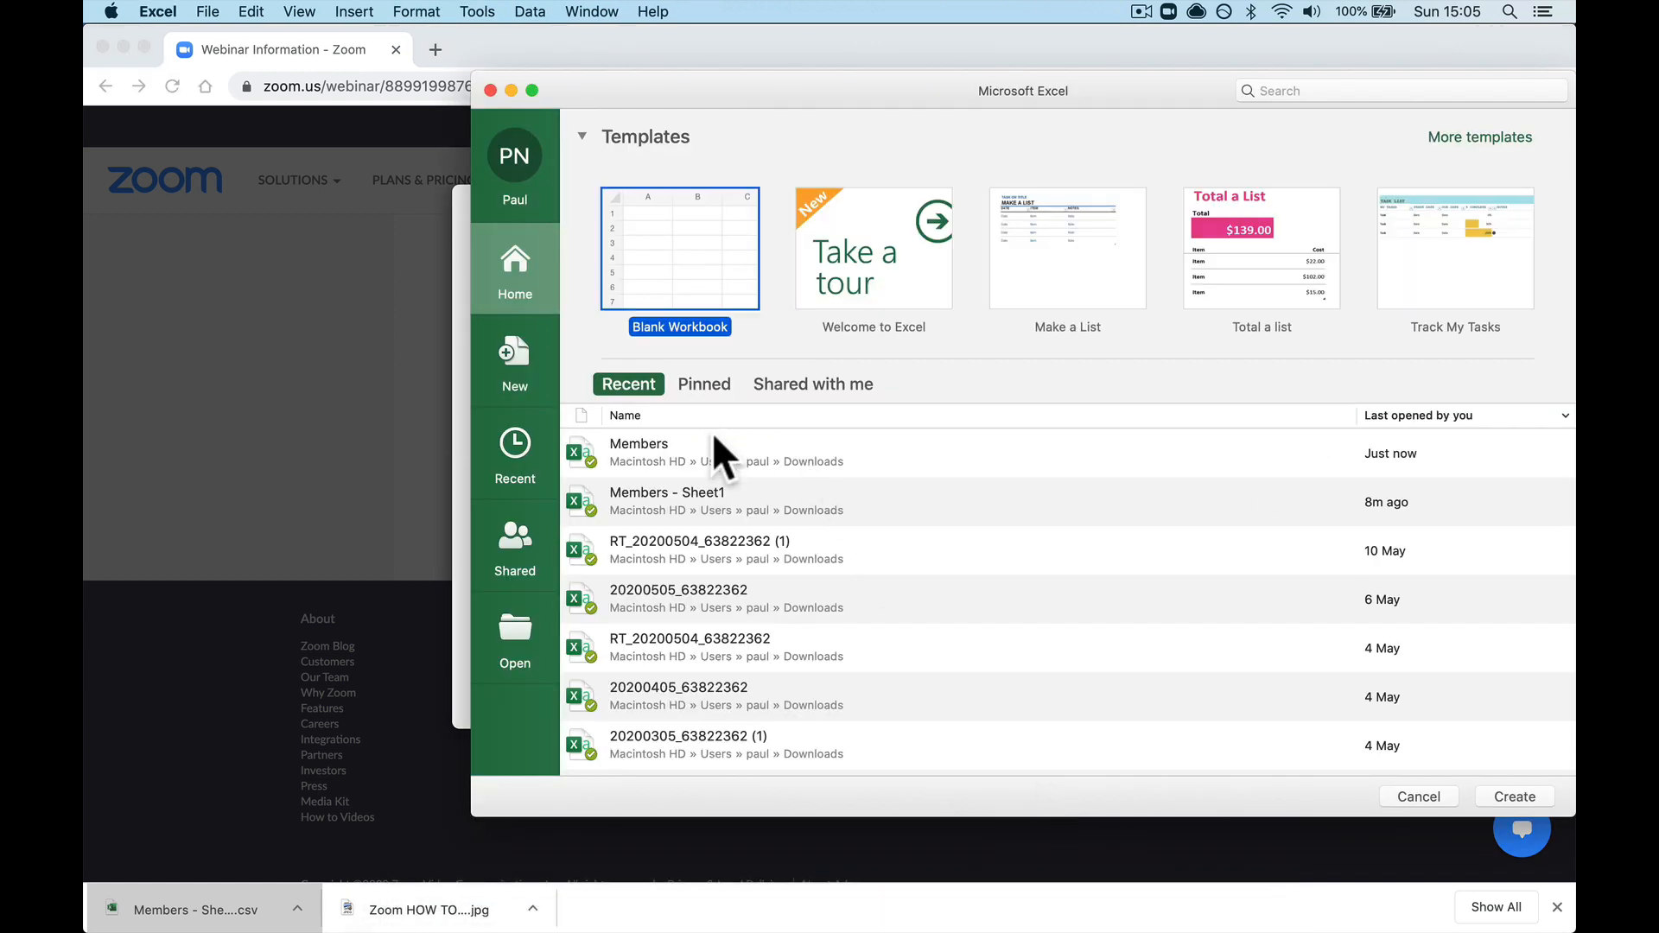
double_click(755, 444)
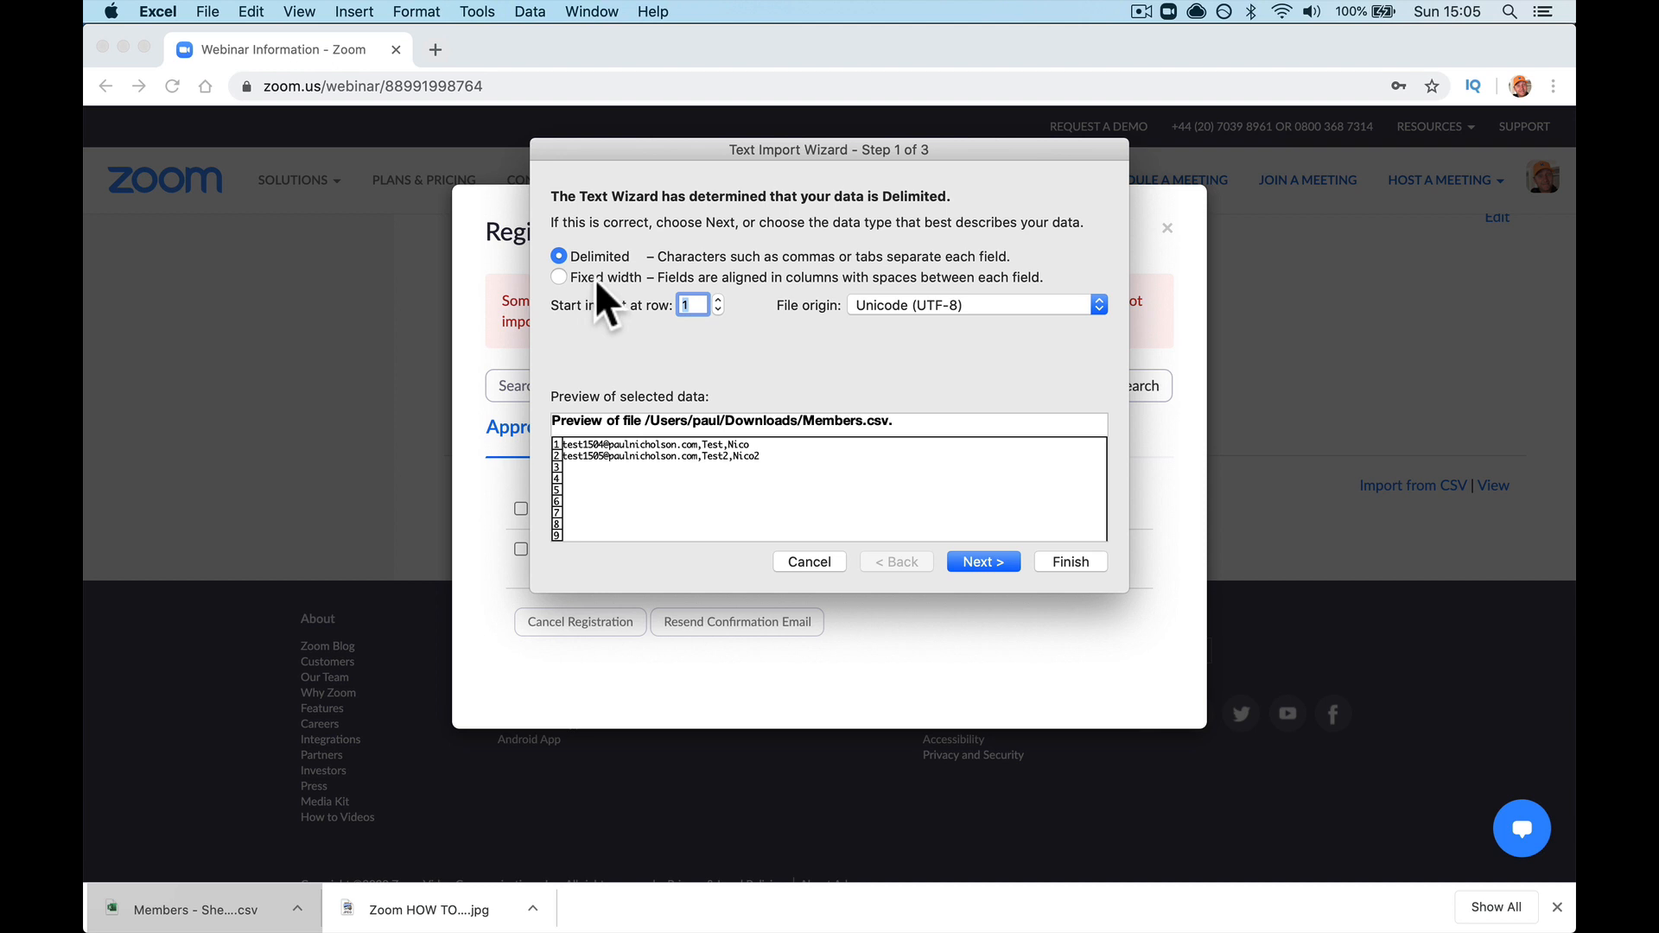
left_click(808, 561)
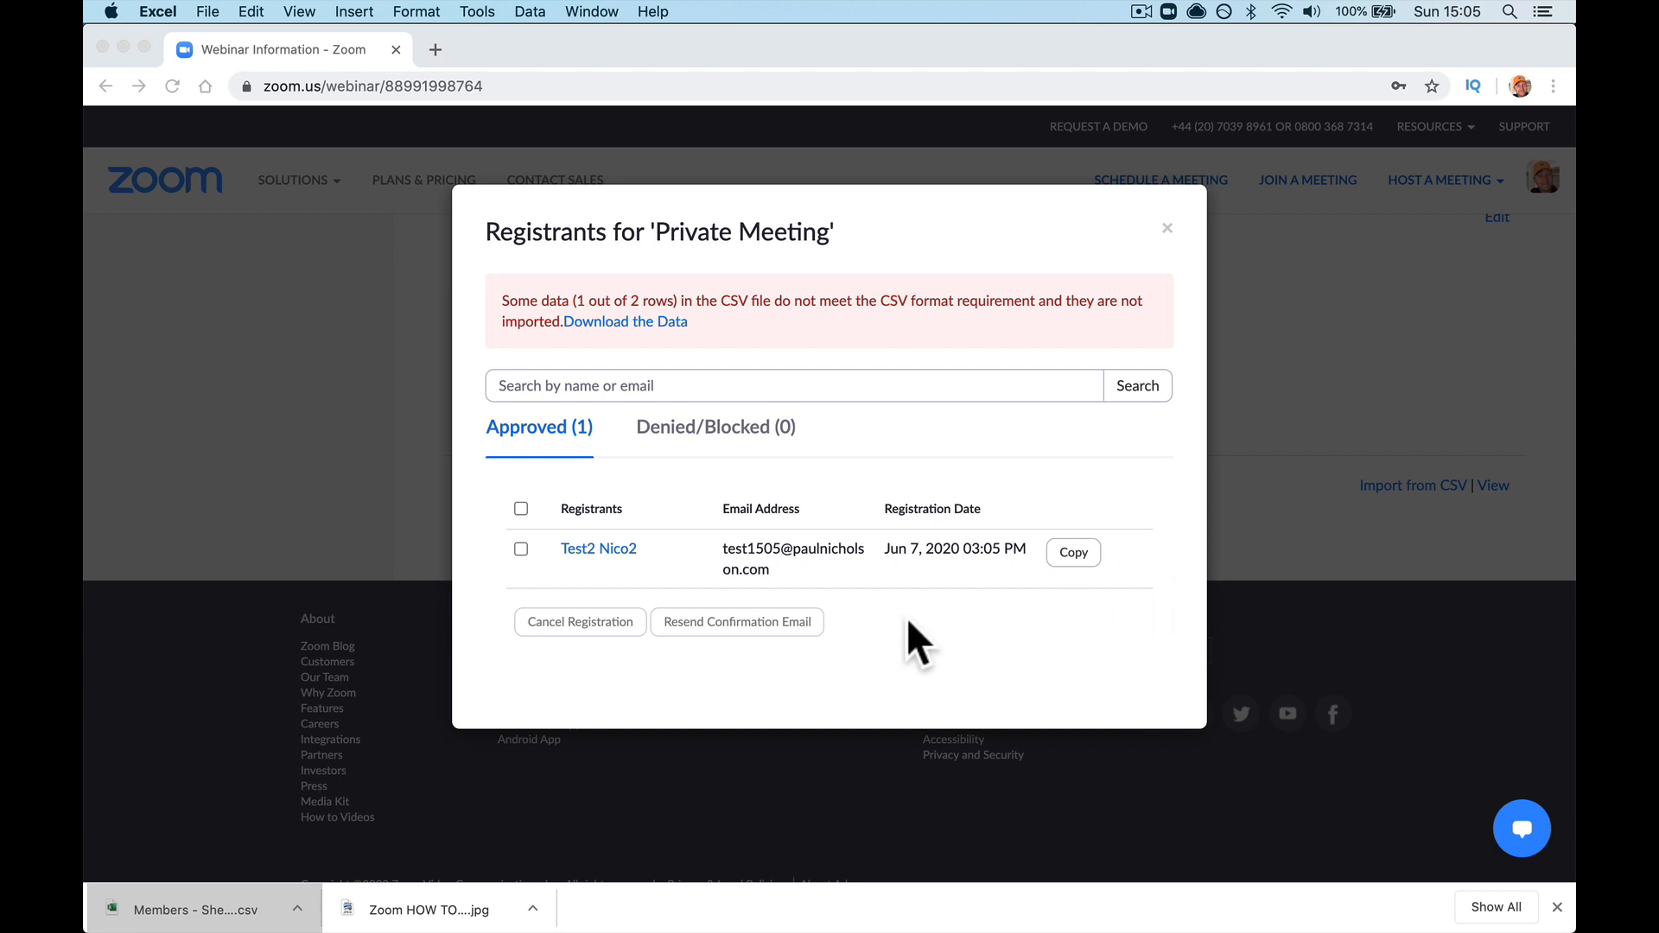
mouse_move(860, 916)
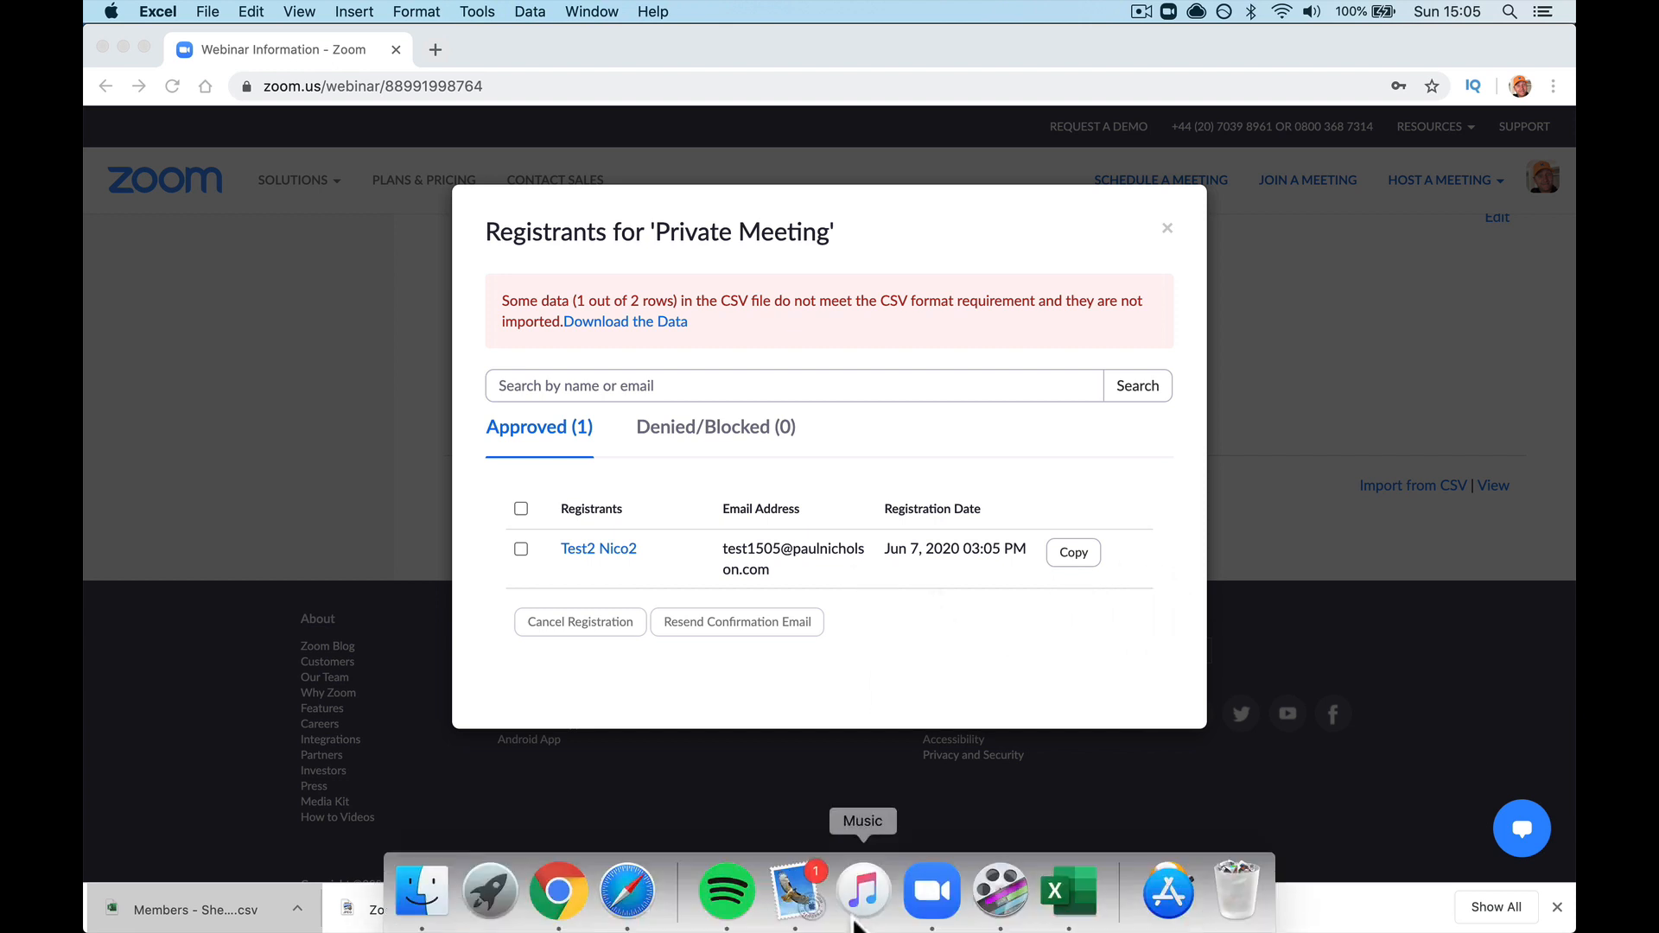
left_click(795, 894)
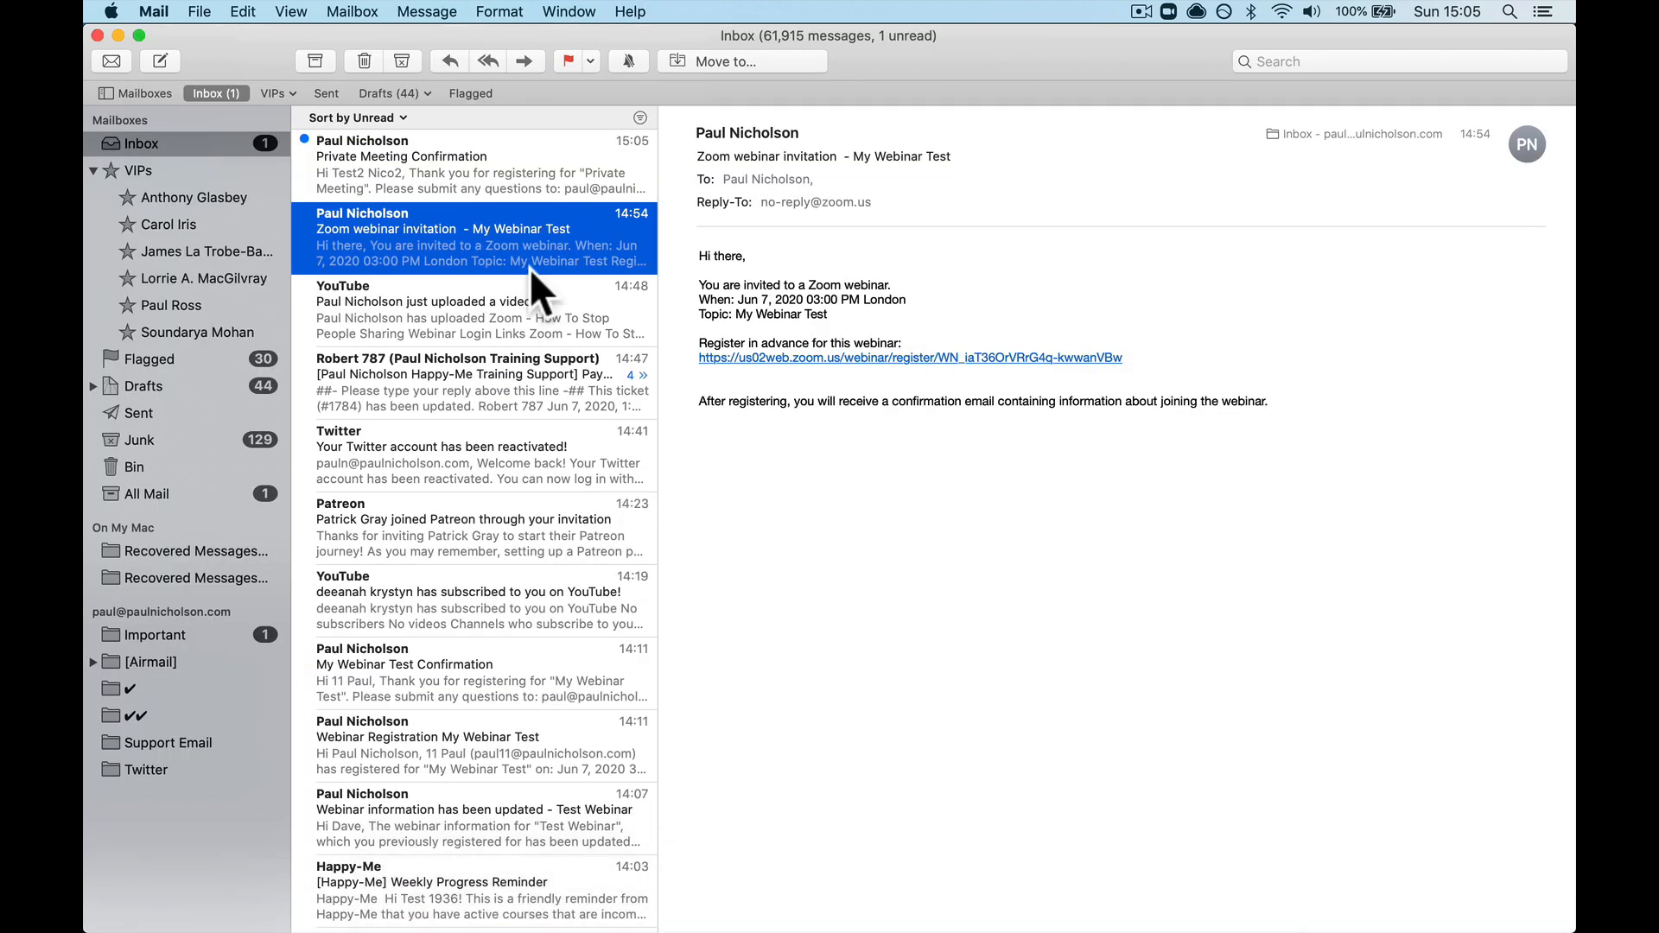
left_click(502, 176)
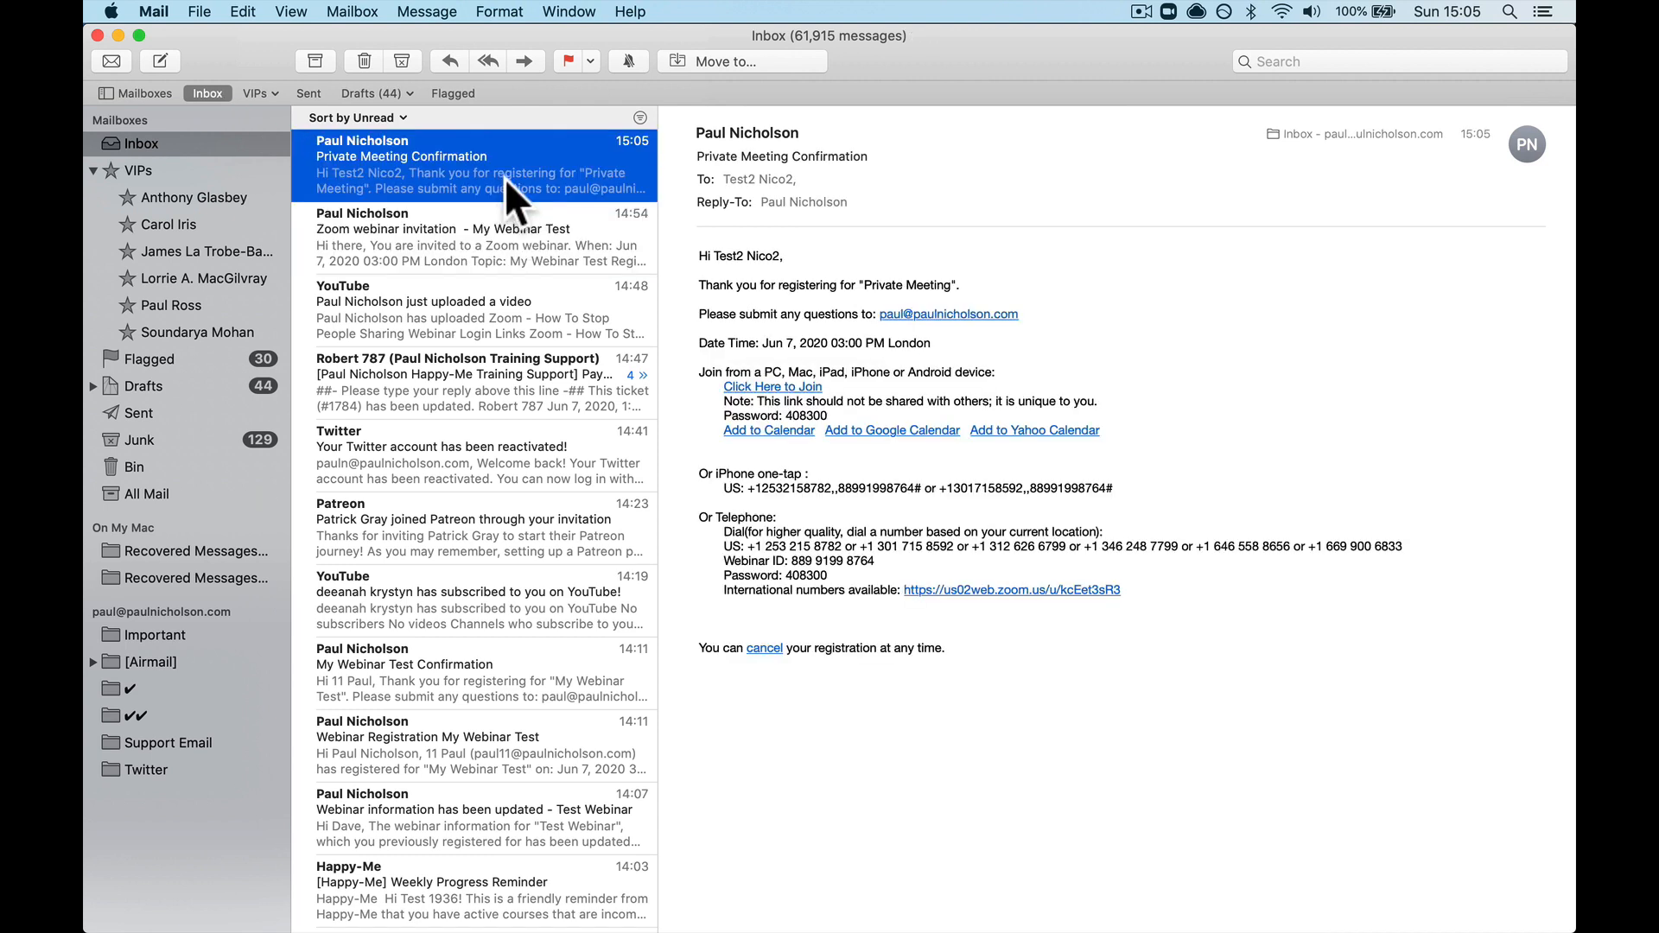
left_click(796, 178)
left_click(796, 174)
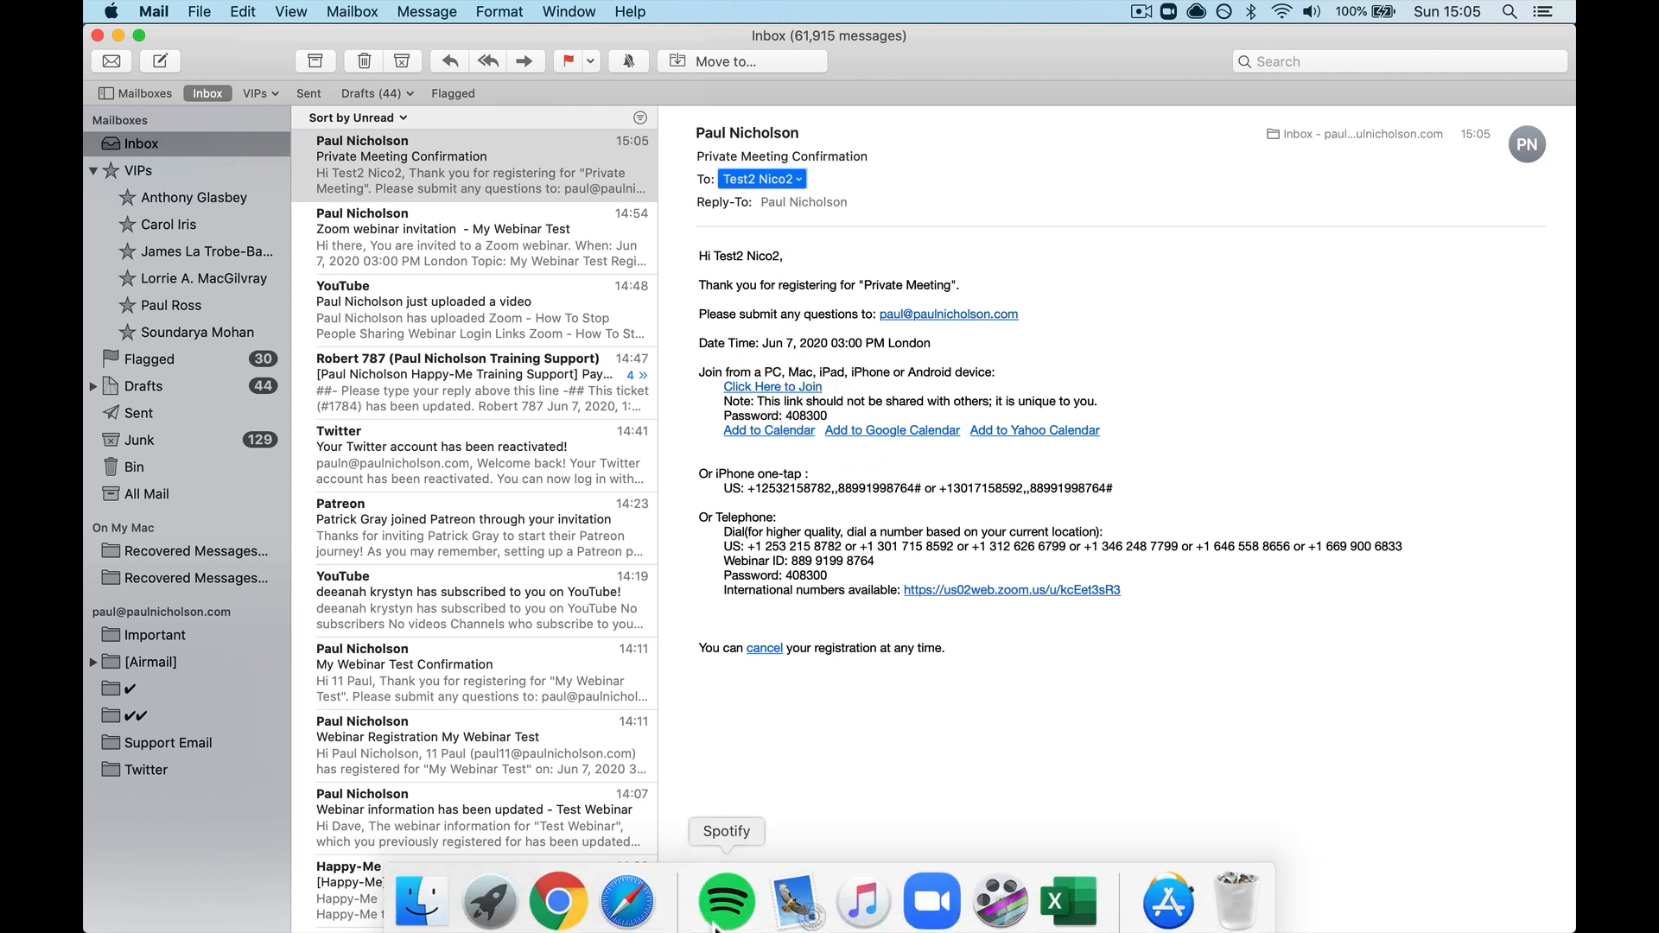
left_click(558, 889)
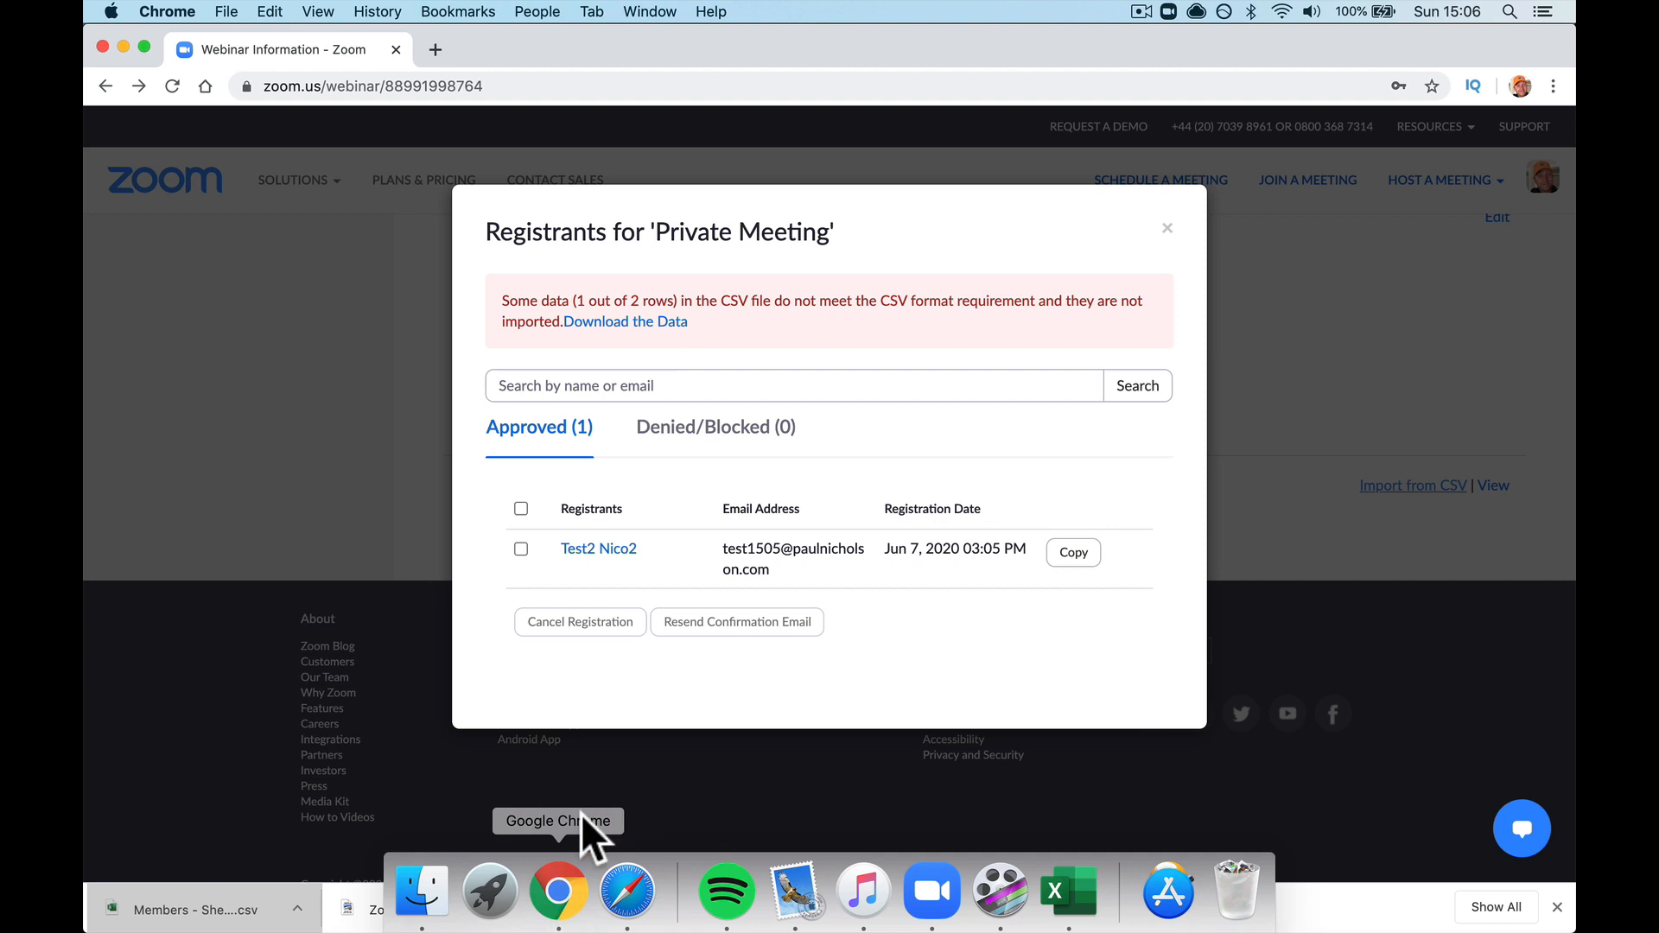
Step: Close the Registrants list, then re-tick 'Charge registration fee through PayPal' under Approval and save all
left_click(1167, 228)
scroll(969, 361, "up", 3)
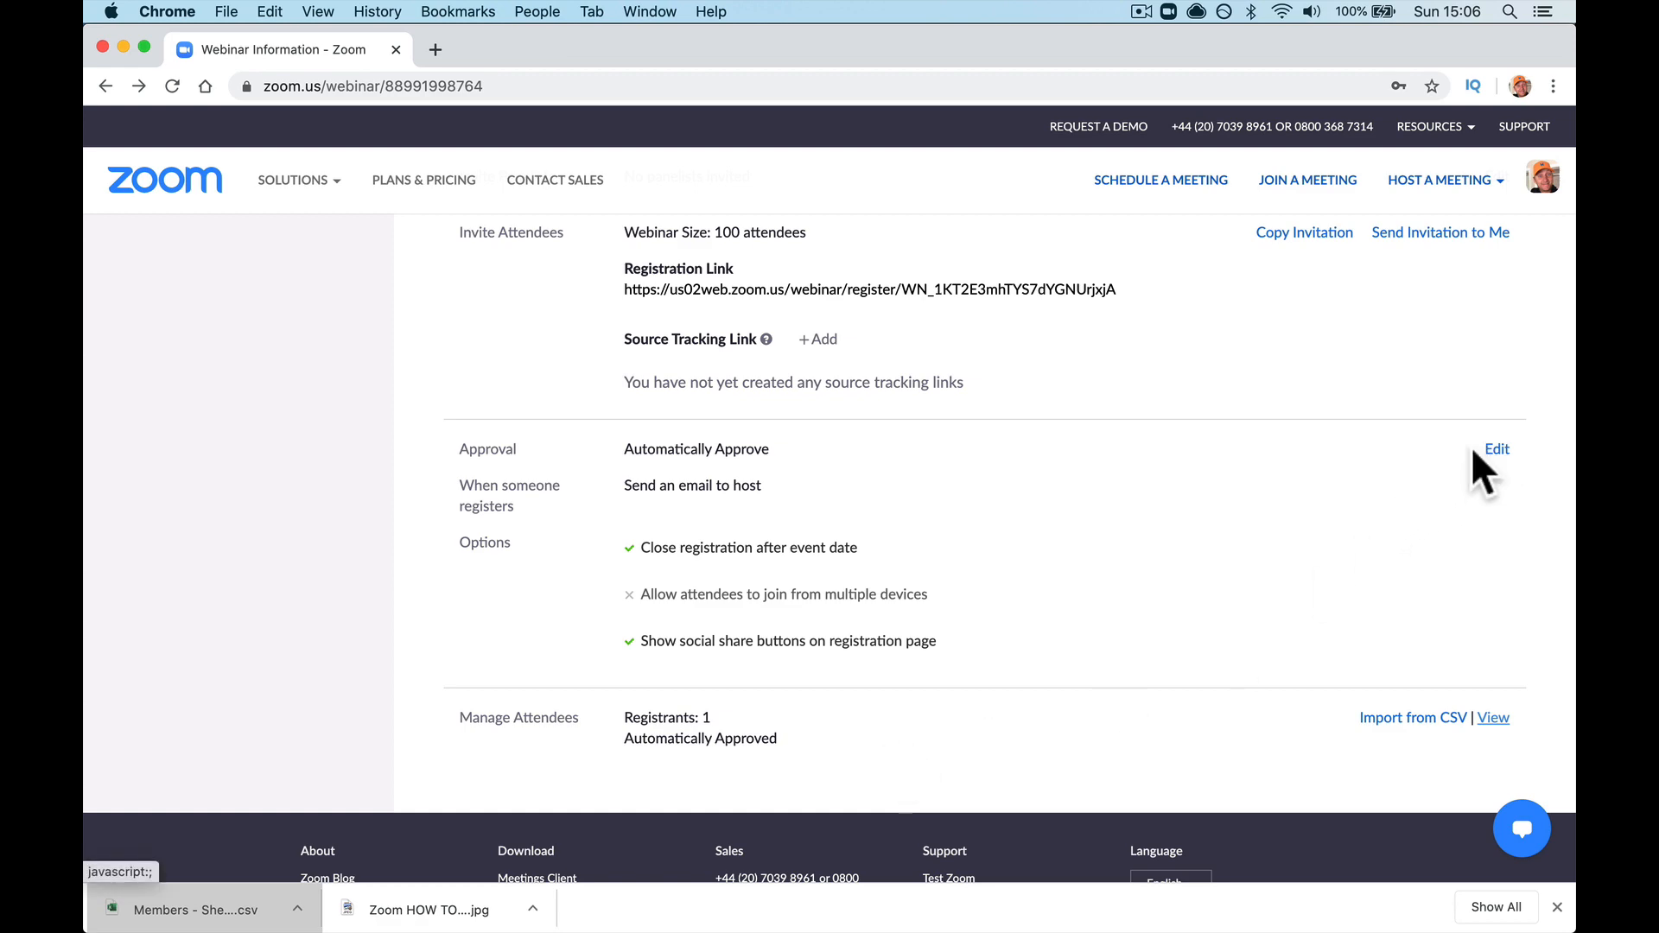
scroll(1471, 447, "up", 2)
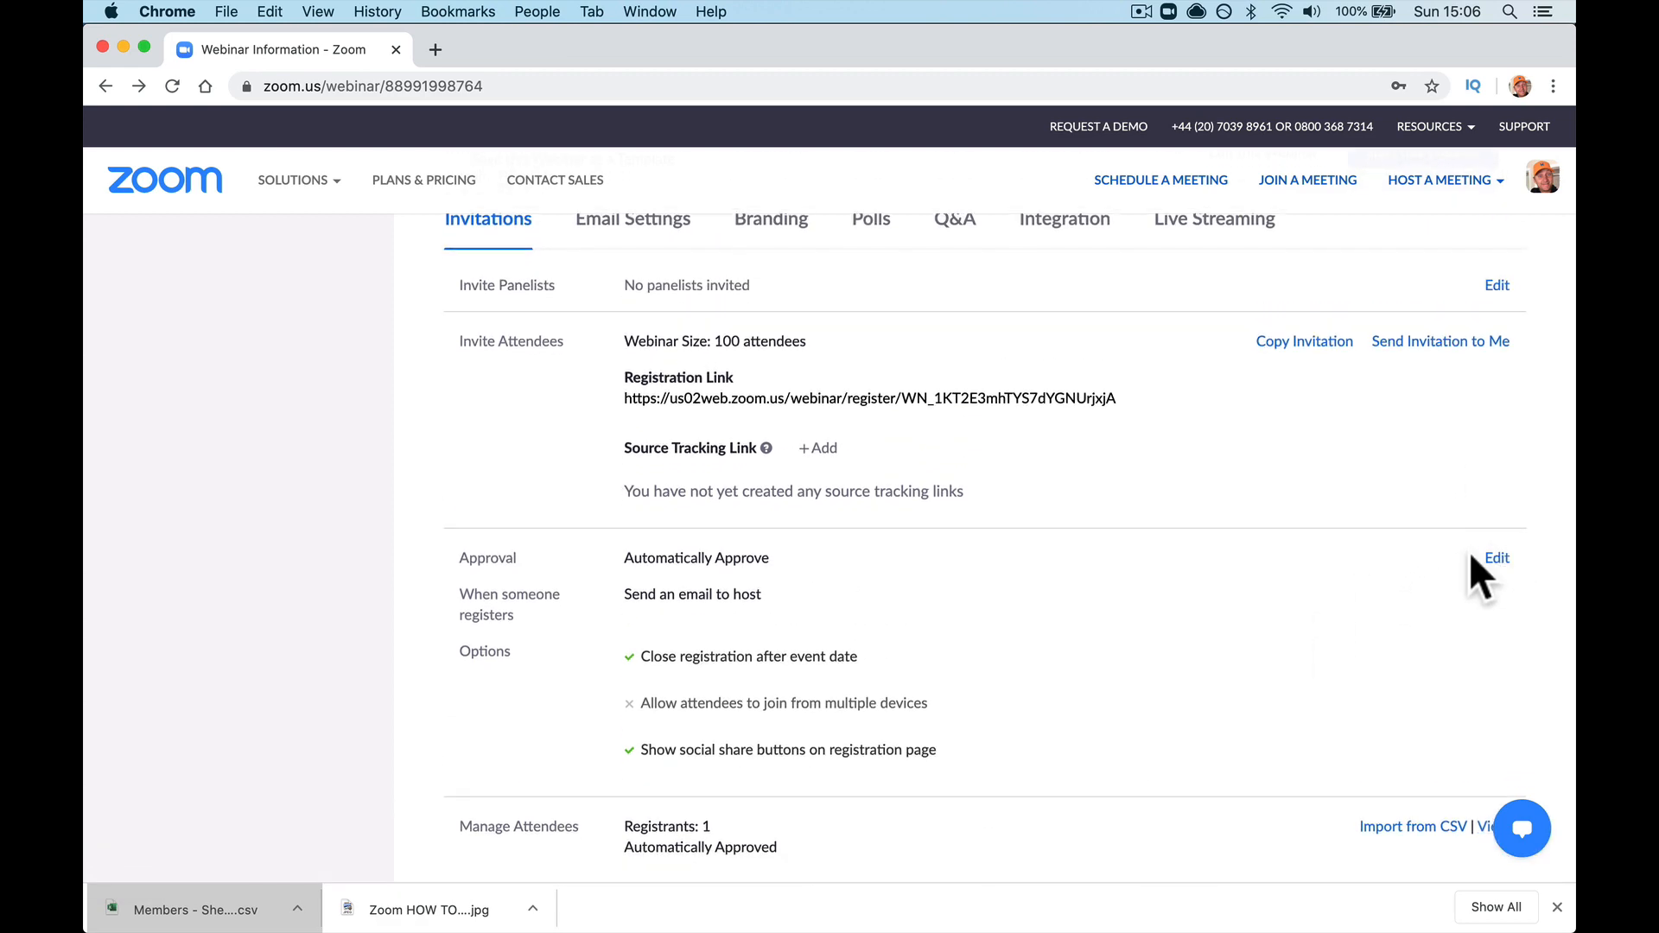
left_click(1488, 557)
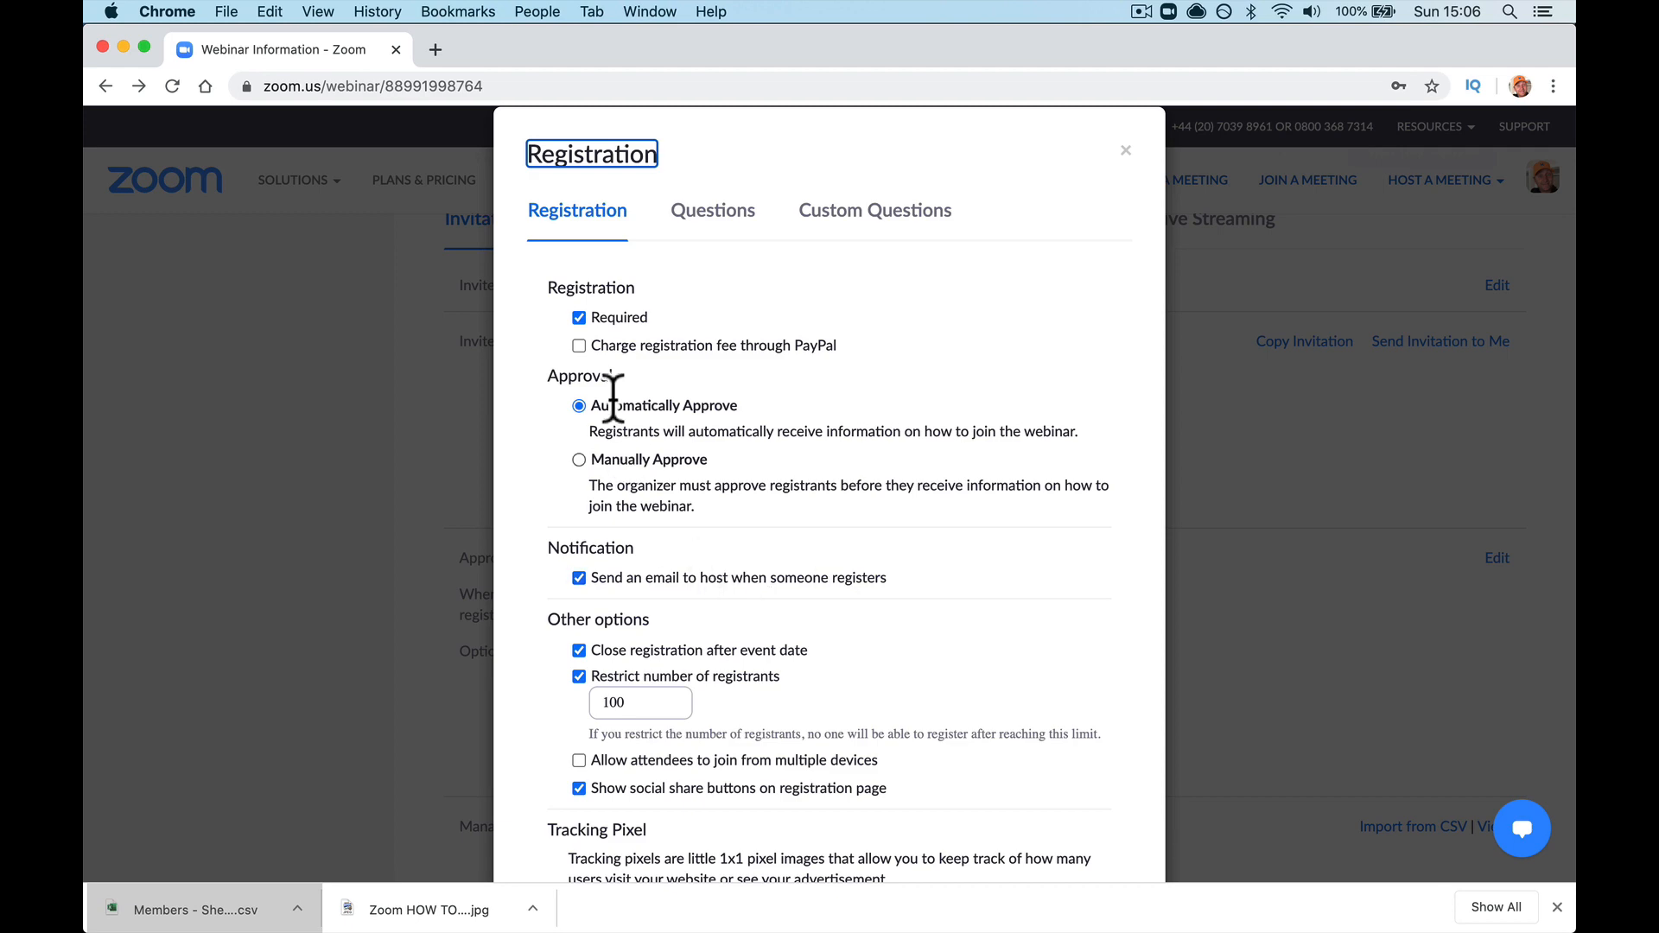
left_click(593, 345)
scroll(600, 361, "down", 5)
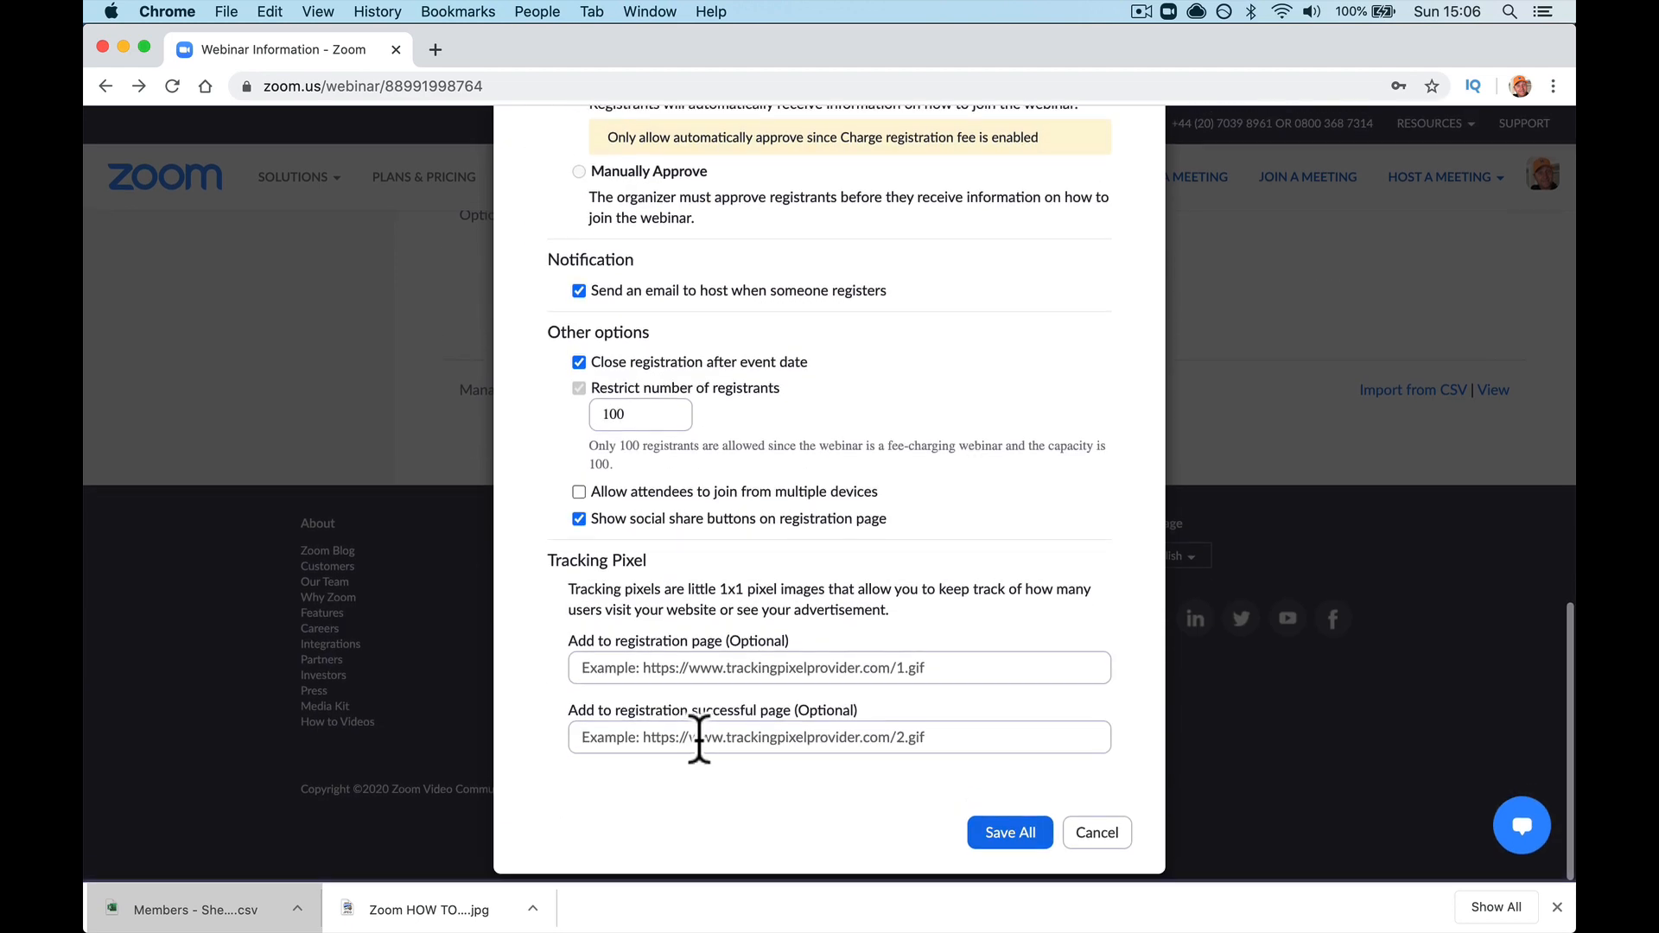
scroll(907, 799, "up", 2)
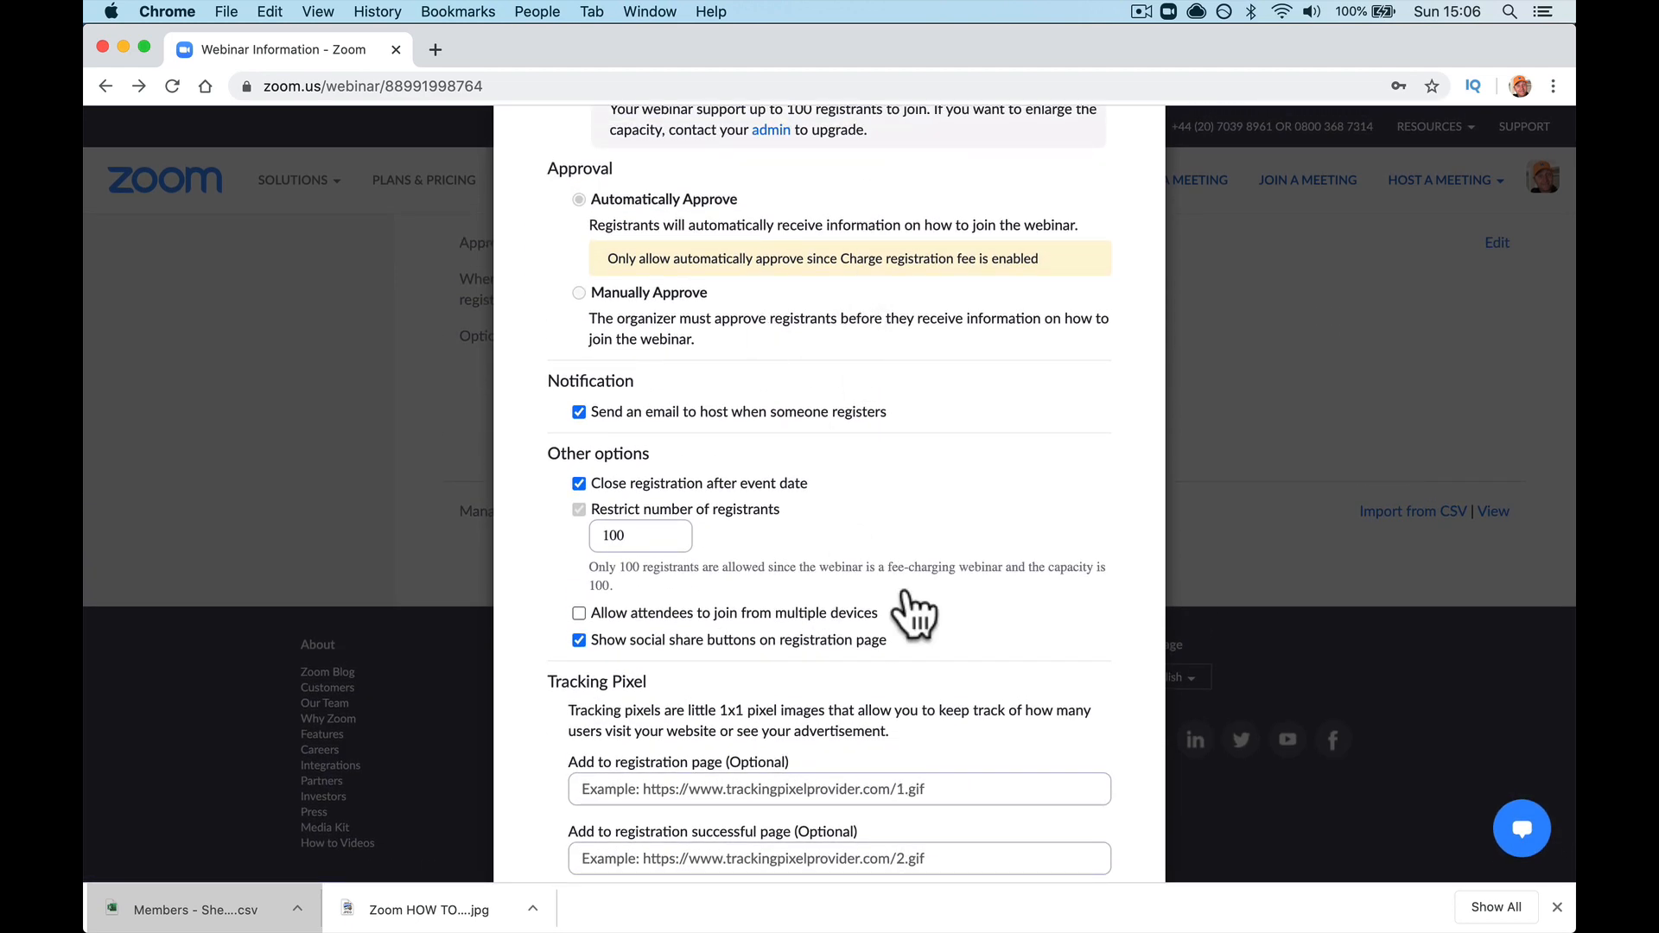
scroll(907, 610, "down", 2)
left_click(1002, 840)
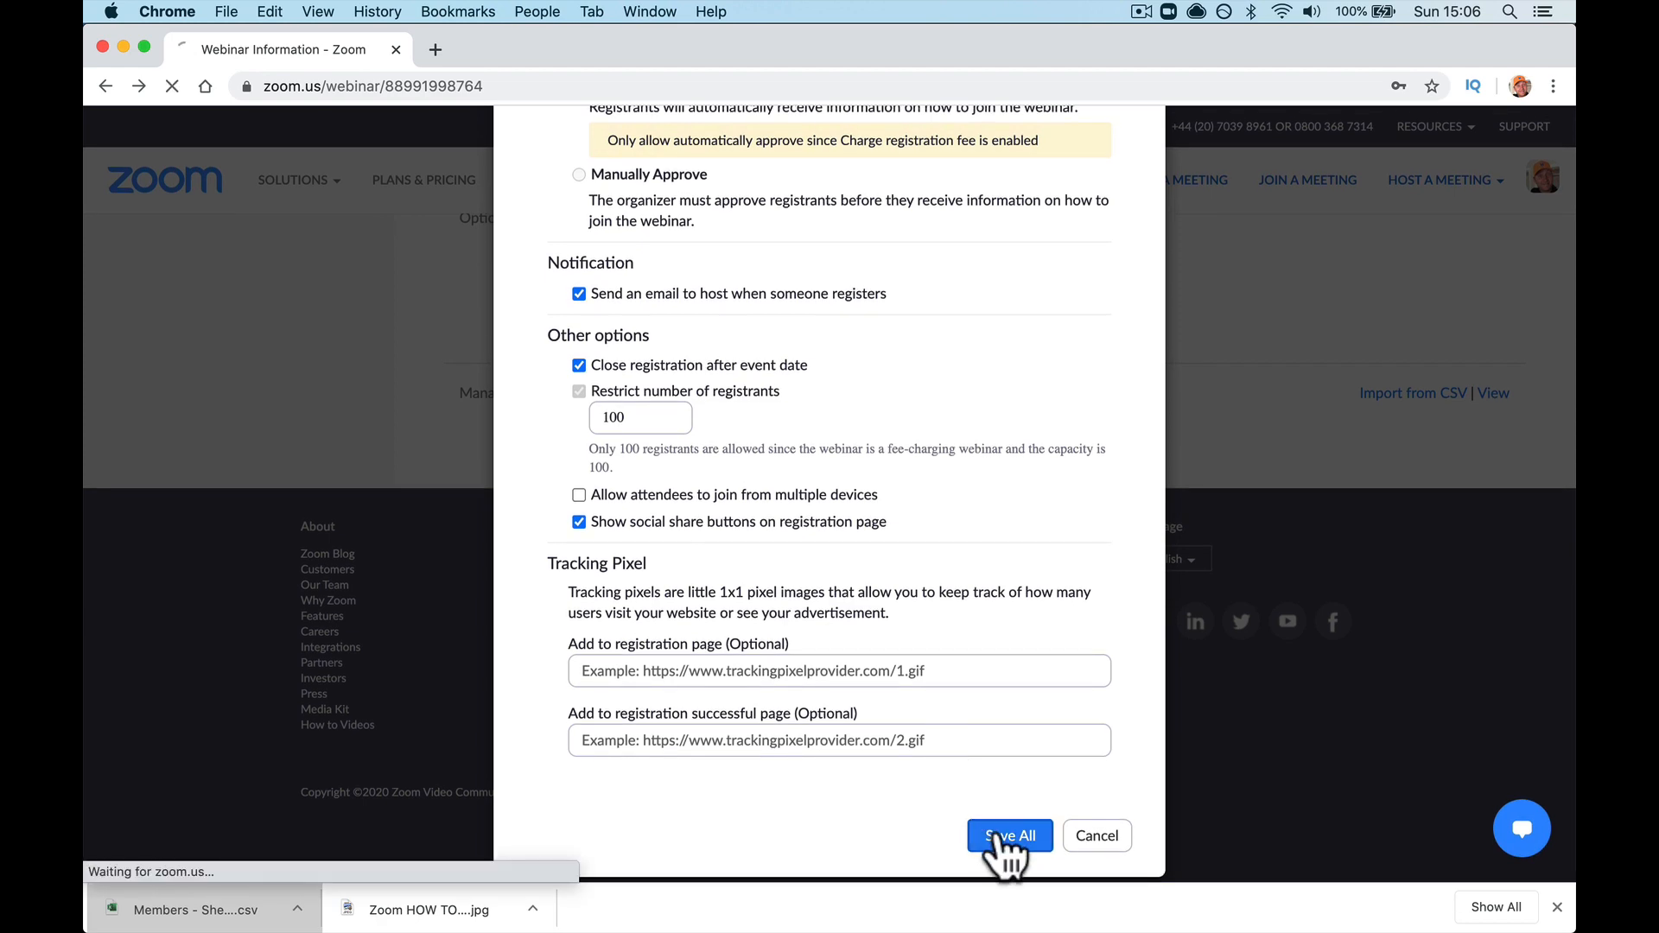
scroll(994, 855, "down", 6)
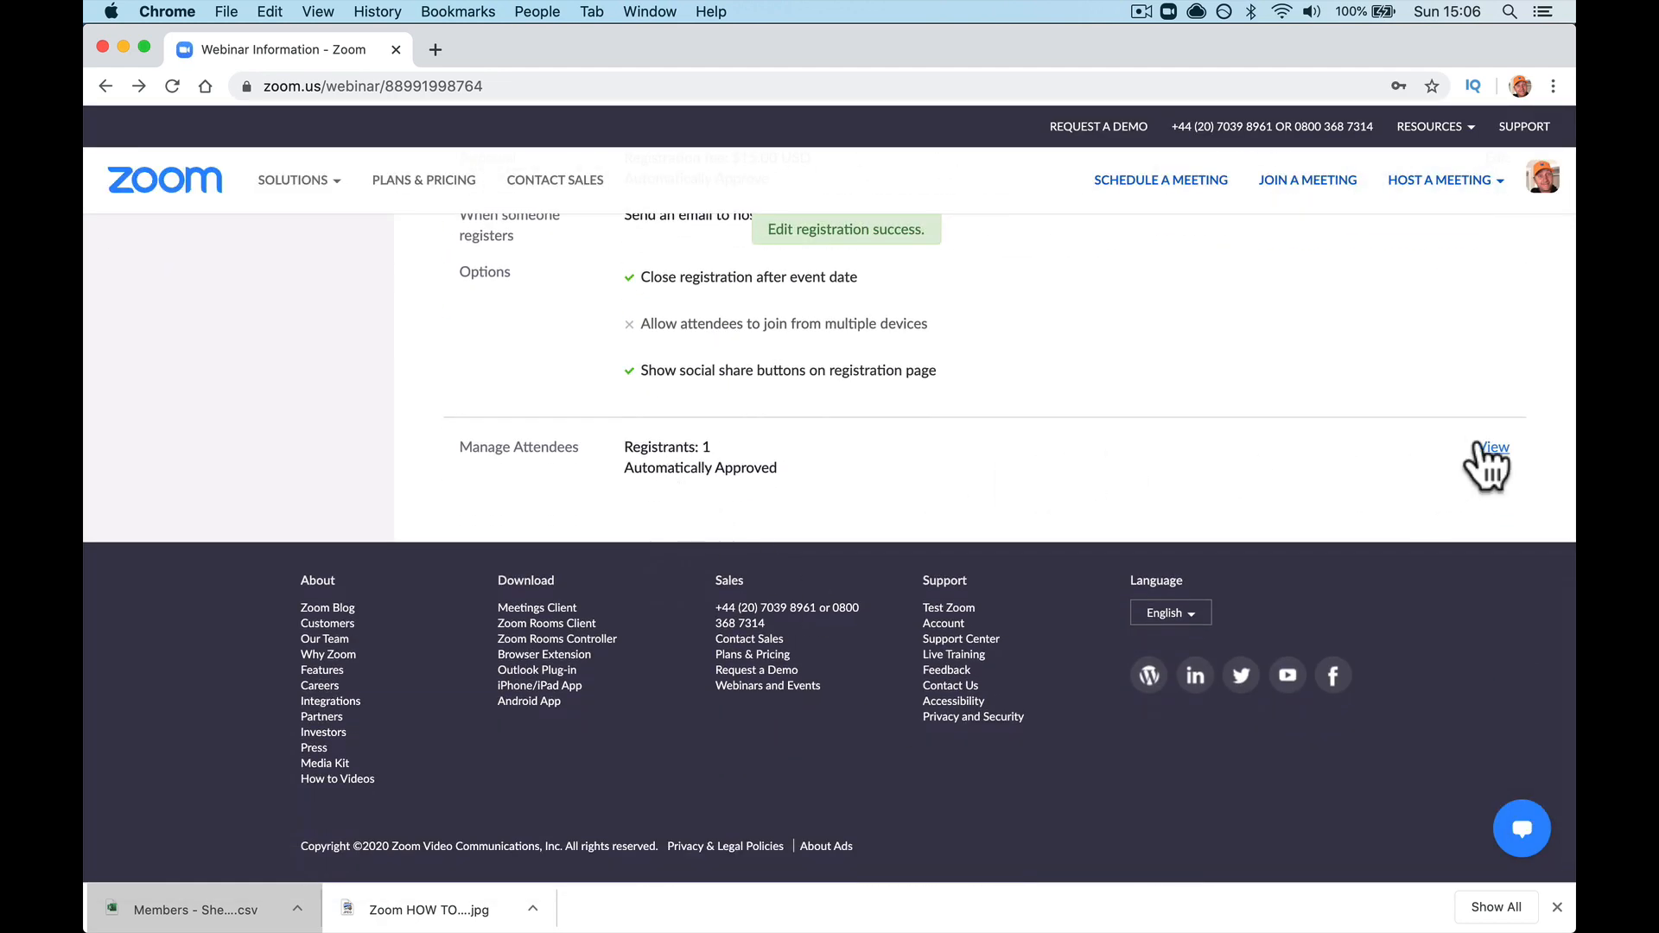
scroll(937, 485, "up", 4)
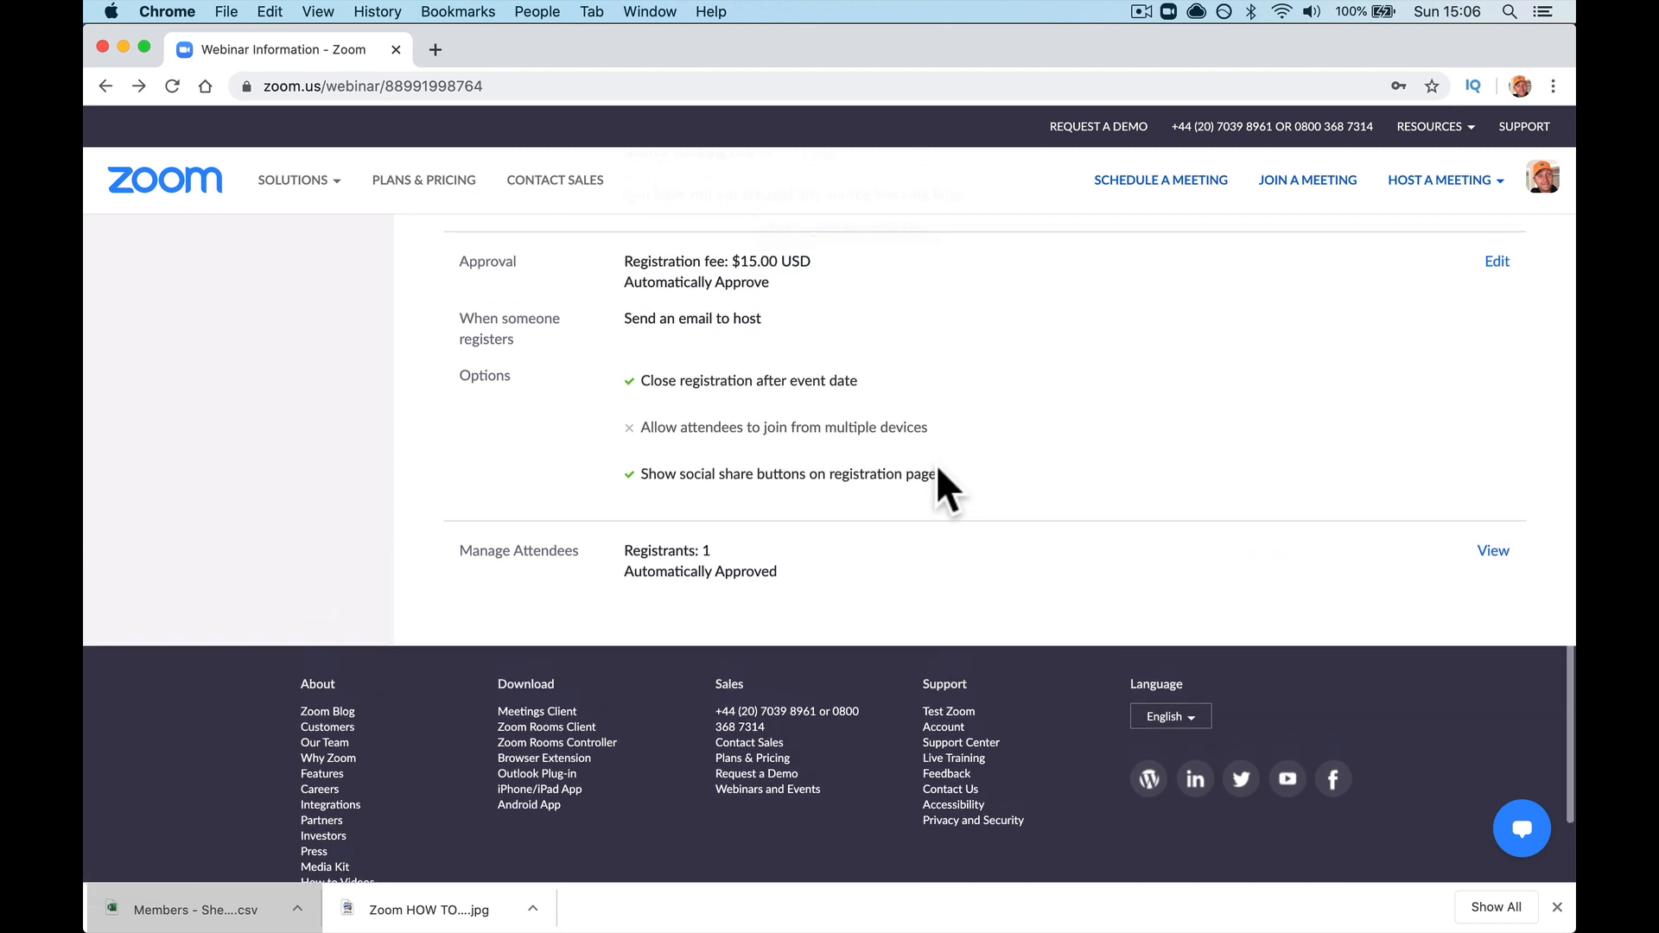
scroll(1008, 492, "up", 1)
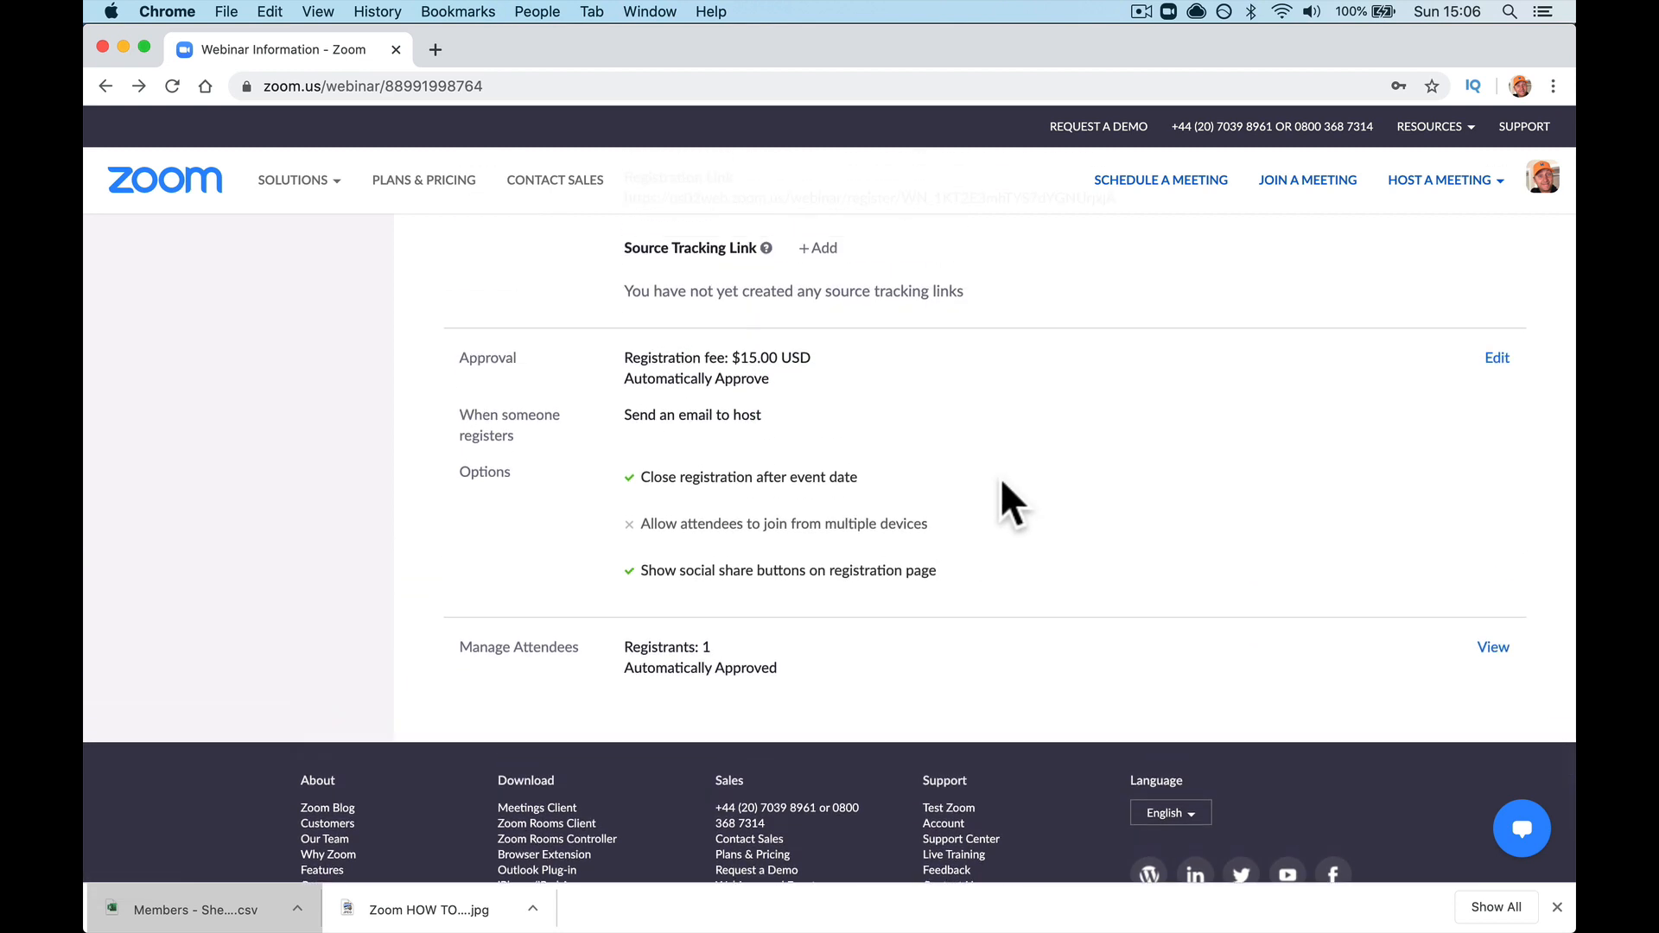
left_click(1496, 359)
left_click(730, 347)
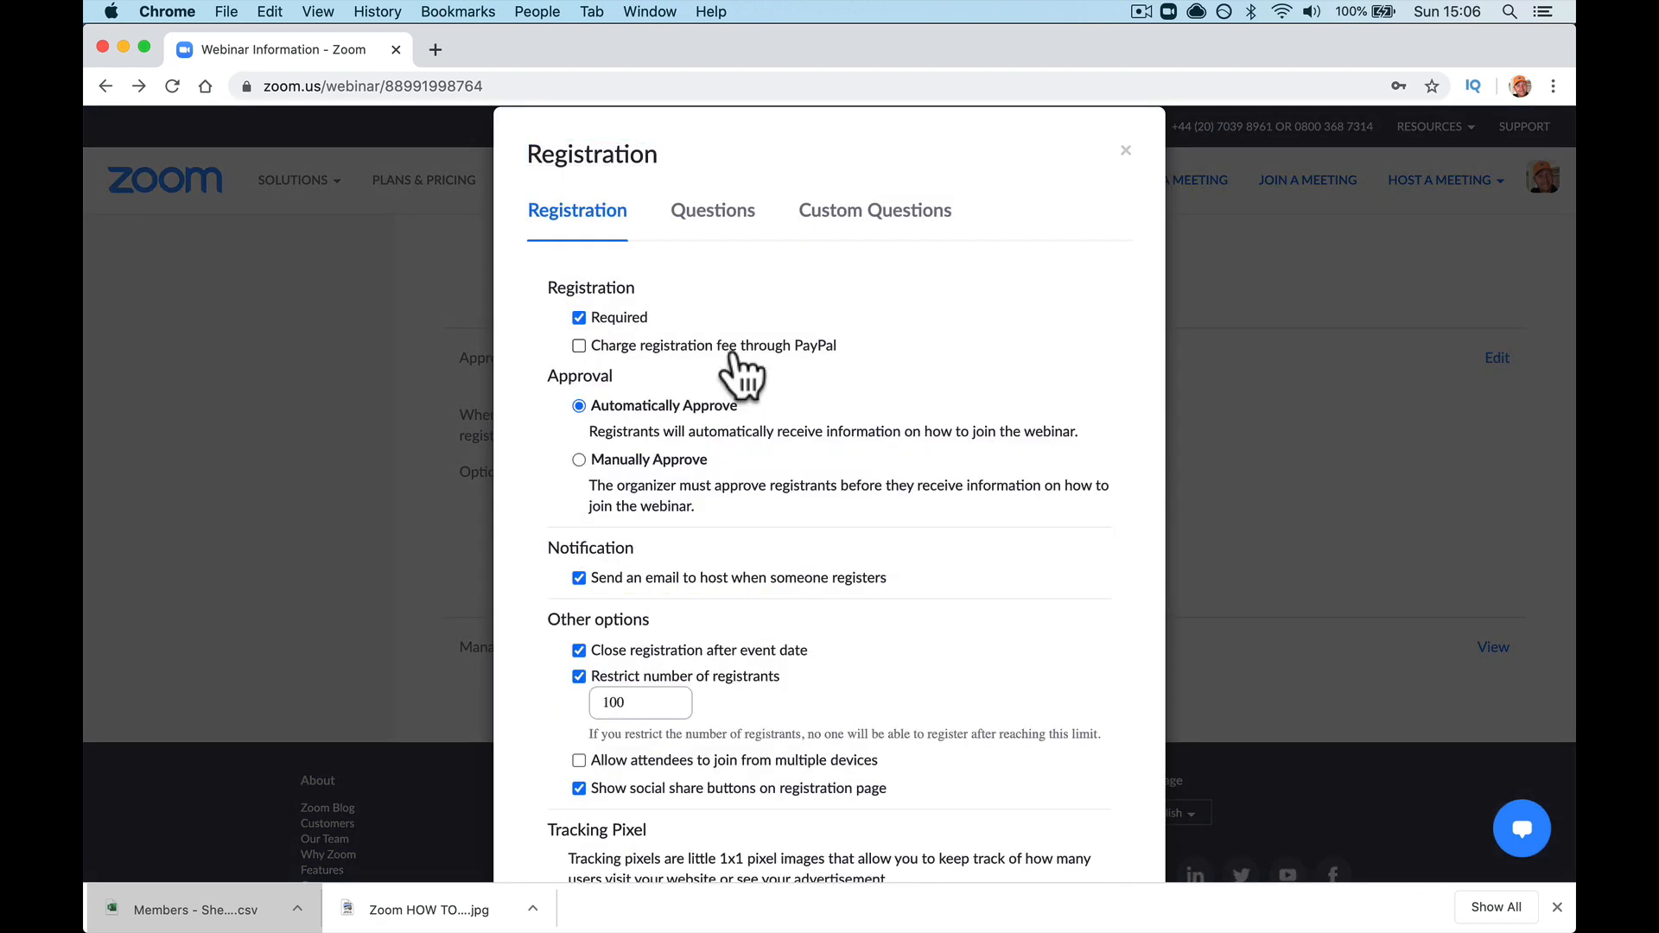
left_click(728, 347)
scroll(781, 553, "down", 5)
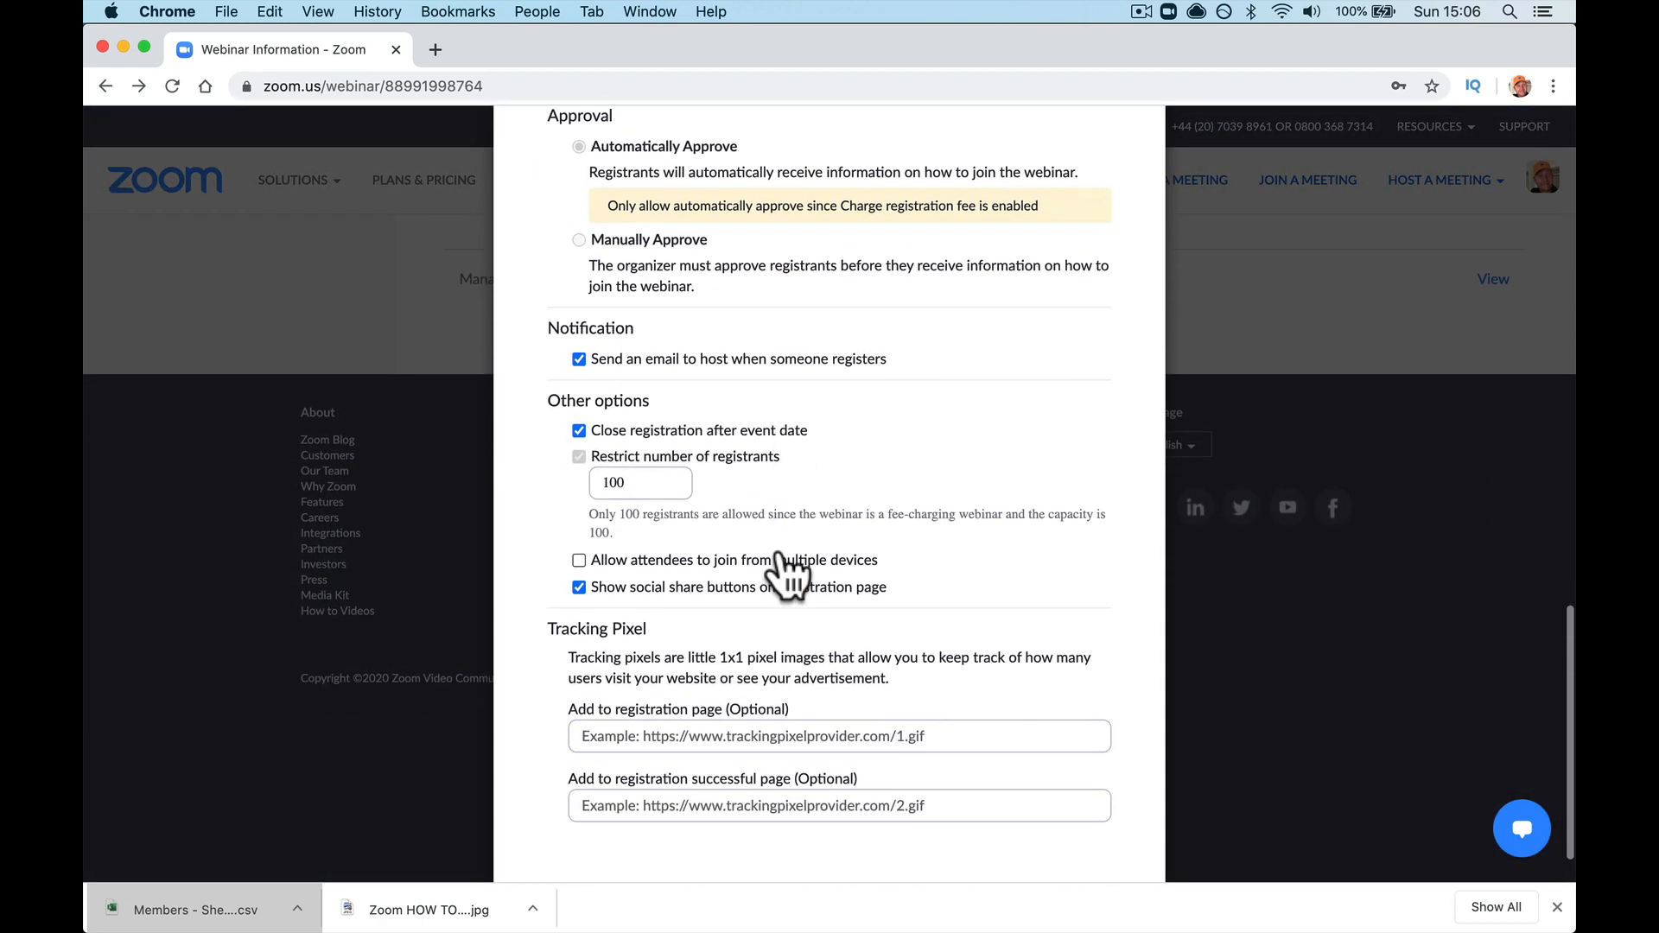
left_click(1085, 851)
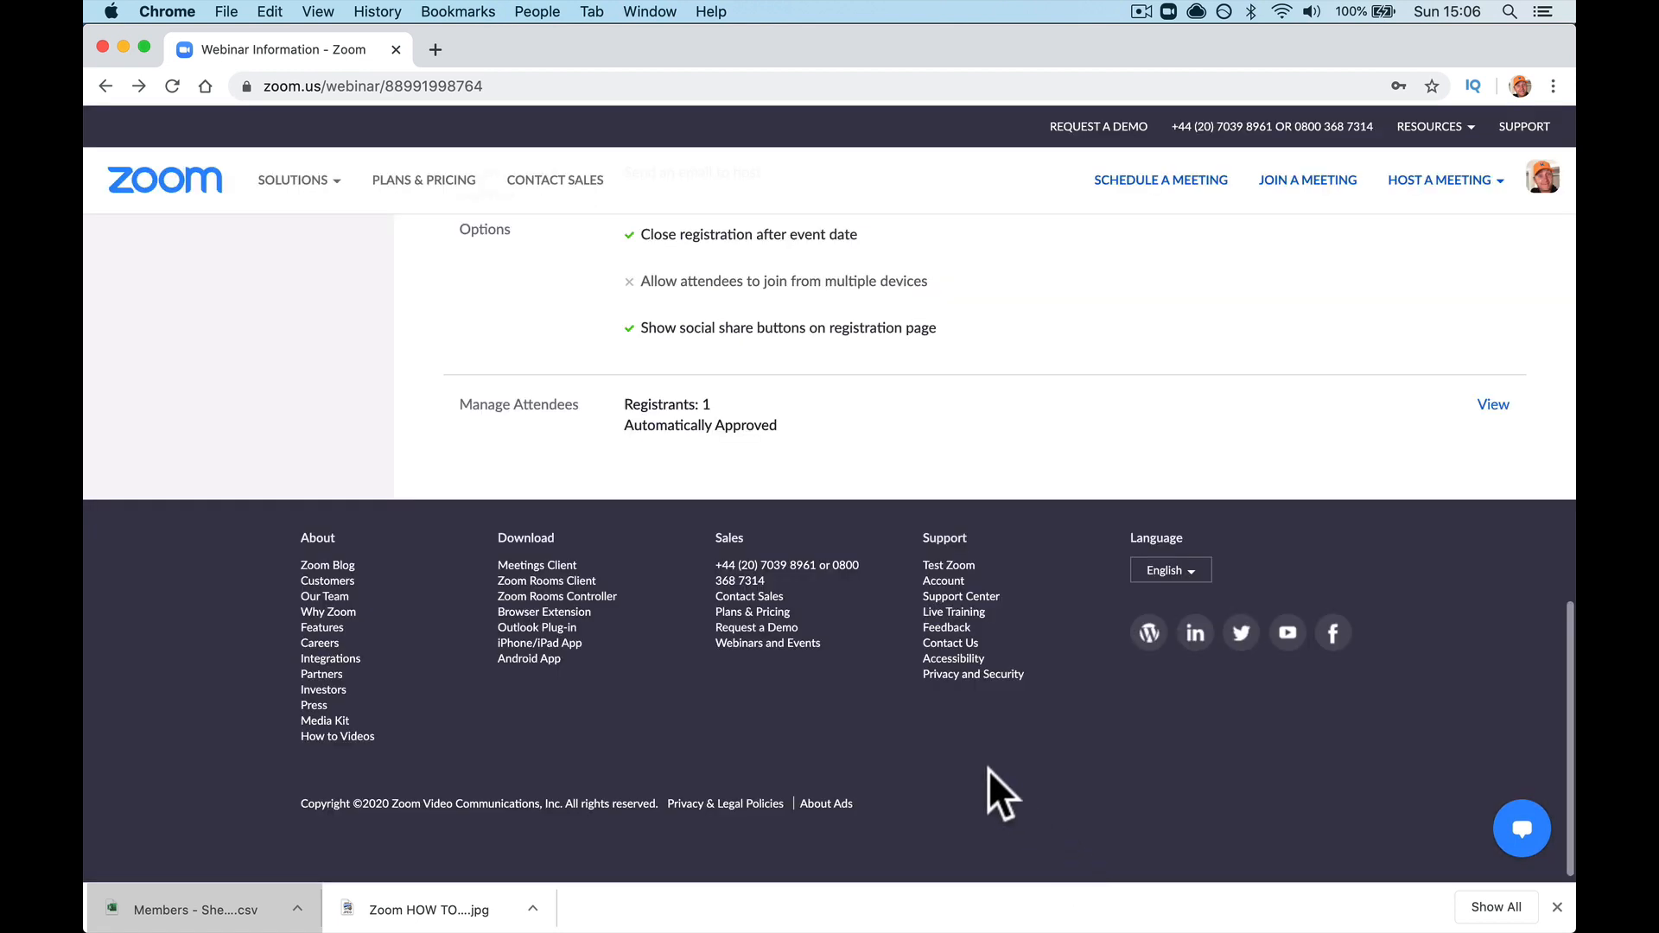
scroll(965, 753, "up", 5)
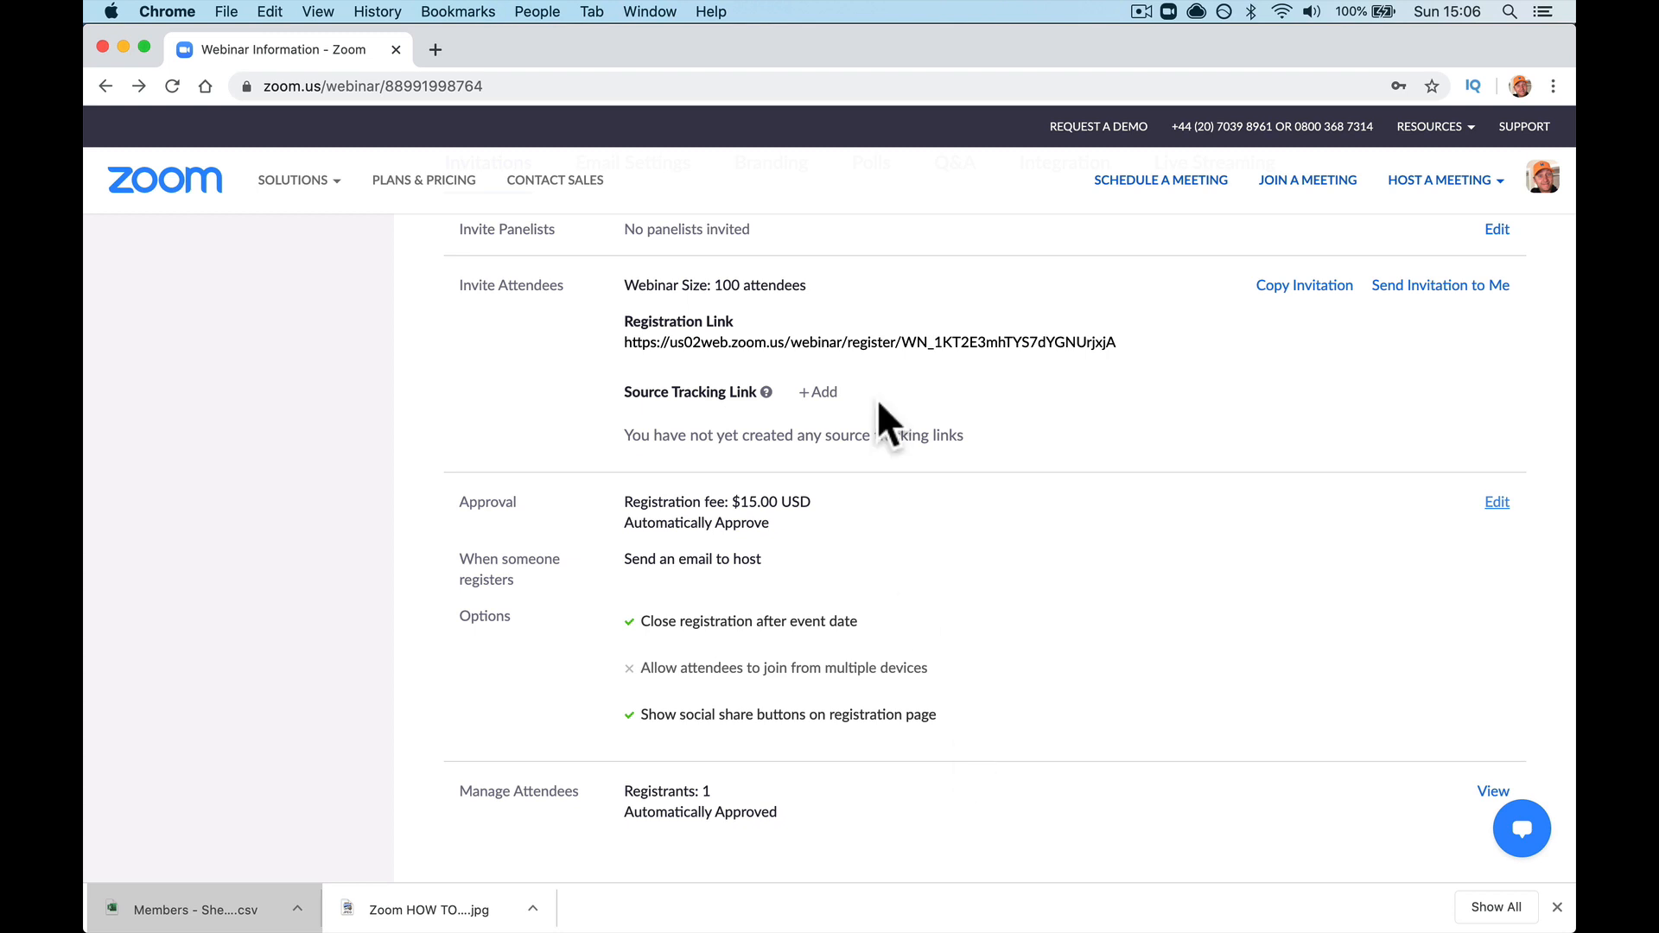
Step: Go to pnuk.co/zoomtraining in Chrome's address bar to reach the free Zoom Training course
left_click(681, 86)
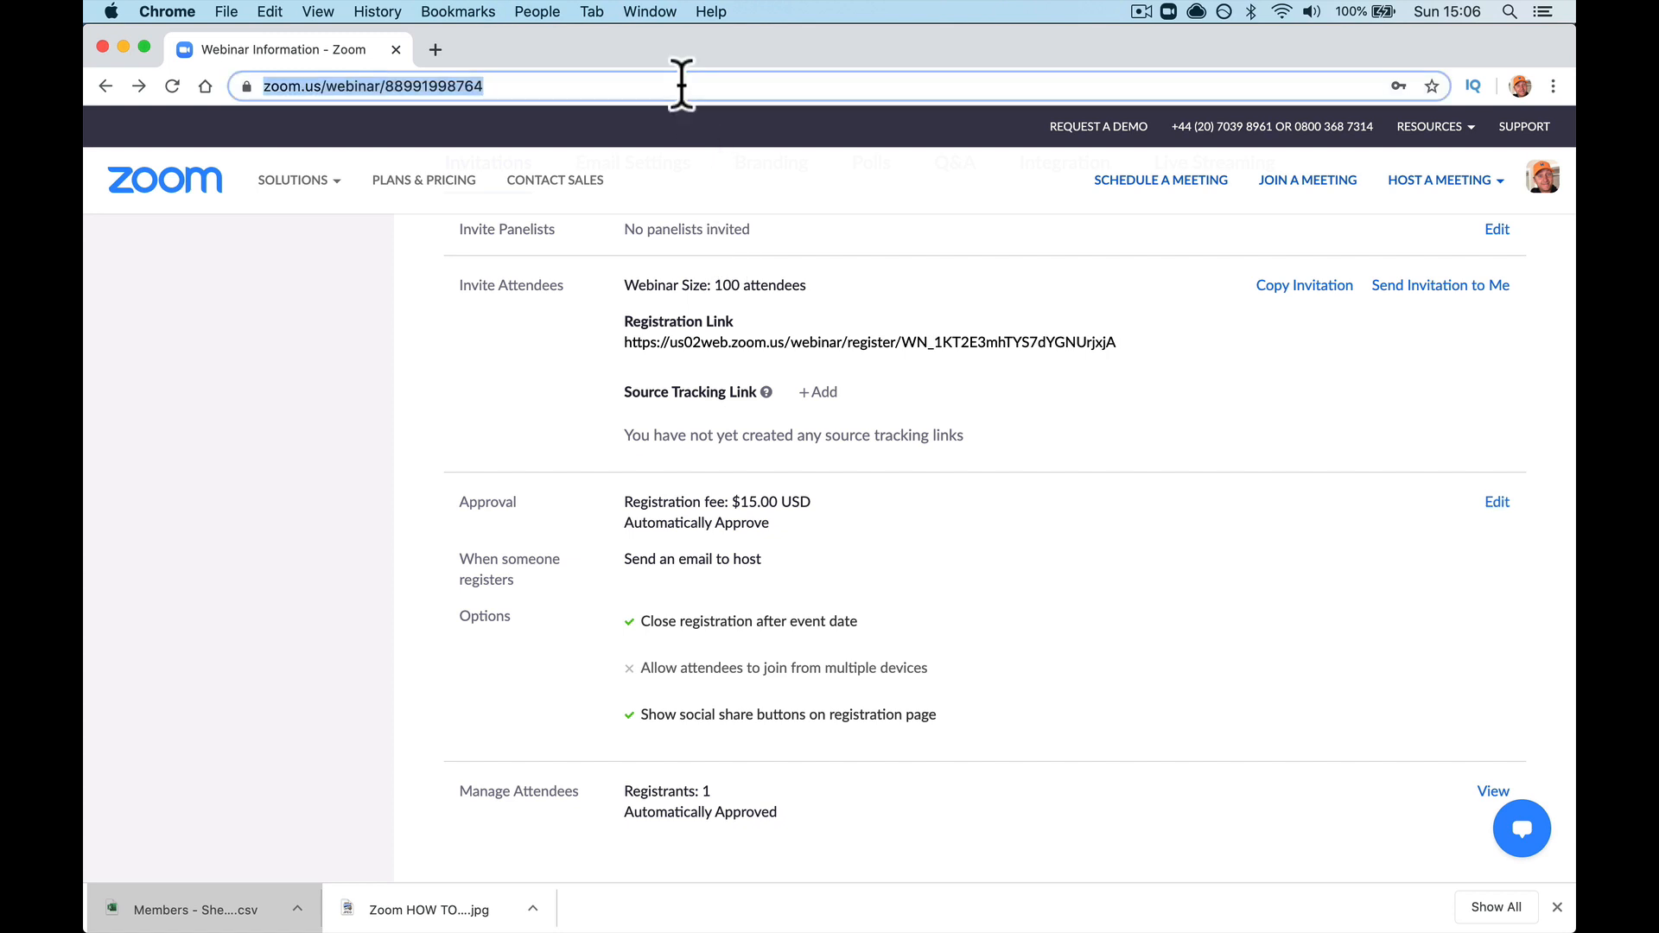
type("pnukc")
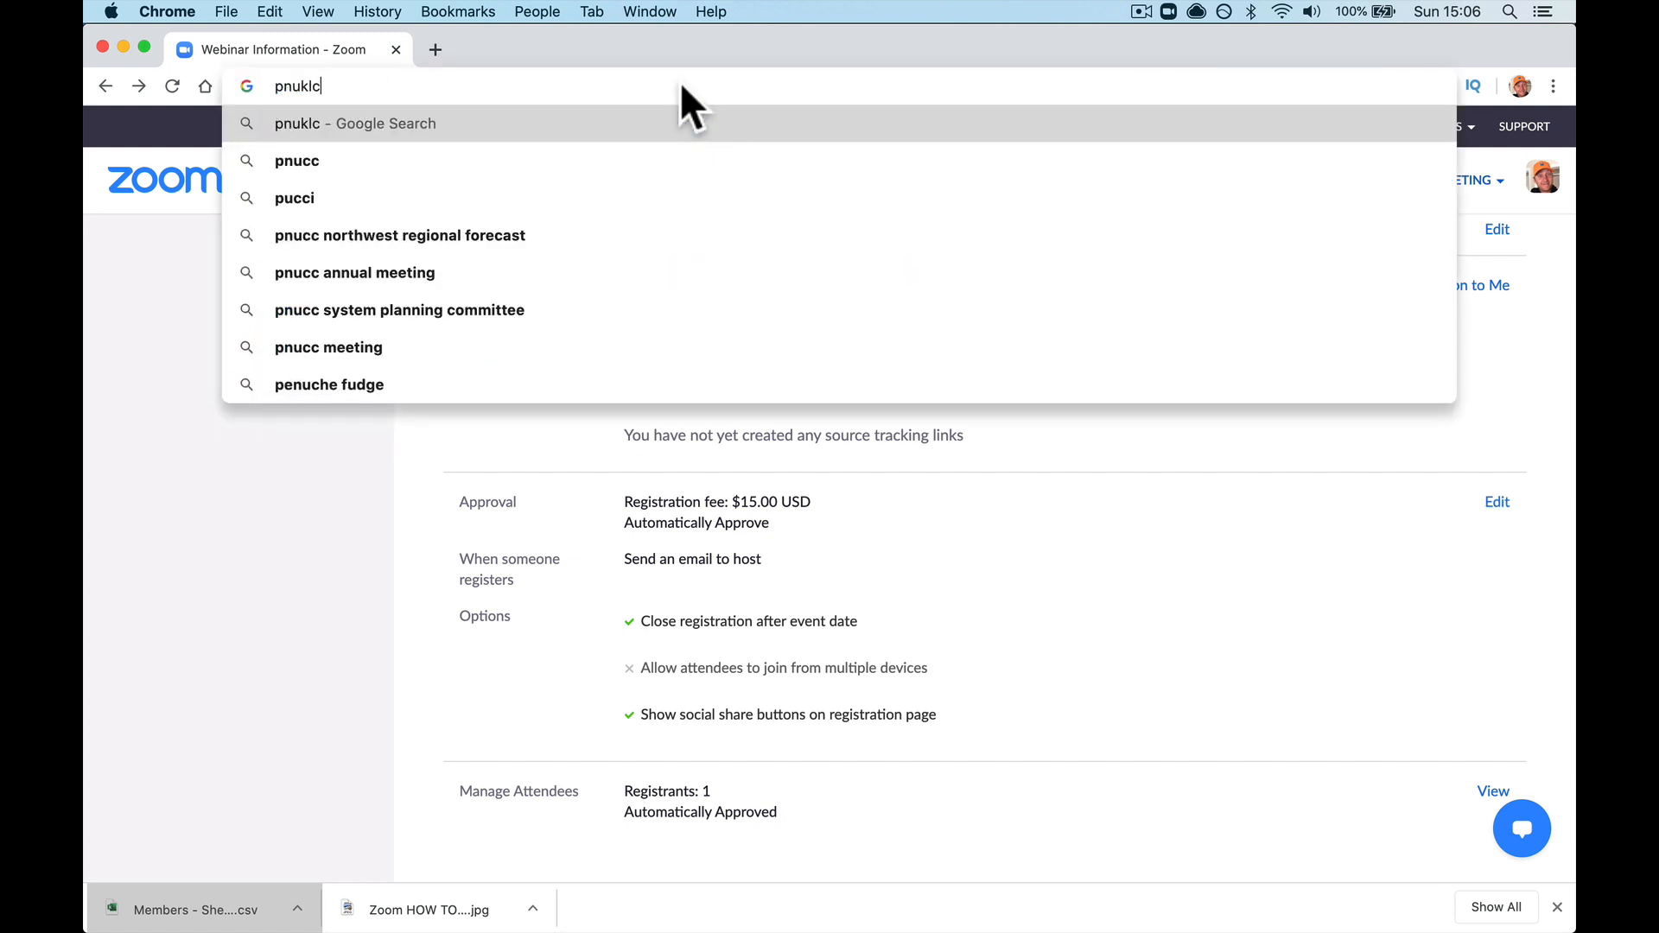
key("BackSpace")
type(".co/")
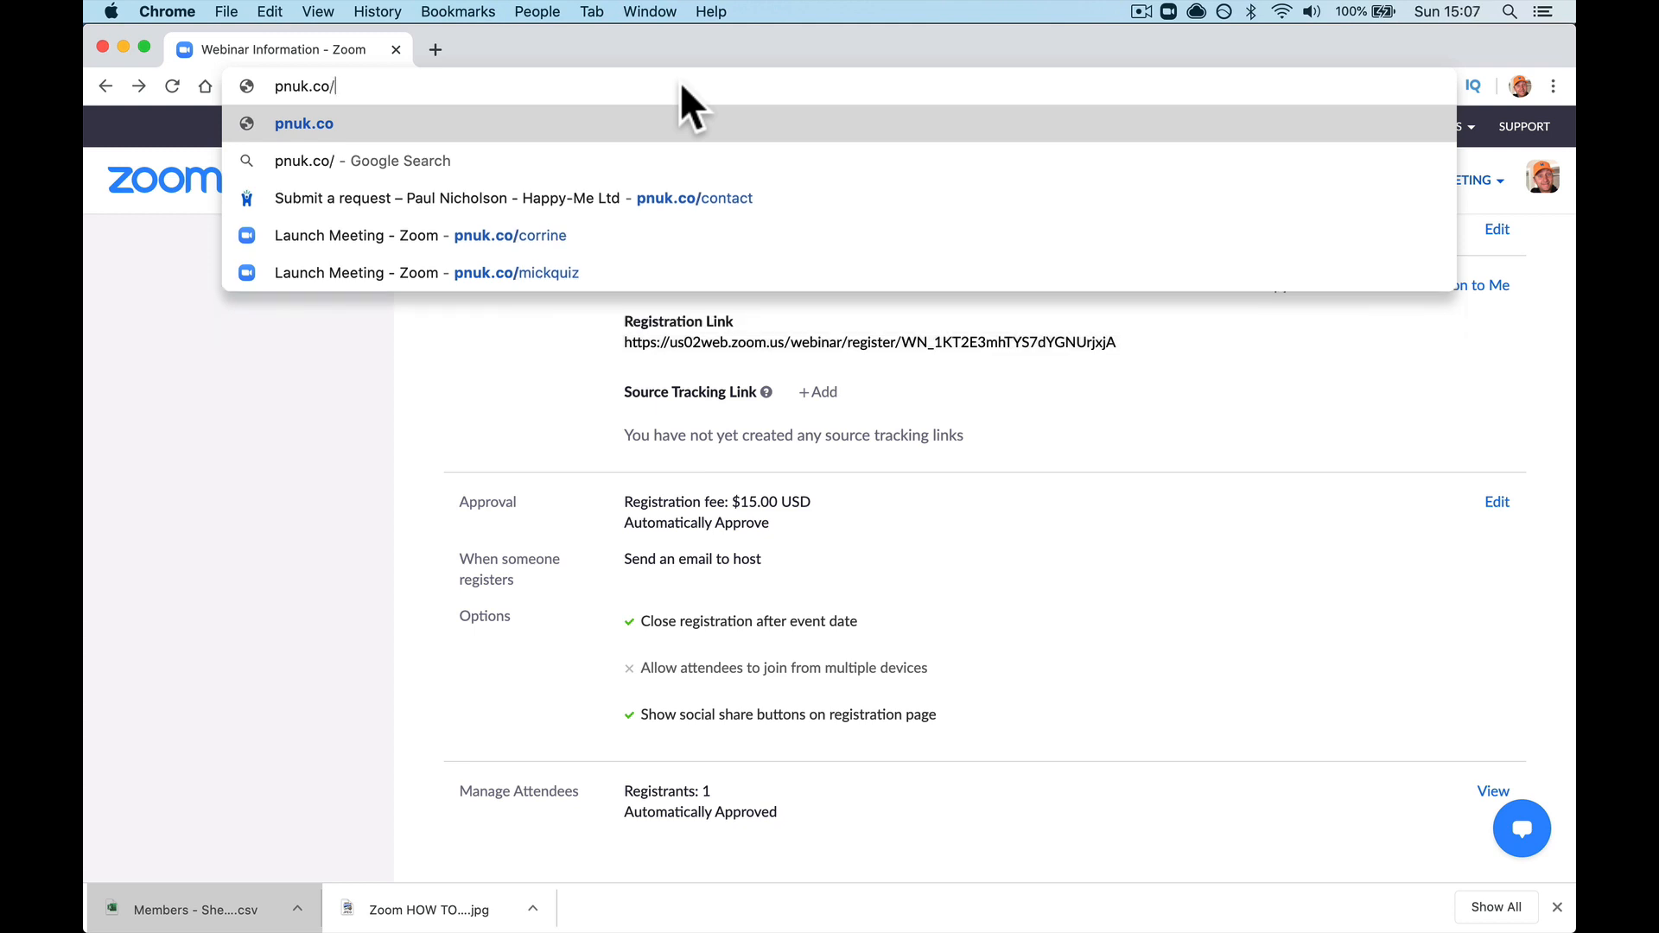
type("zoomtraining")
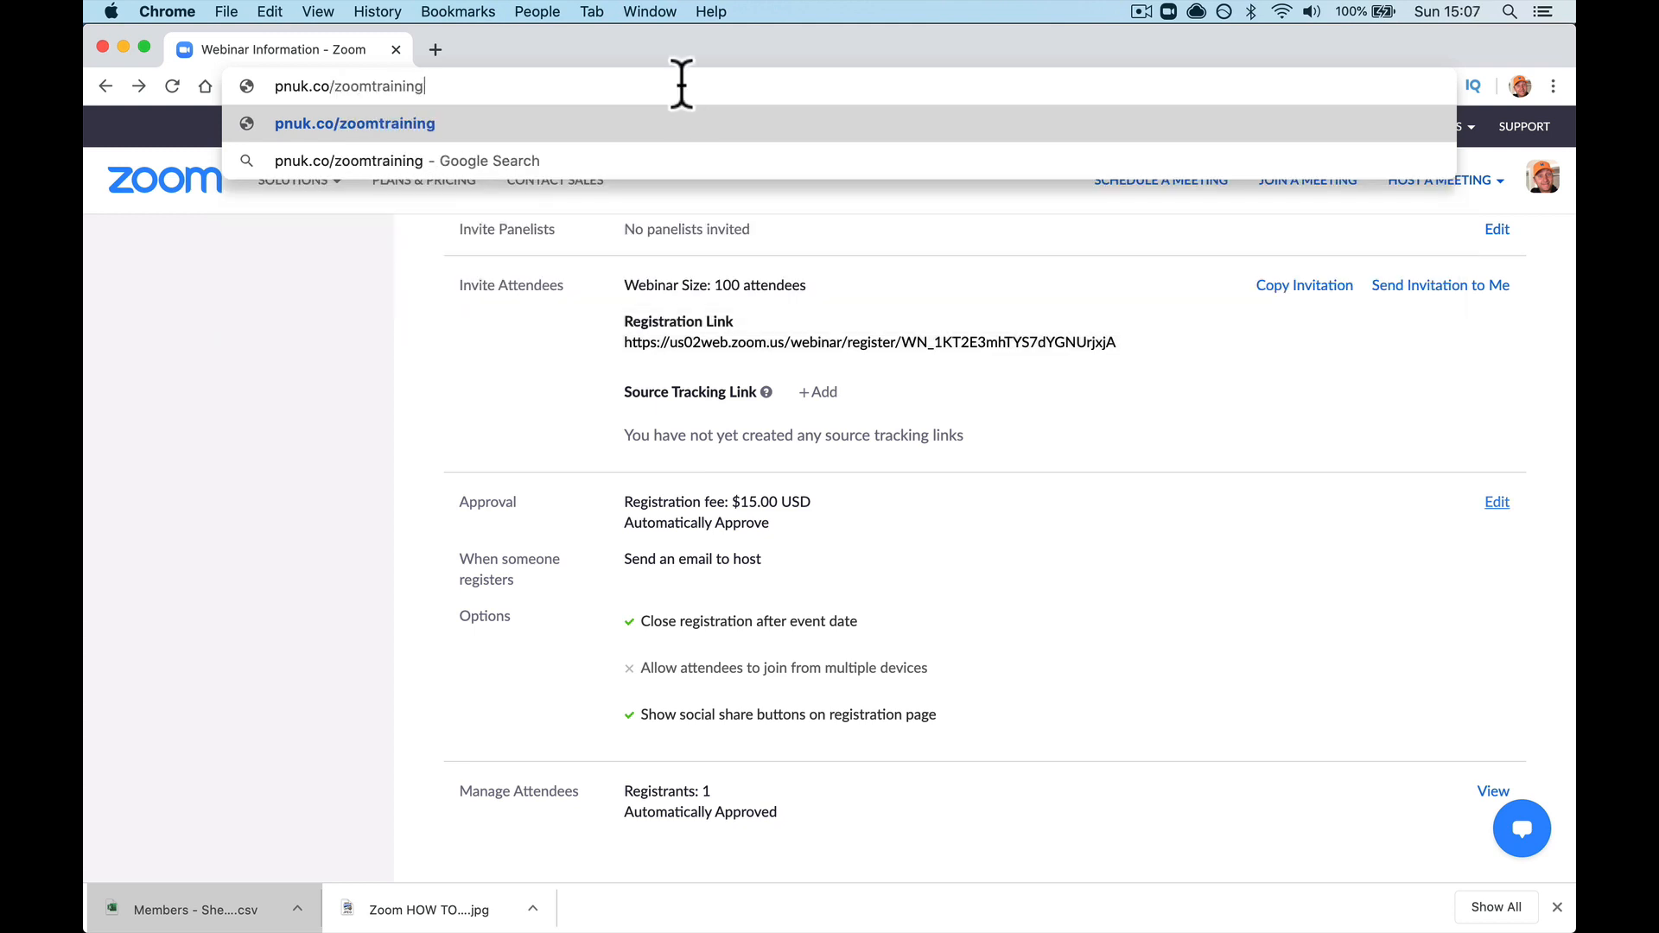
key("Return")
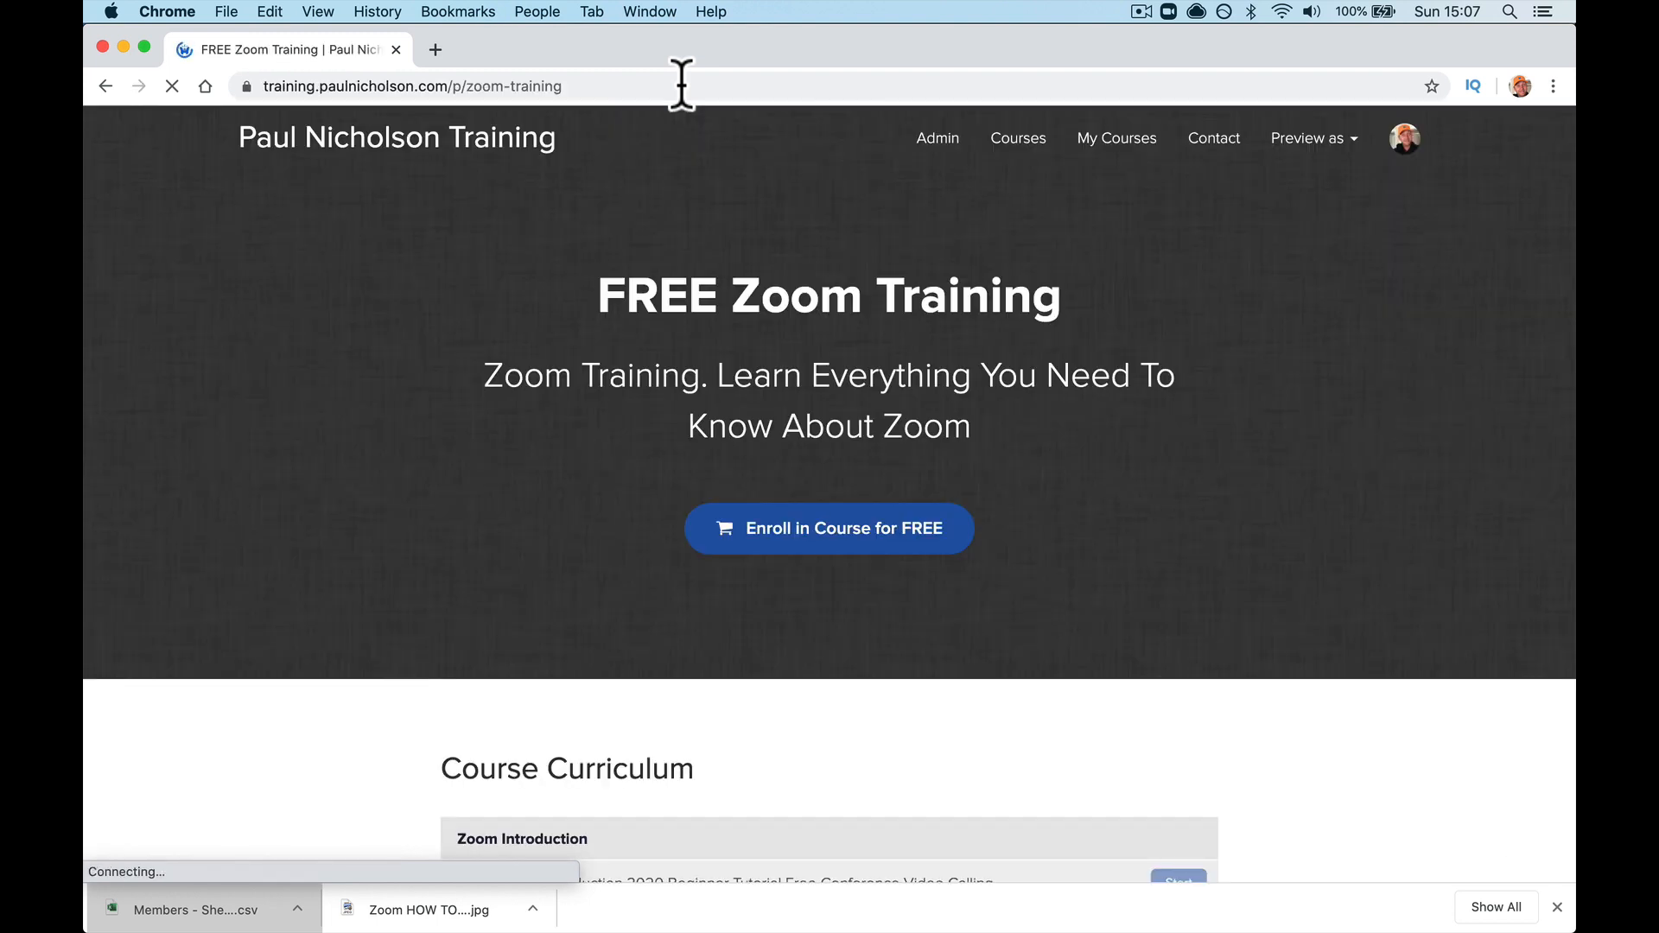